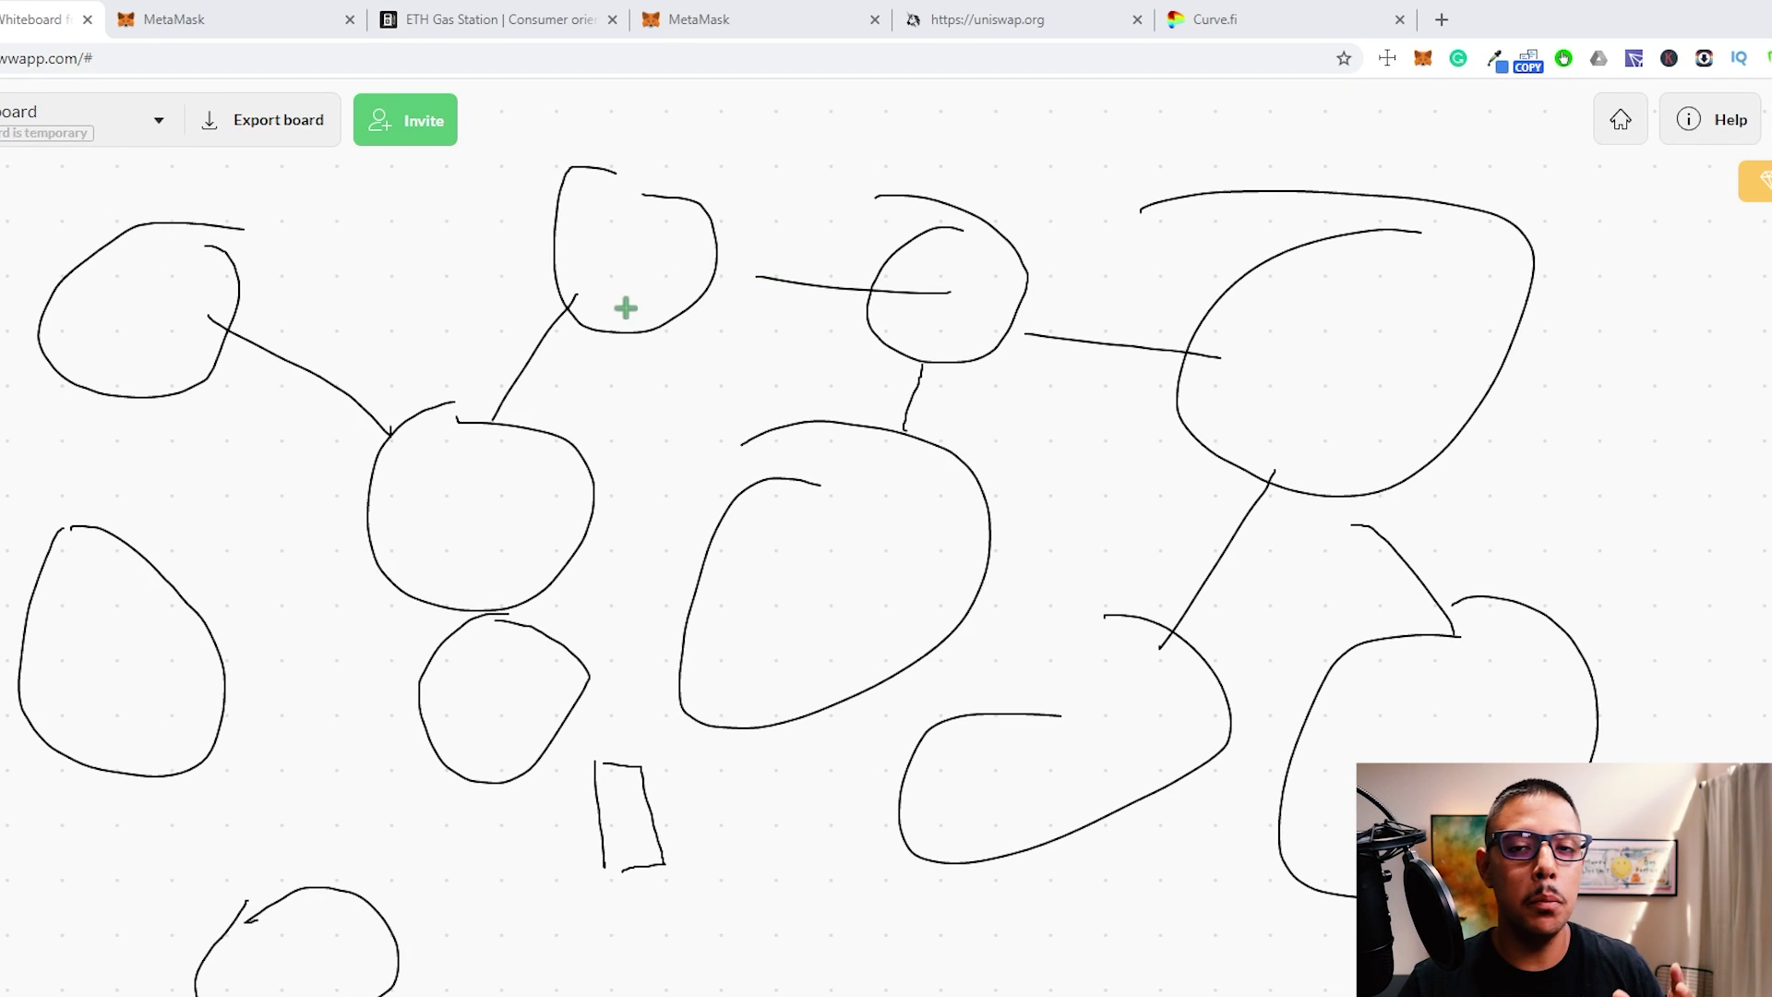
# Step: Switch to the metamask.io tab to show the MetaMask homepage with its $228.77 wallet preview
pyautogui.click(243, 36)
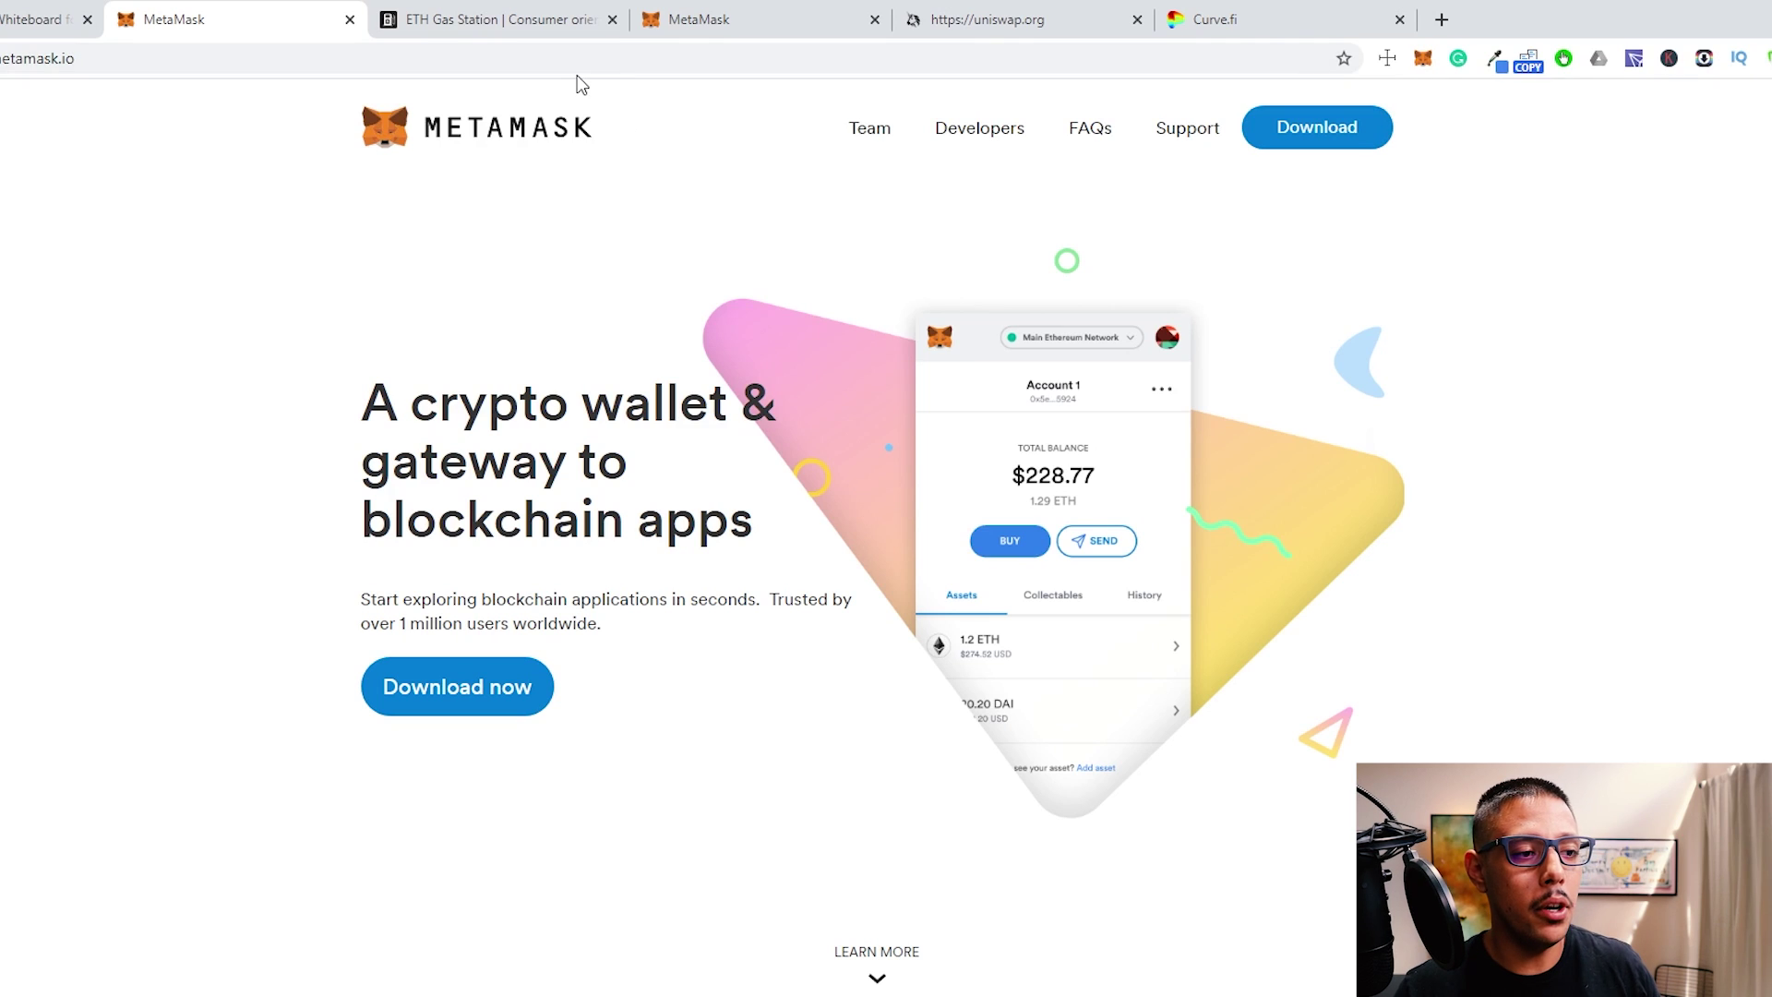
# Step: Open the MetaMask popup and scroll through the 0.8959 ETH, KNC and cUSDT assets
pyautogui.click(1424, 58)
pyautogui.scroll(-3, 1343, 549)
pyautogui.scroll(-1, 1347, 540)
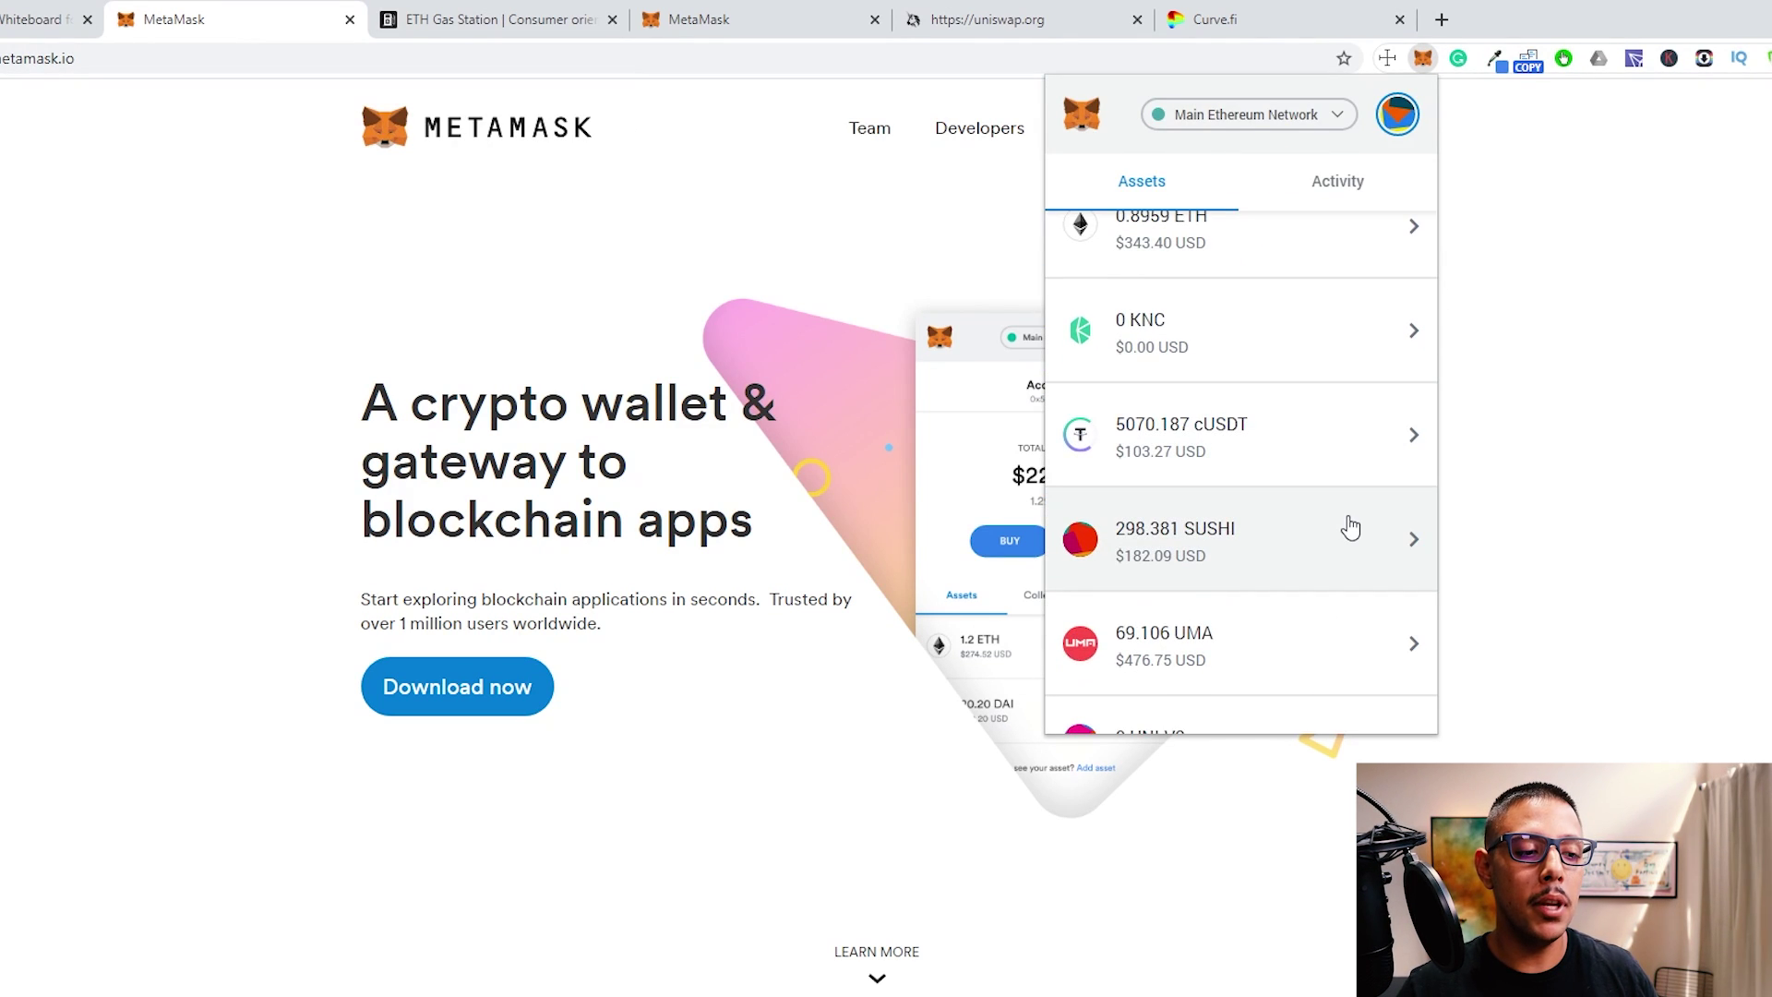
pyautogui.scroll(4, 1357, 497)
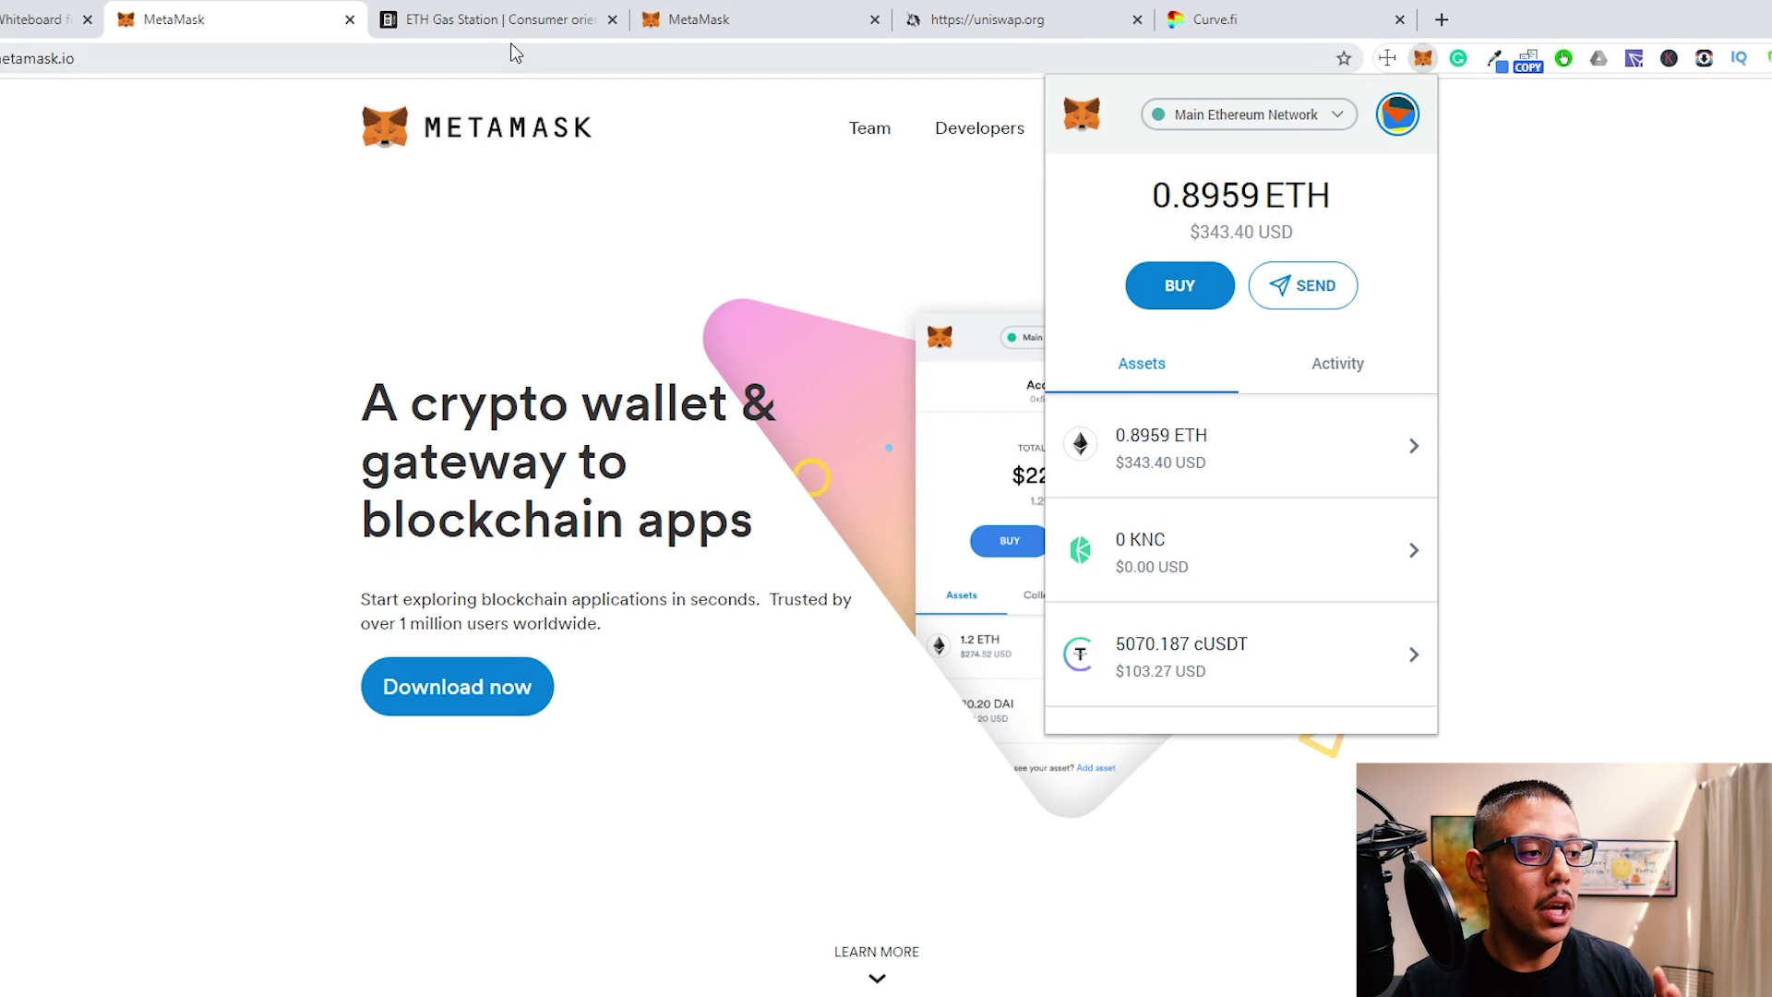
# Step: Switch to ETH Gas Station and read the Recommended Gas Prices in Gwei section
pyautogui.click(531, 26)
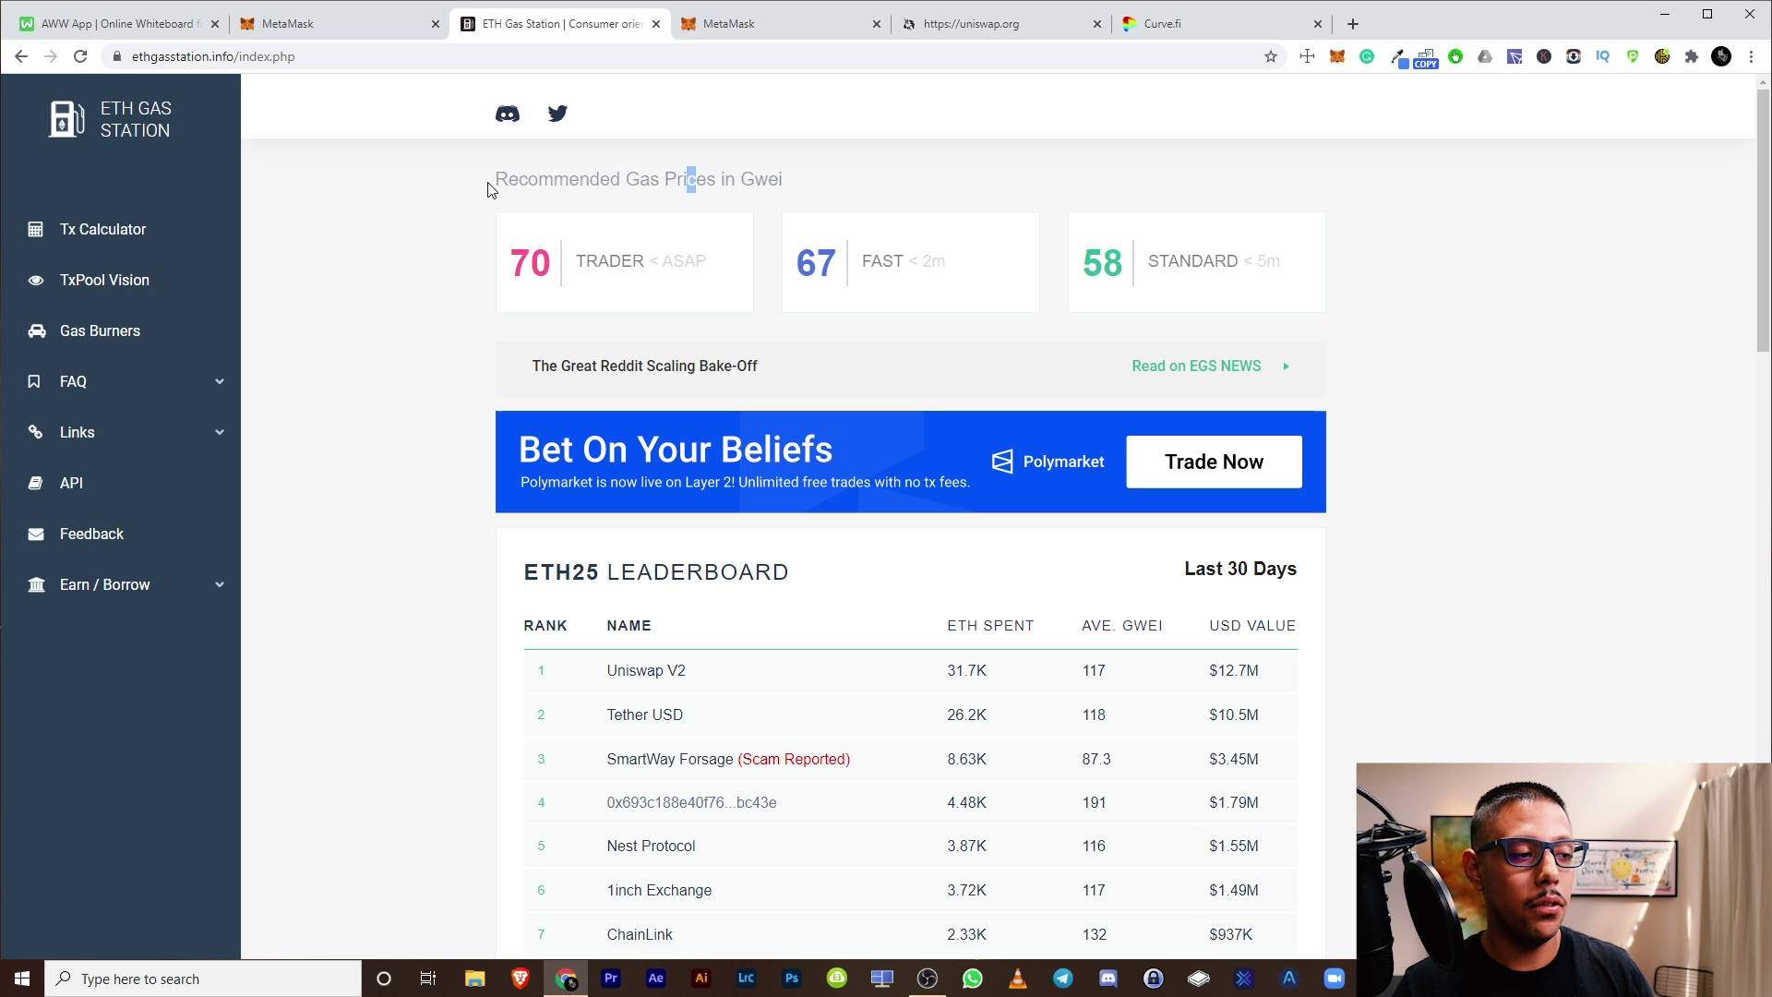
pyautogui.moveTo(489, 190); pyautogui.dragTo(646, 208)
pyautogui.click(863, 175)
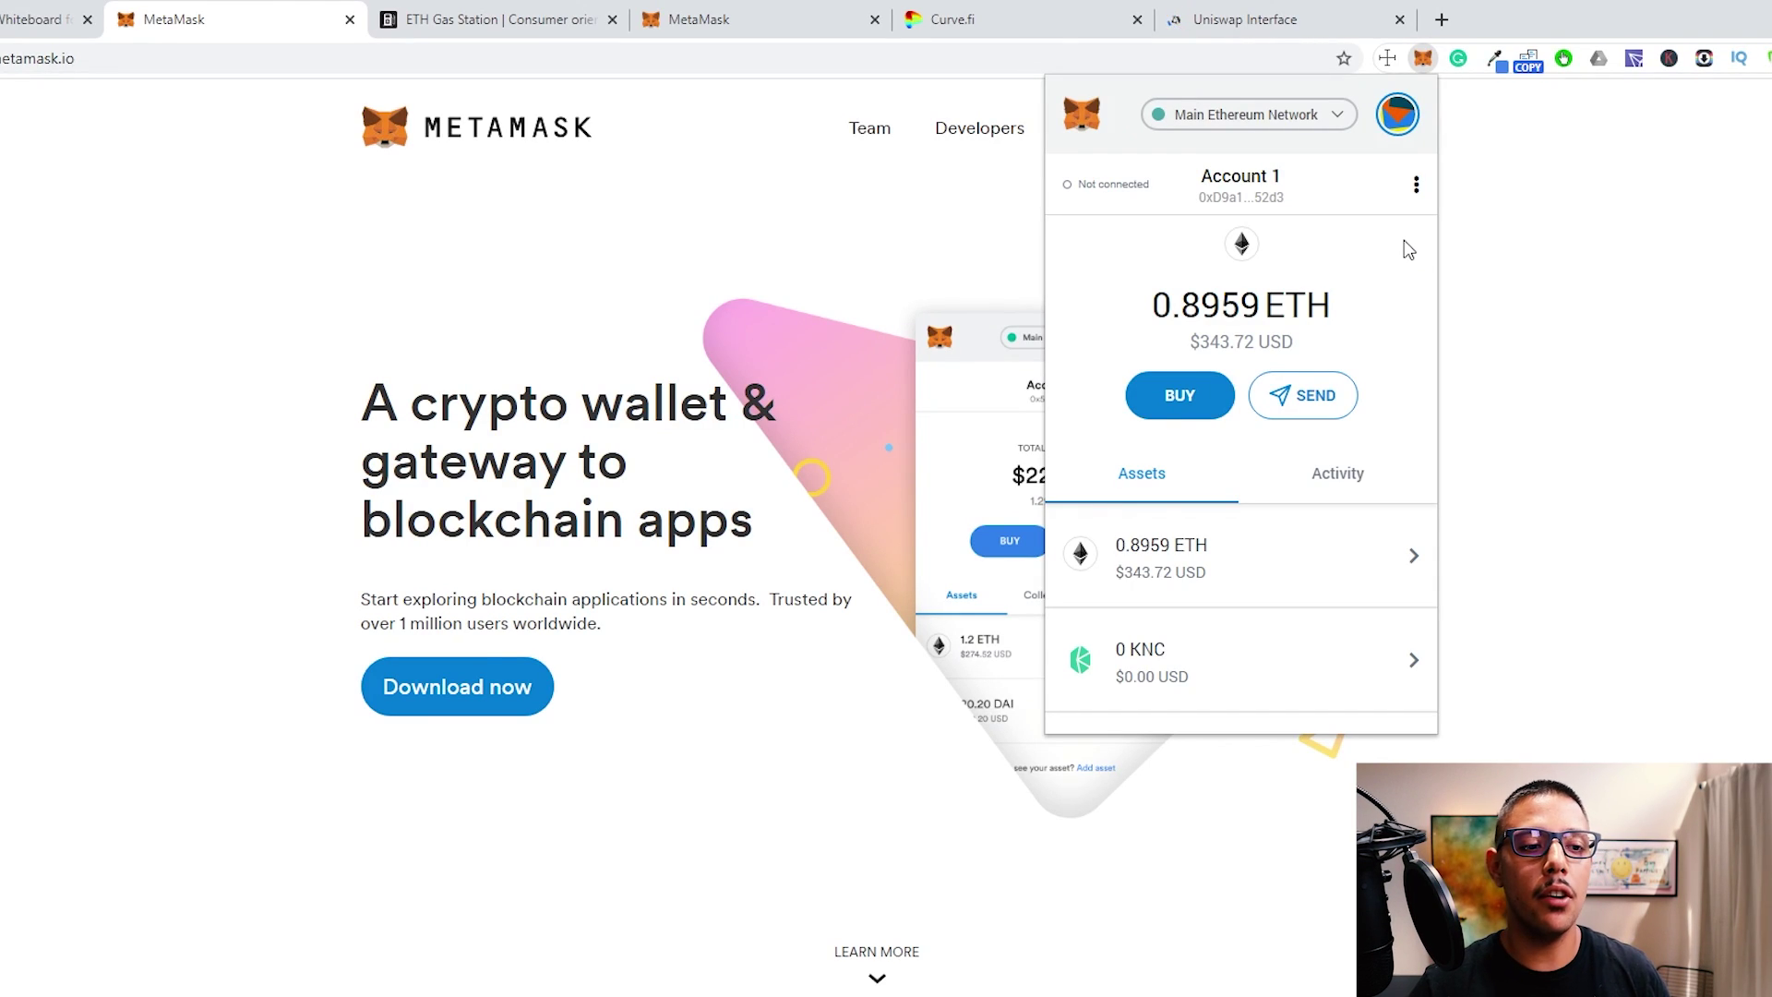
# Step: Choose Connect Hardware Wallet from the My Accounts menu to reach the Ledger/Trezor page
pyautogui.click(1387, 117)
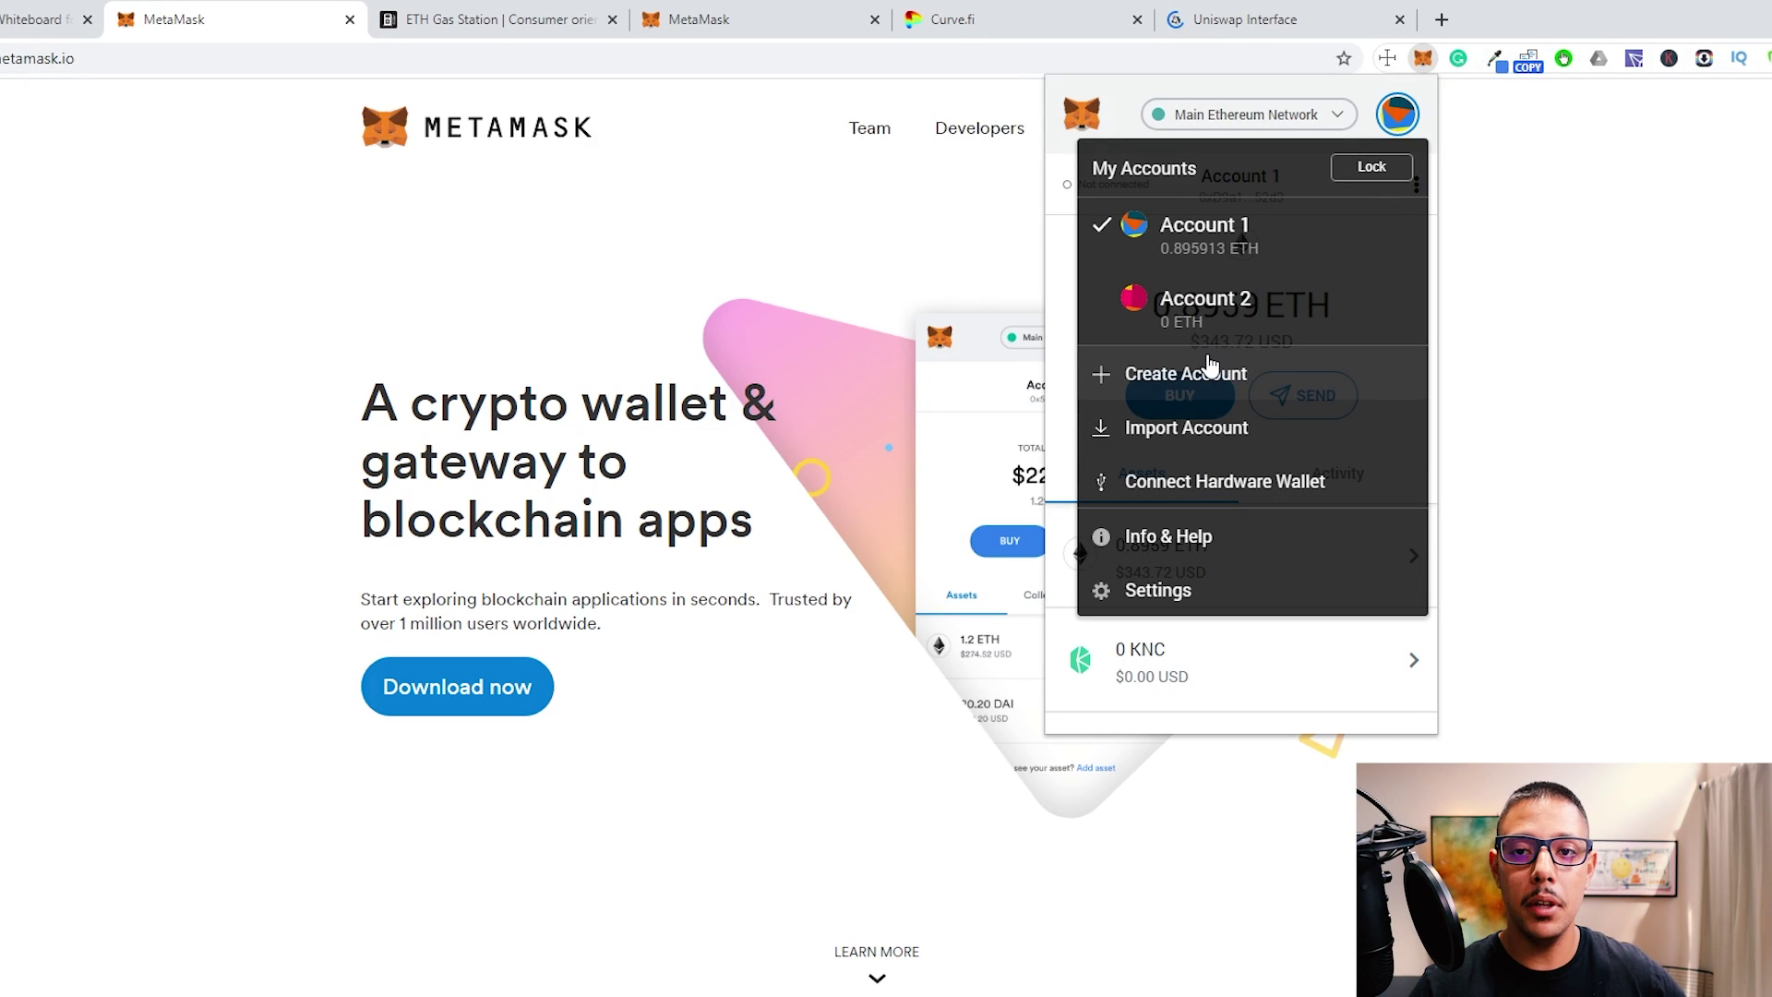
pyautogui.click(1217, 483)
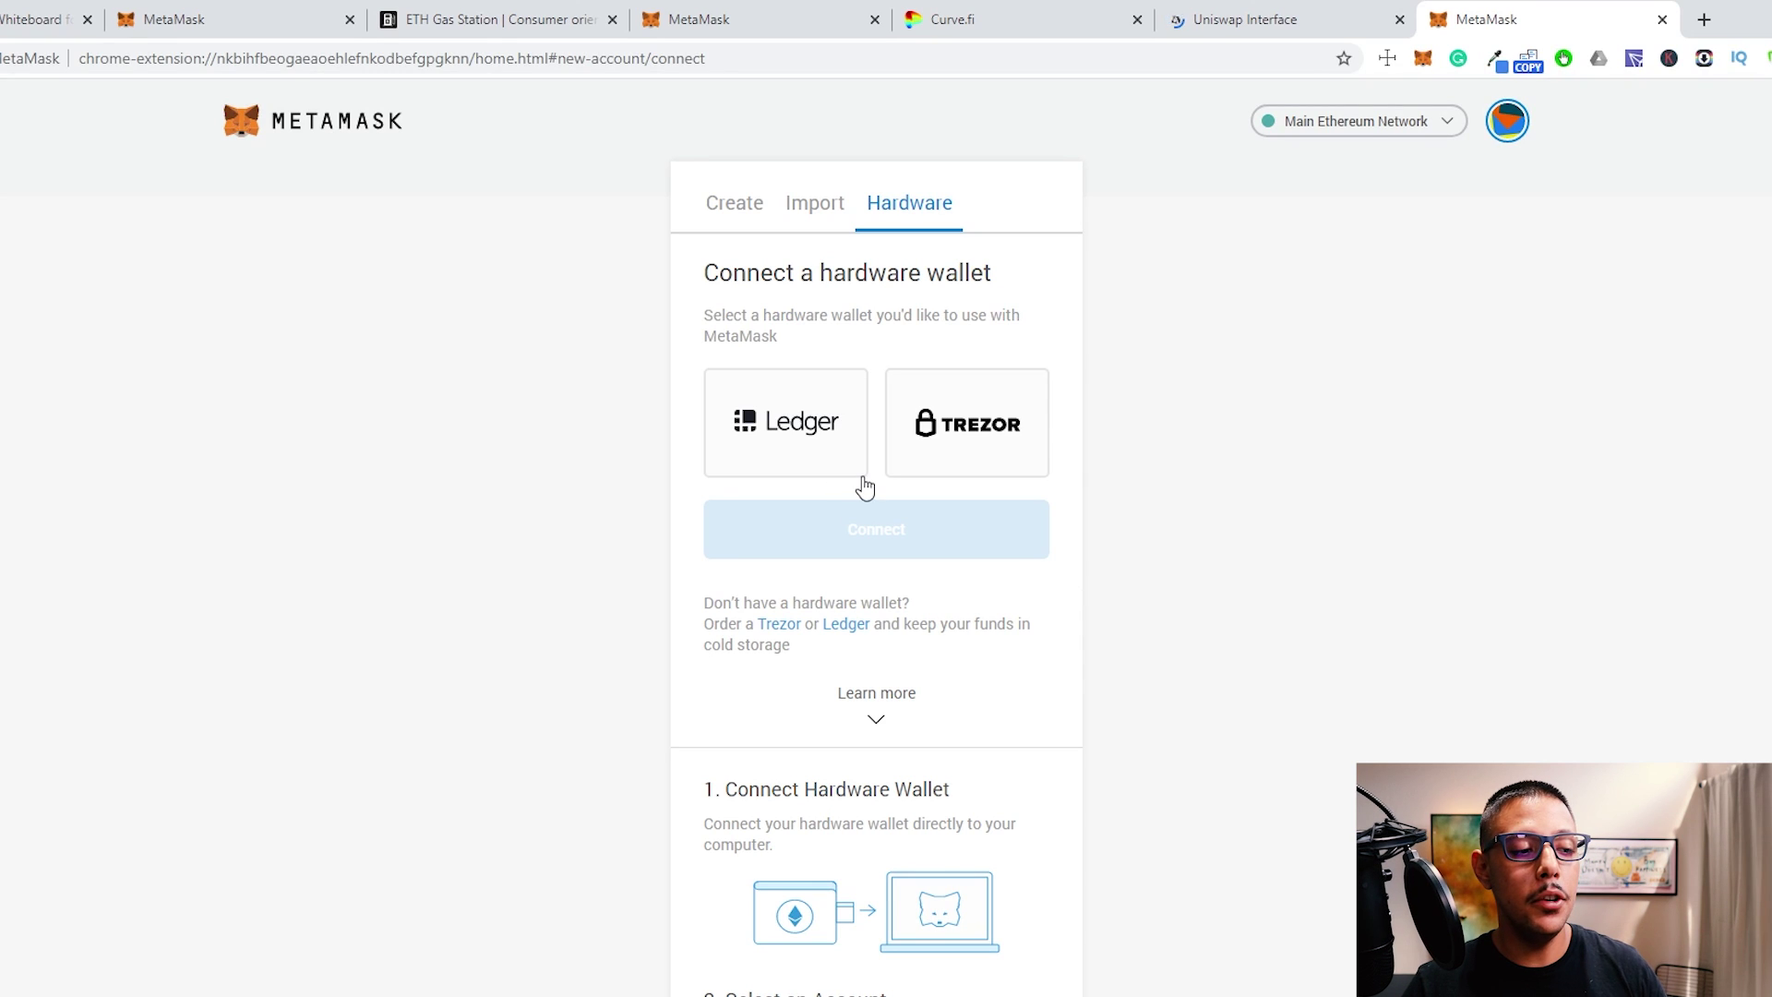
# Step: Scroll down through the three hardware wallet connection steps, then back up
pyautogui.scroll(-1, 944, 769)
pyautogui.scroll(-1, 982, 709)
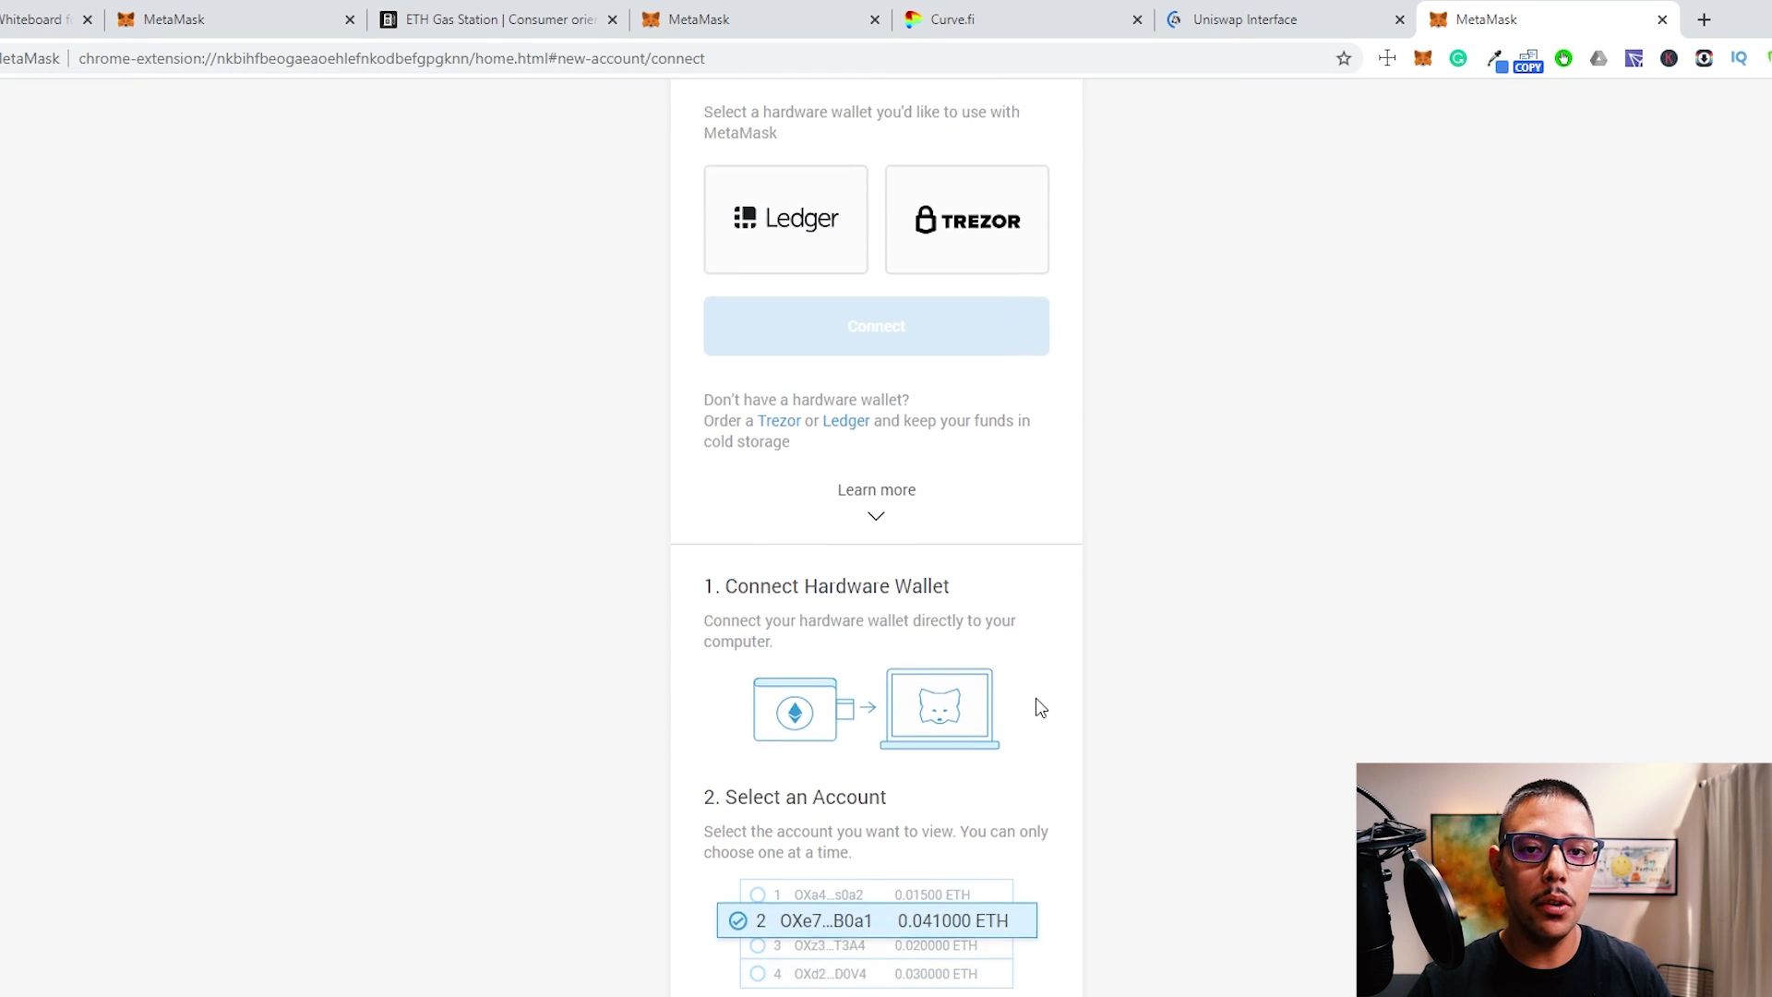
pyautogui.scroll(-1, 1013, 740)
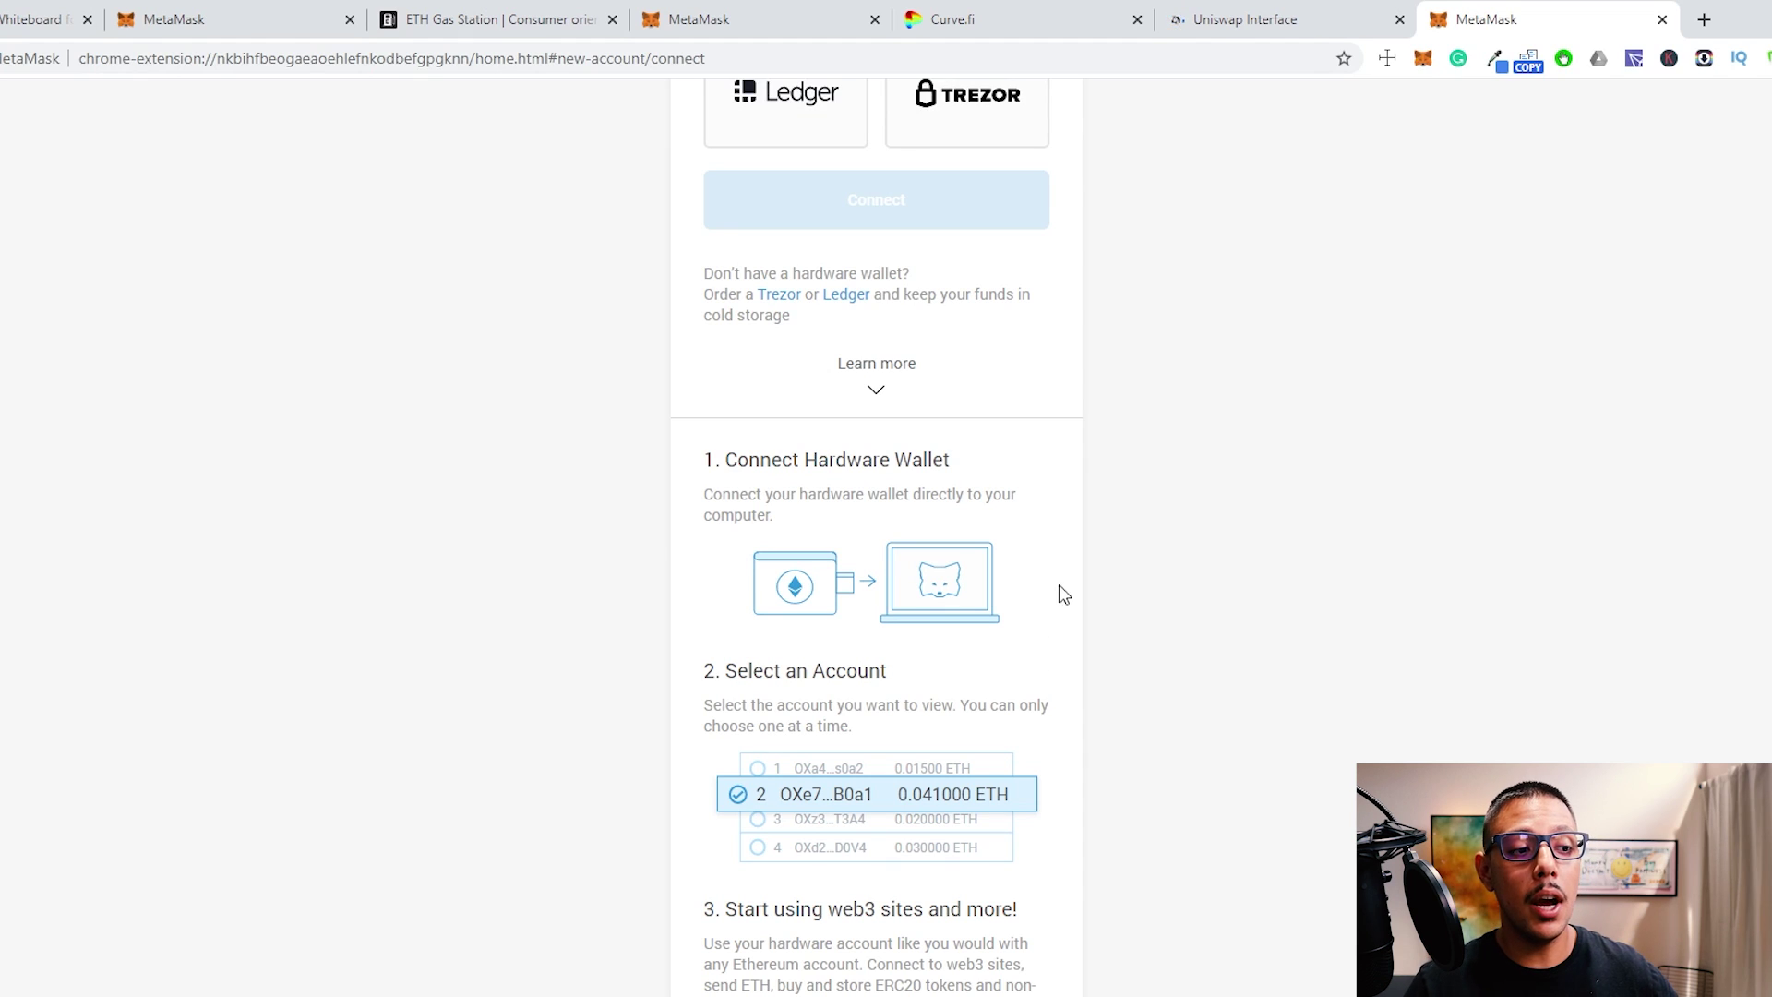
pyautogui.scroll(-4, 1041, 510)
pyautogui.scroll(7, 1110, 609)
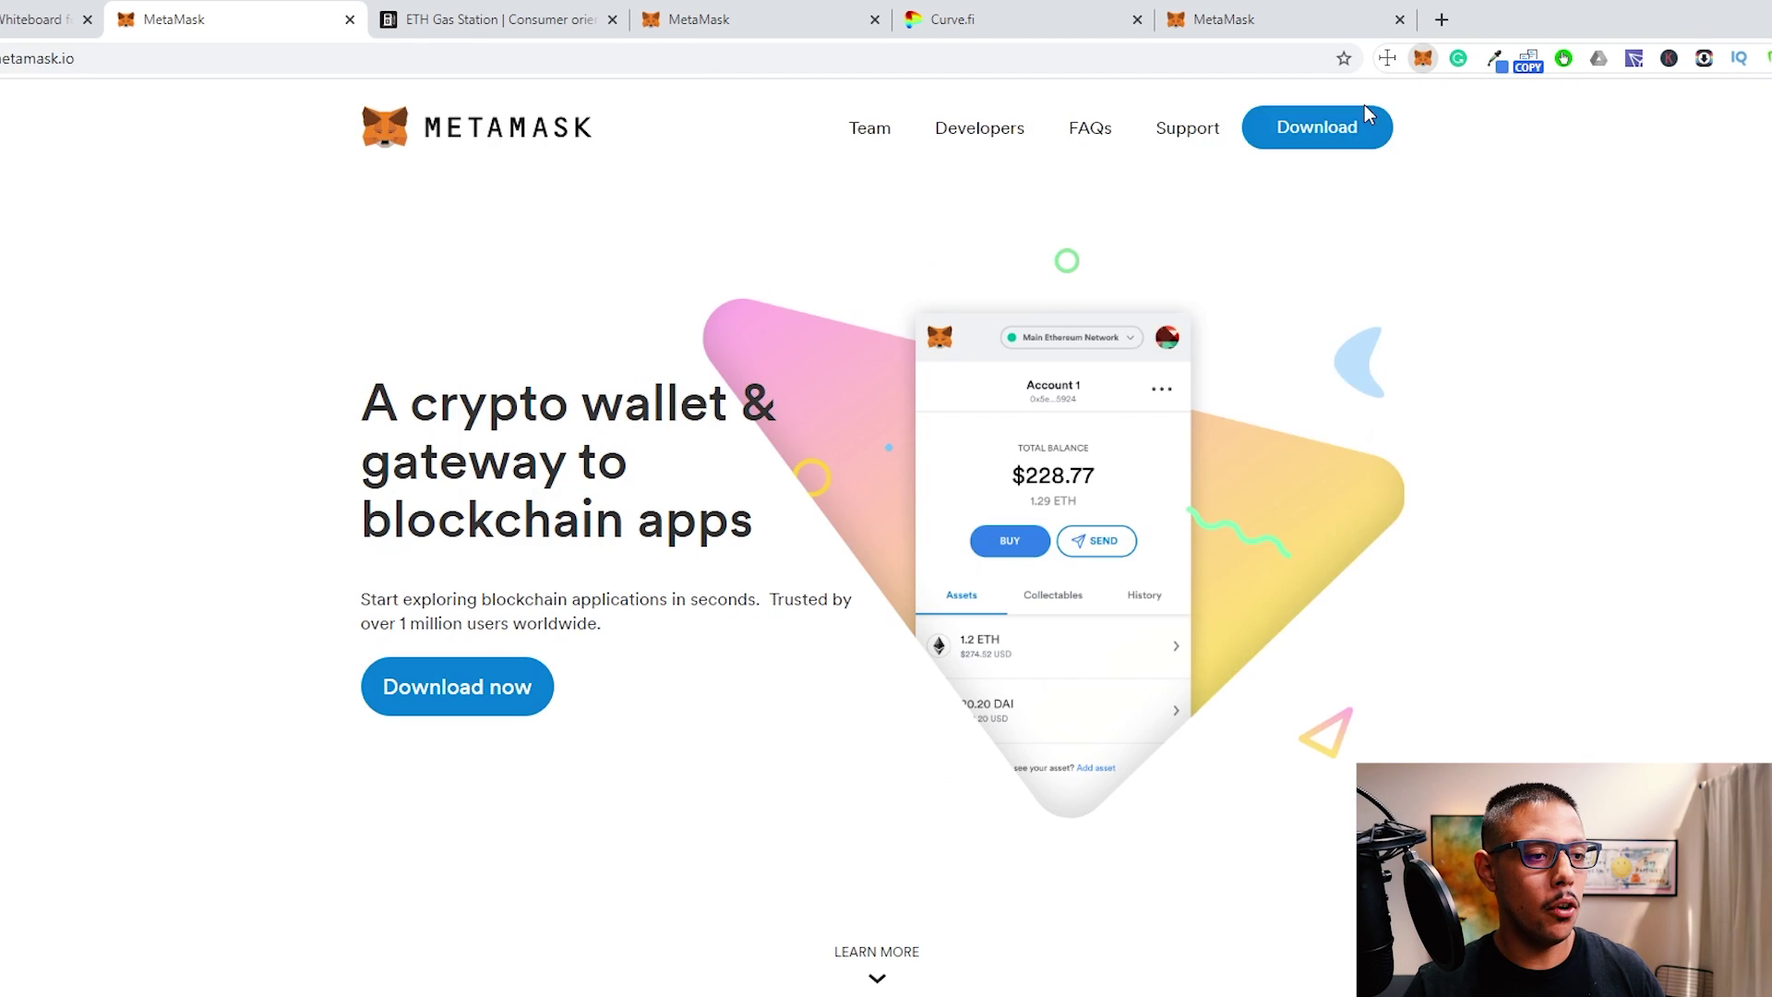
# Step: Open MetaMask Settings from the account menu and go to the Advanced section
pyautogui.click(1424, 58)
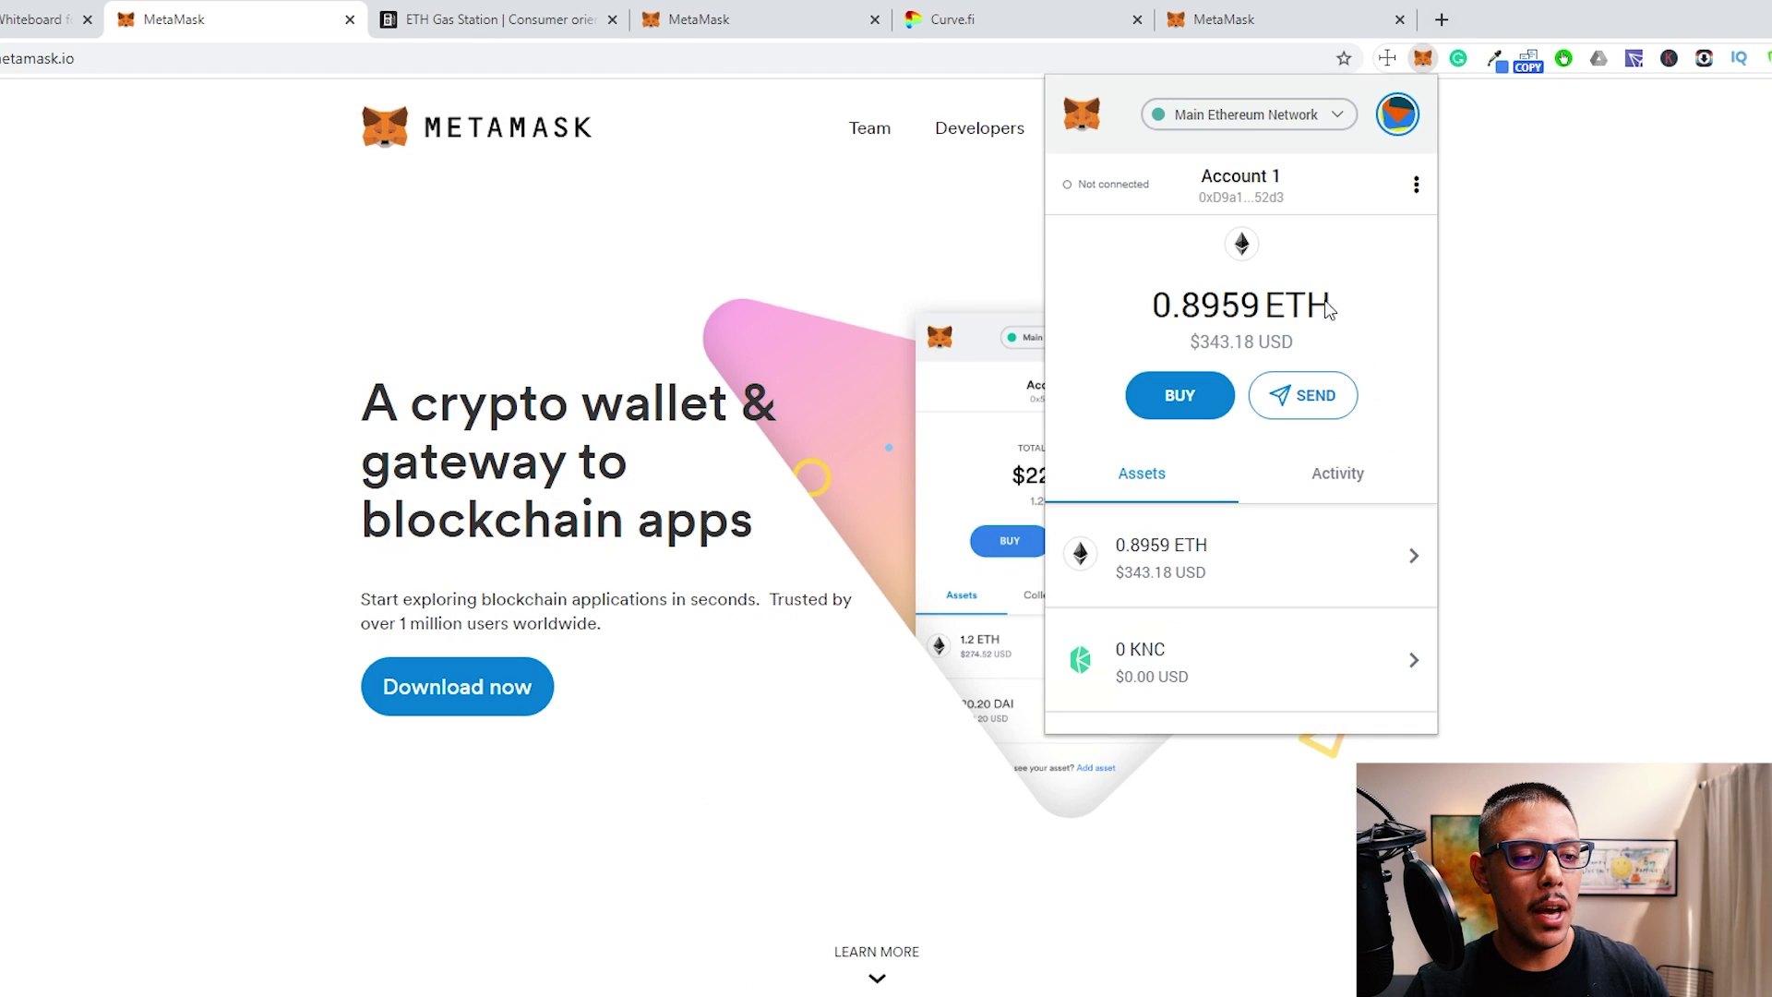
pyautogui.scroll(-1, 1353, 400)
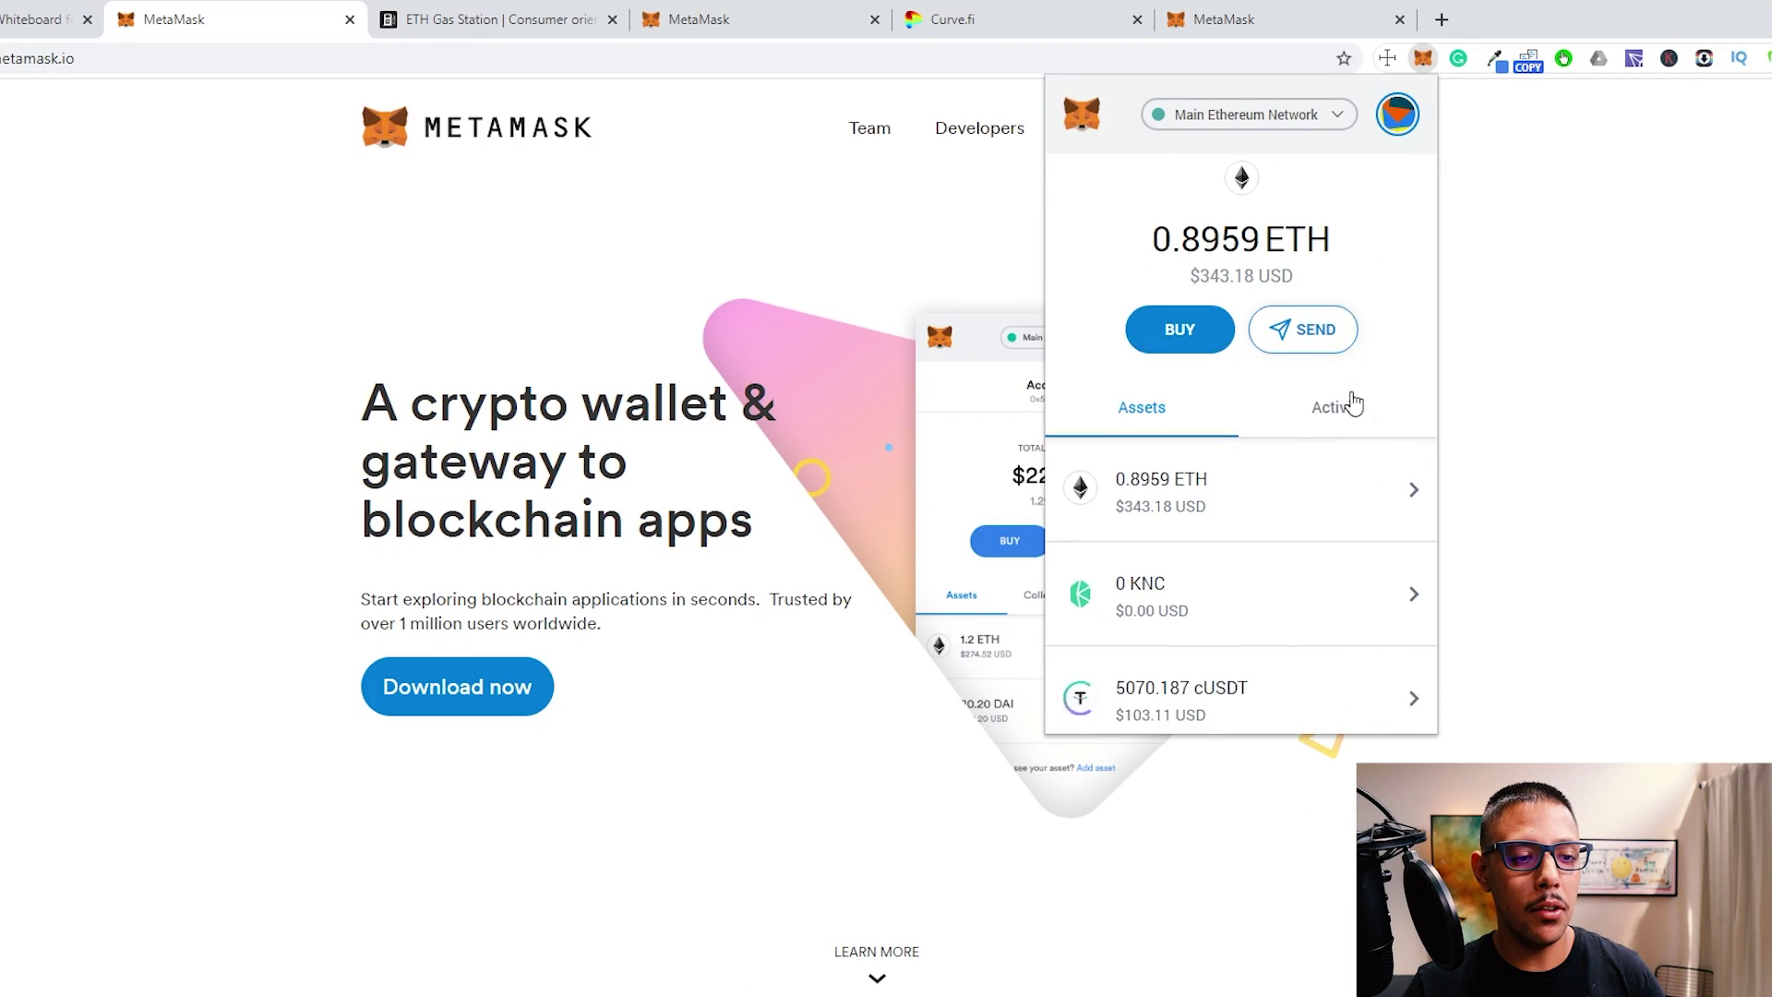
pyautogui.click(1394, 113)
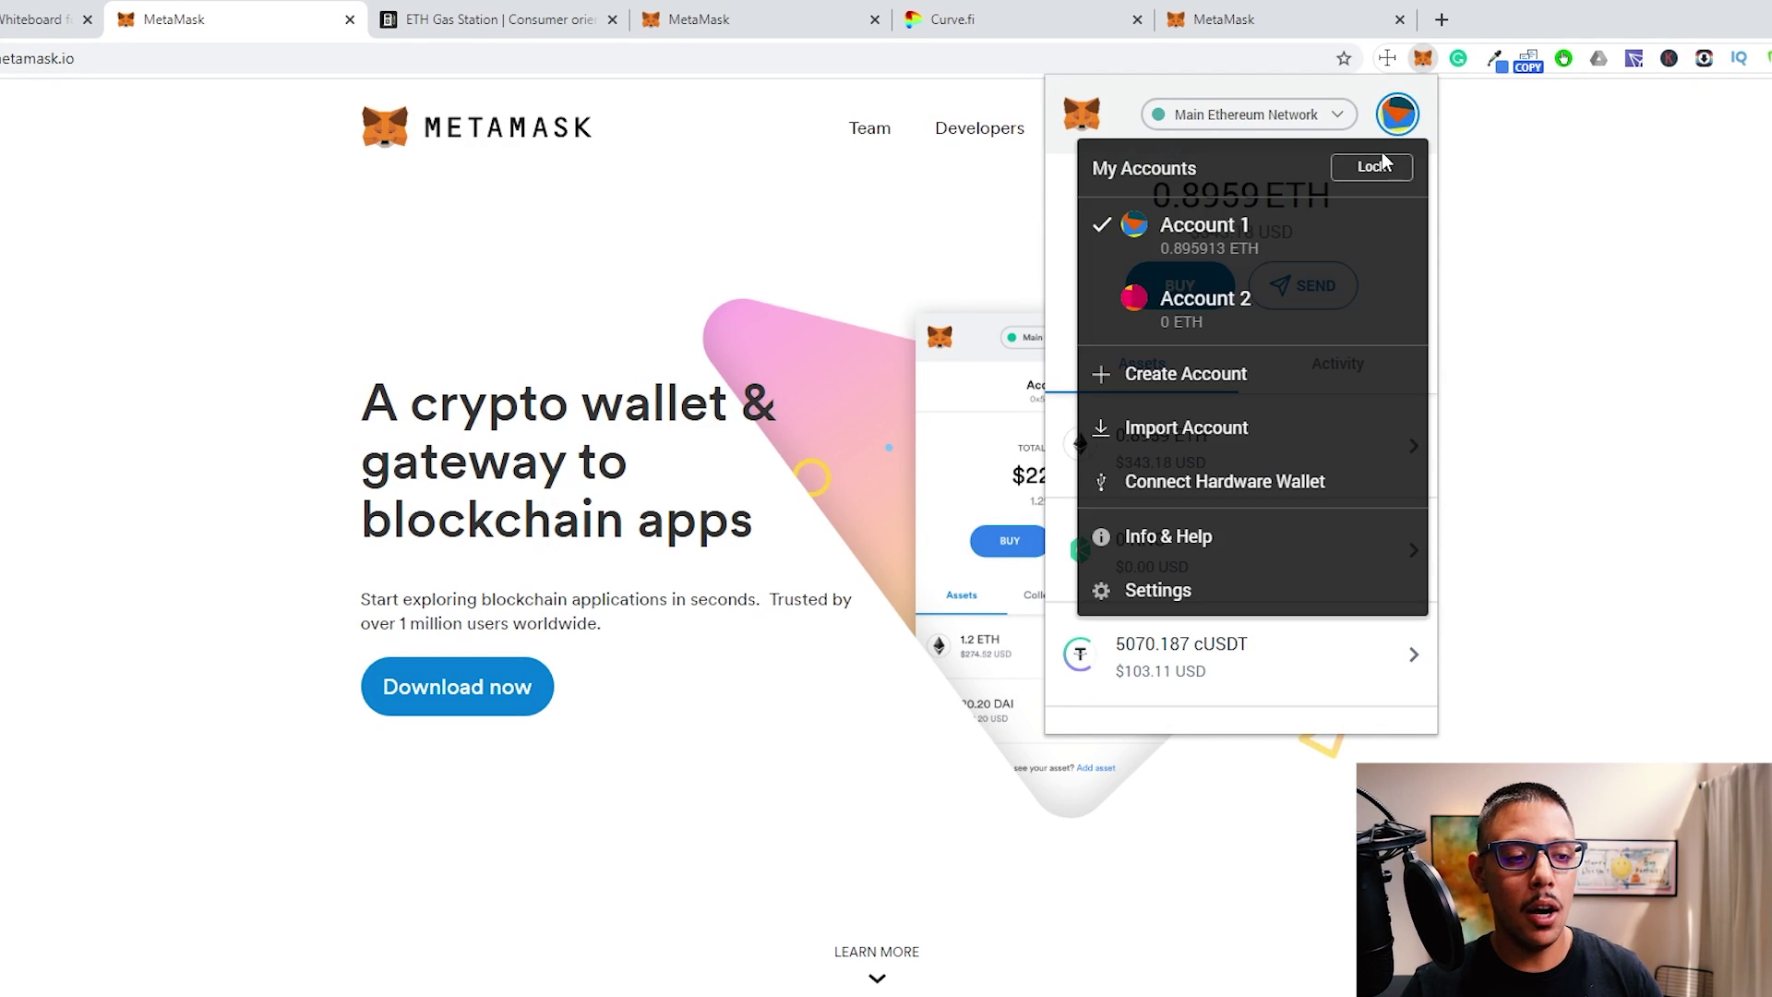
pyautogui.click(1226, 599)
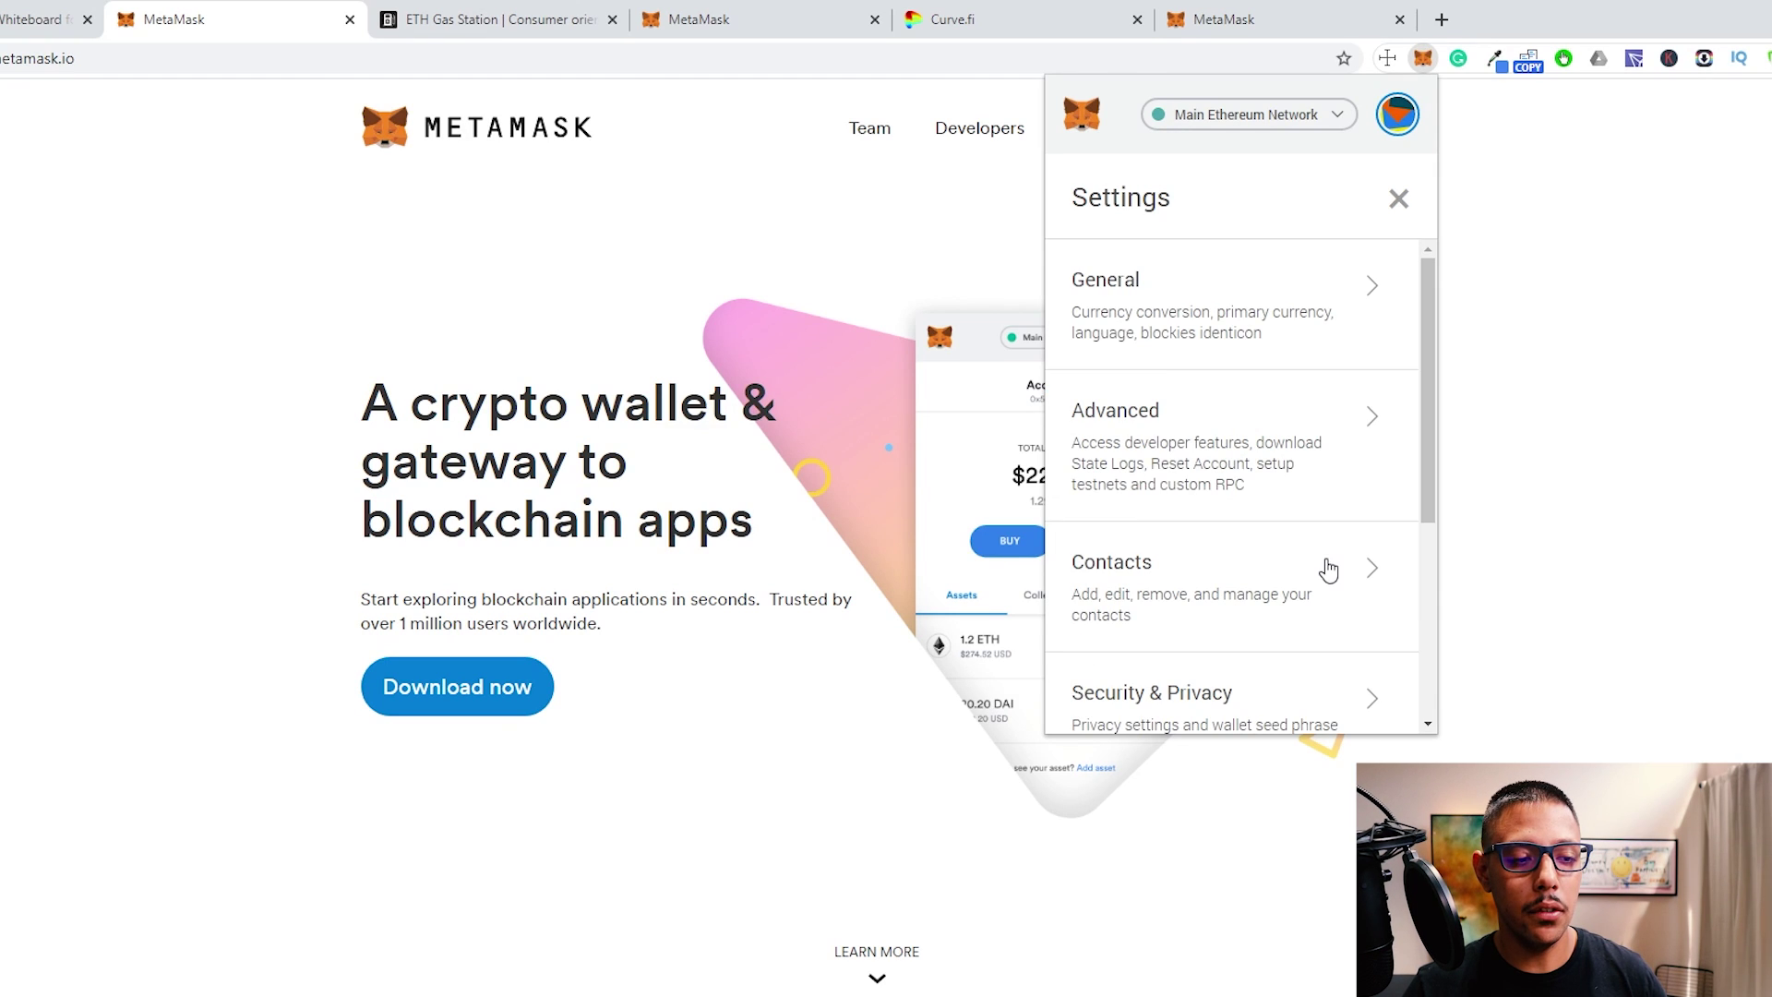
pyautogui.click(1246, 414)
# Step: Scroll down to the Advanced gas controls and nonce options to confirm they are on
pyautogui.scroll(-5, 1338, 425)
pyautogui.scroll(1, 1175, 296)
pyautogui.scroll(-1, 1198, 313)
pyautogui.scroll(-1, 1198, 314)
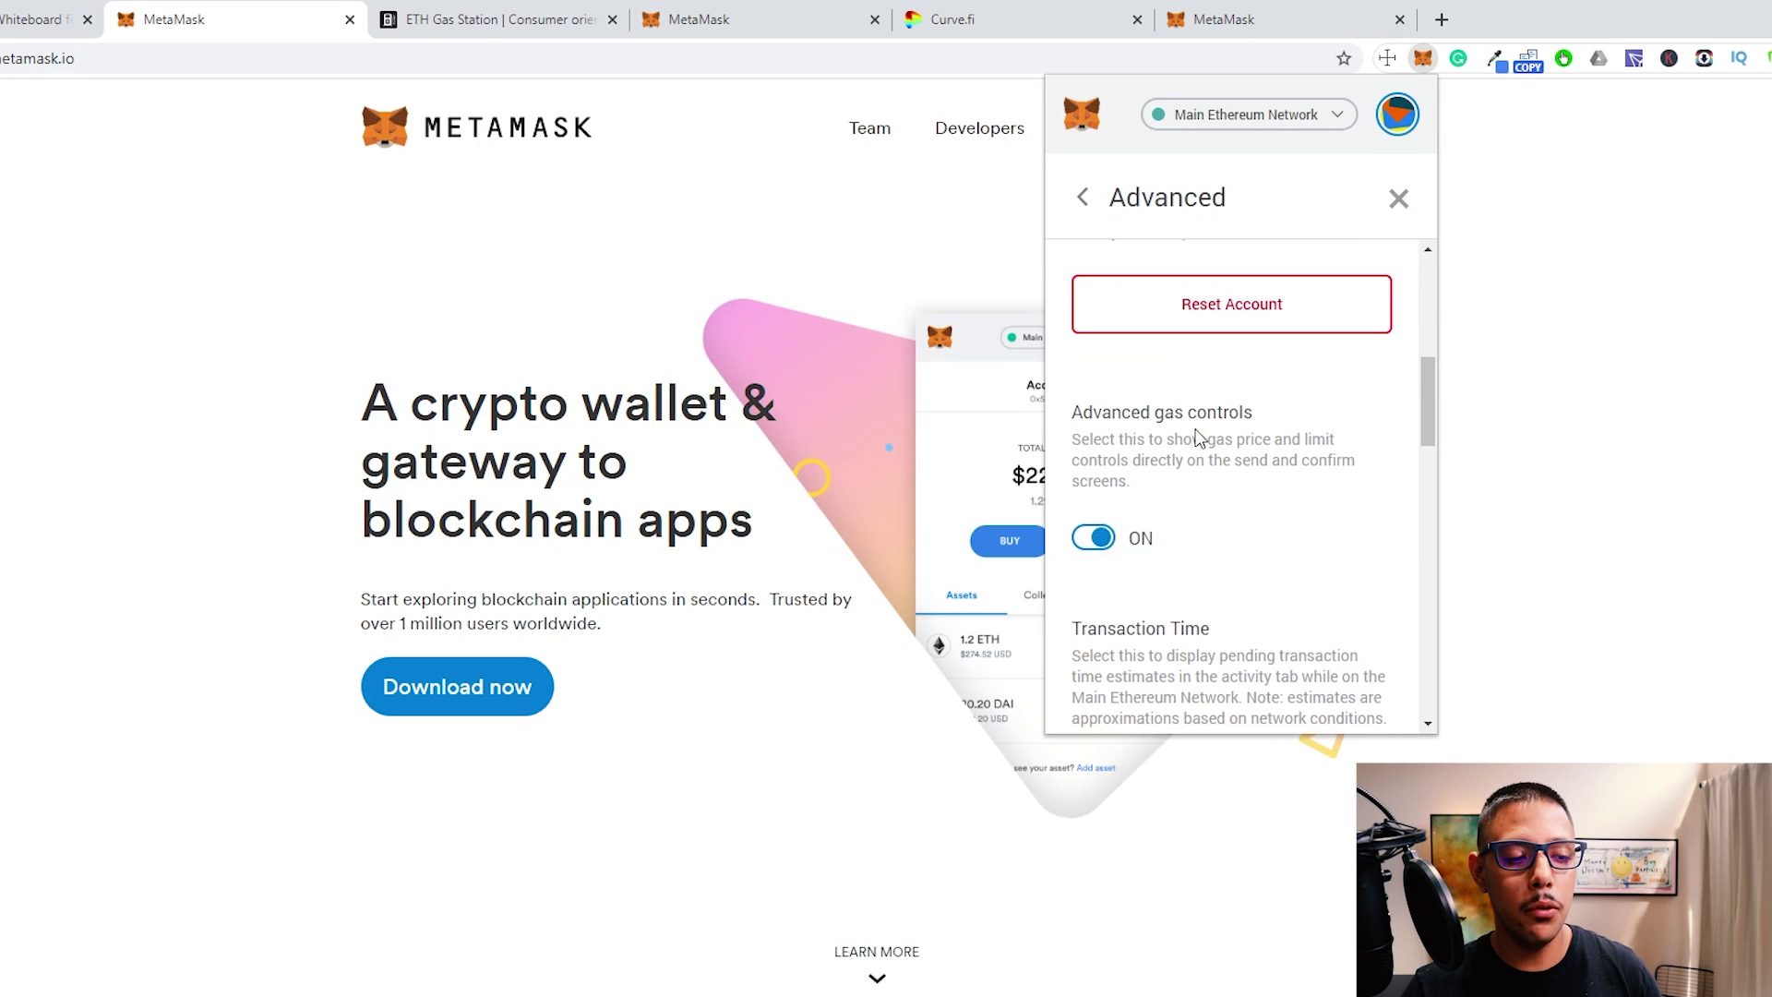
pyautogui.scroll(-1, 1201, 485)
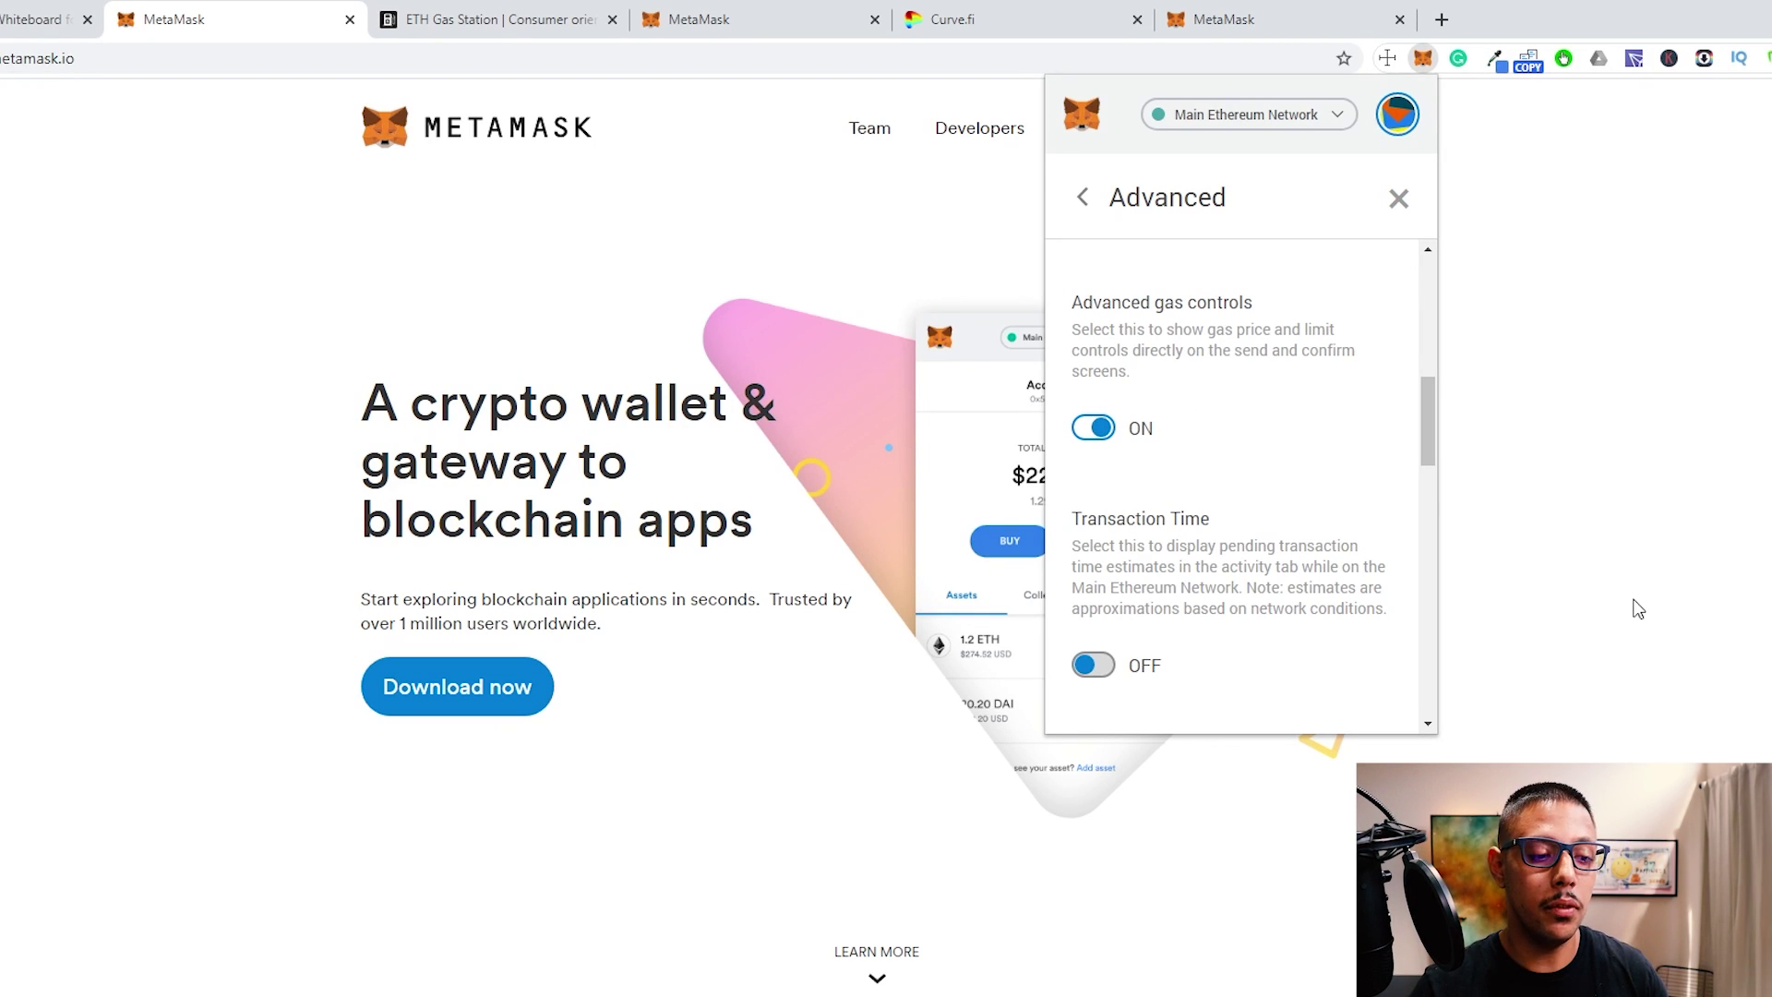
pyautogui.scroll(-3, 1207, 416)
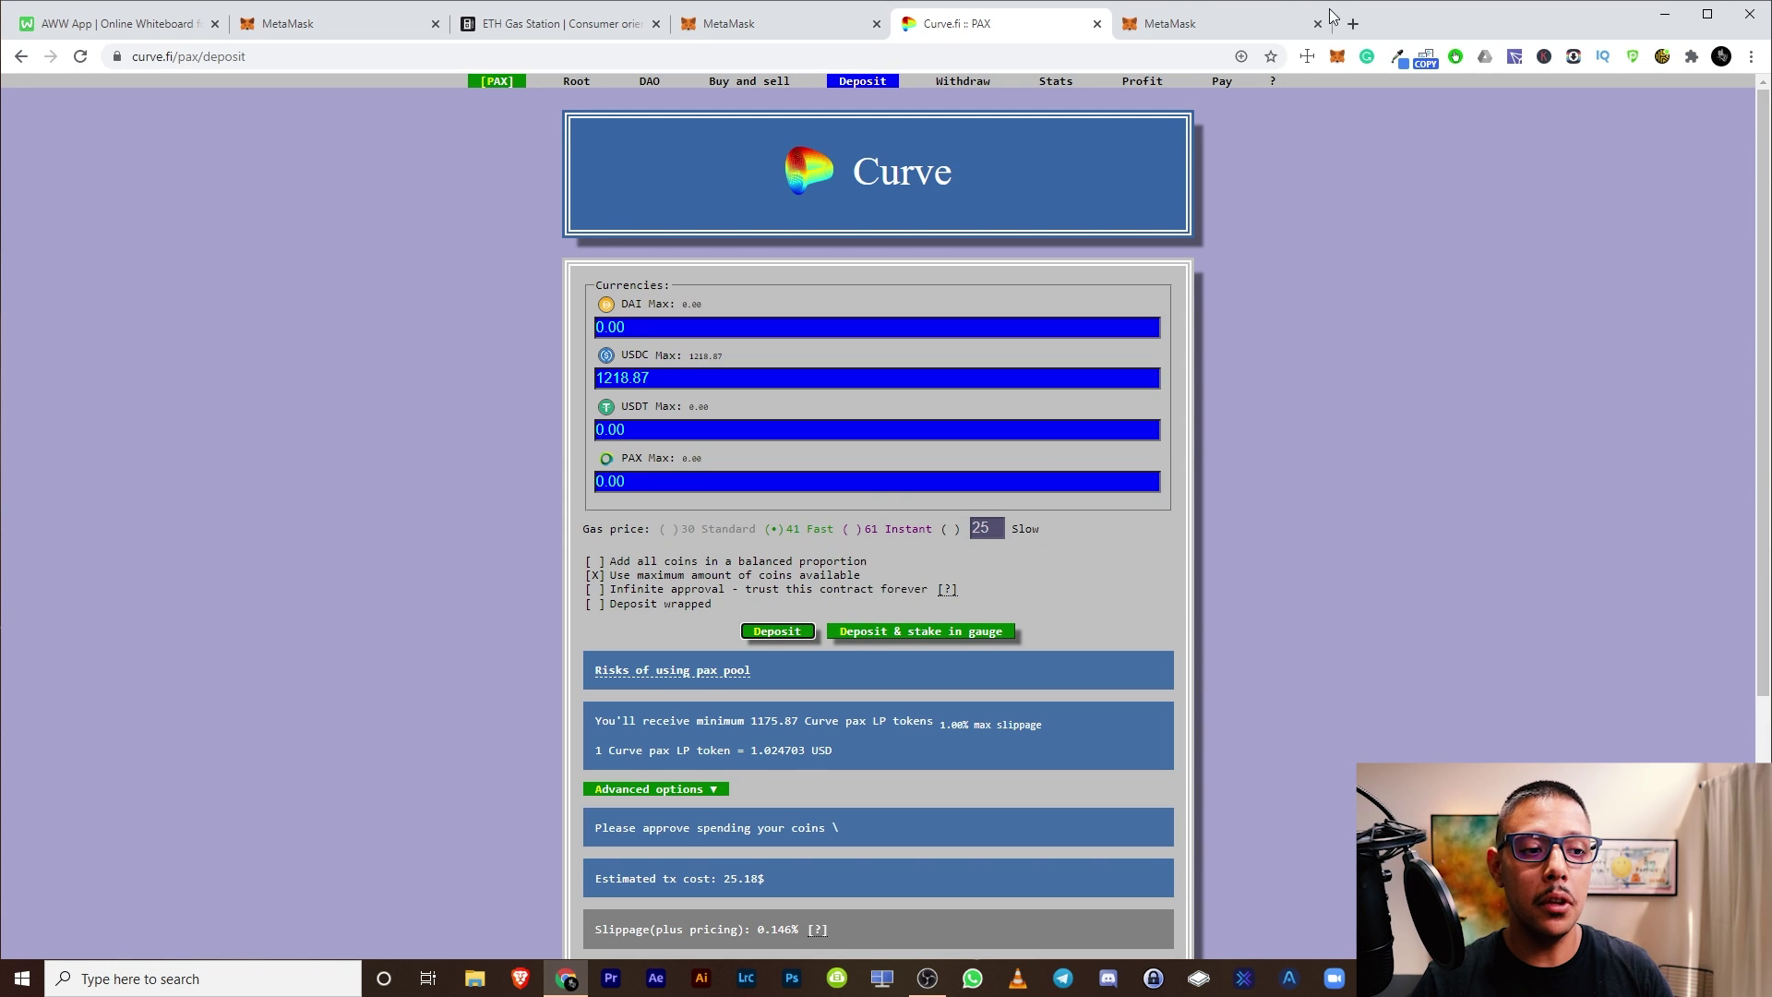
# Step: Search 'uni' in a new tab, launch the Uniswap app, then return to the Curve.fi tab
pyautogui.click(1353, 23)
pyautogui.write('un')
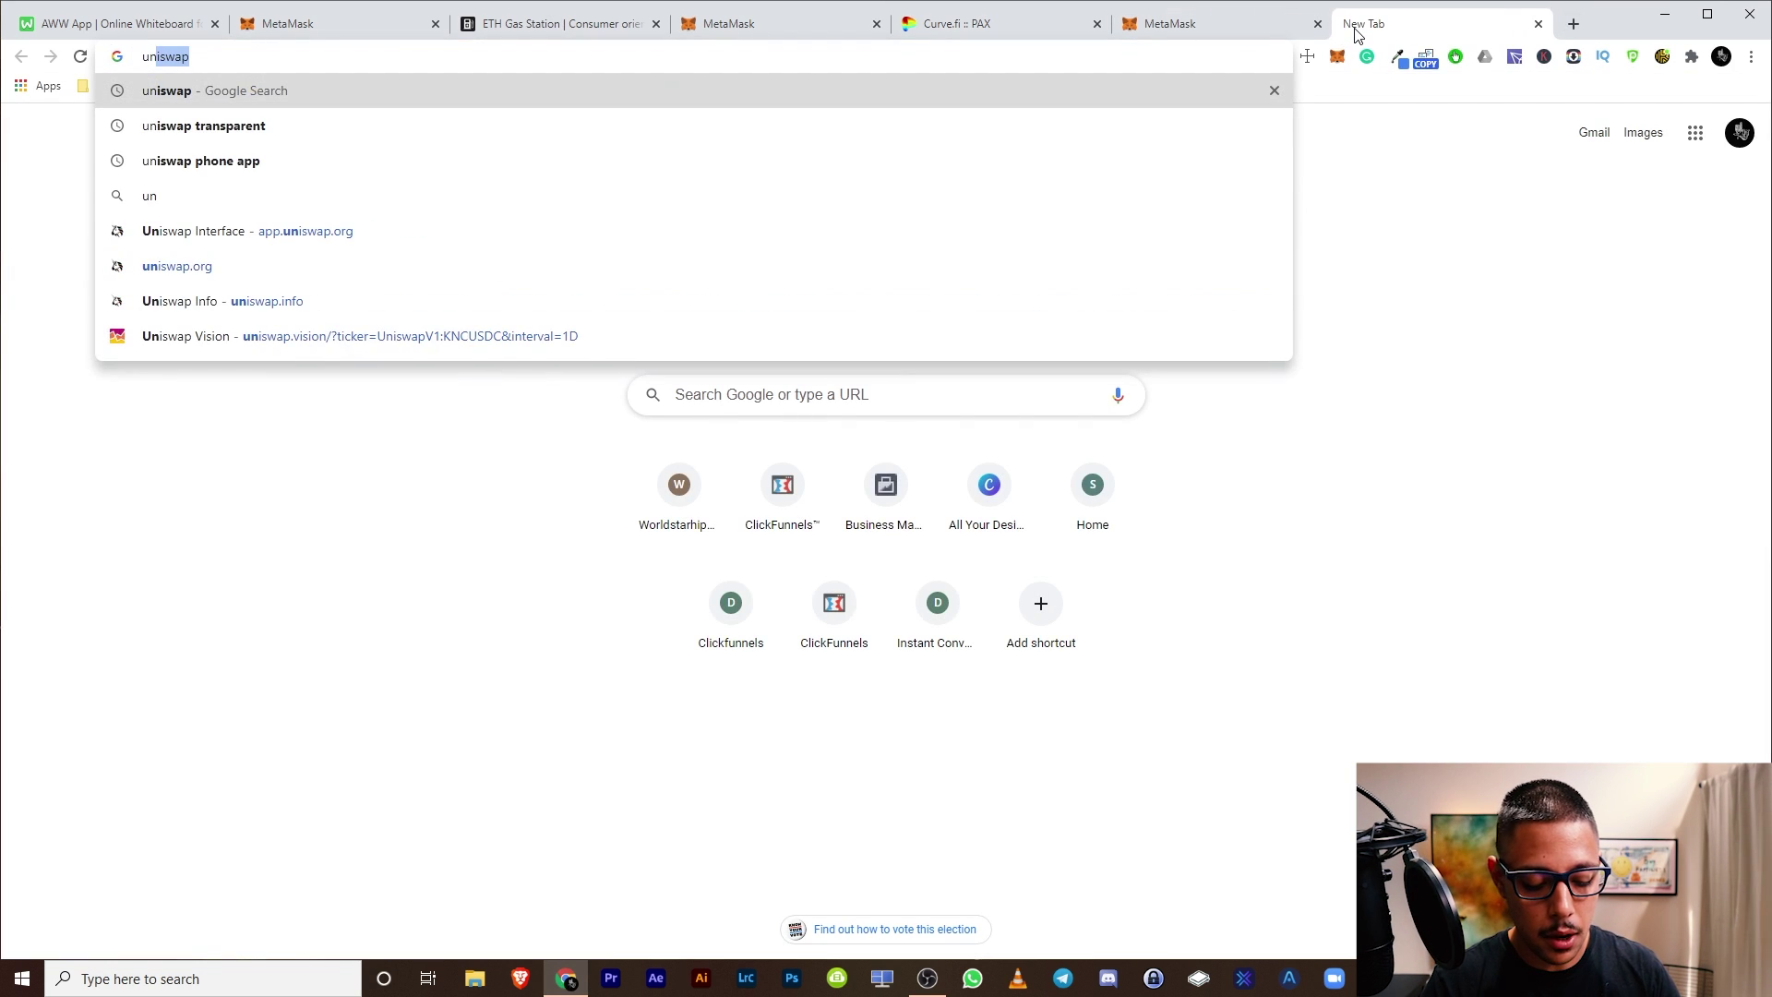
pyautogui.write('i')
pyautogui.press('Return')
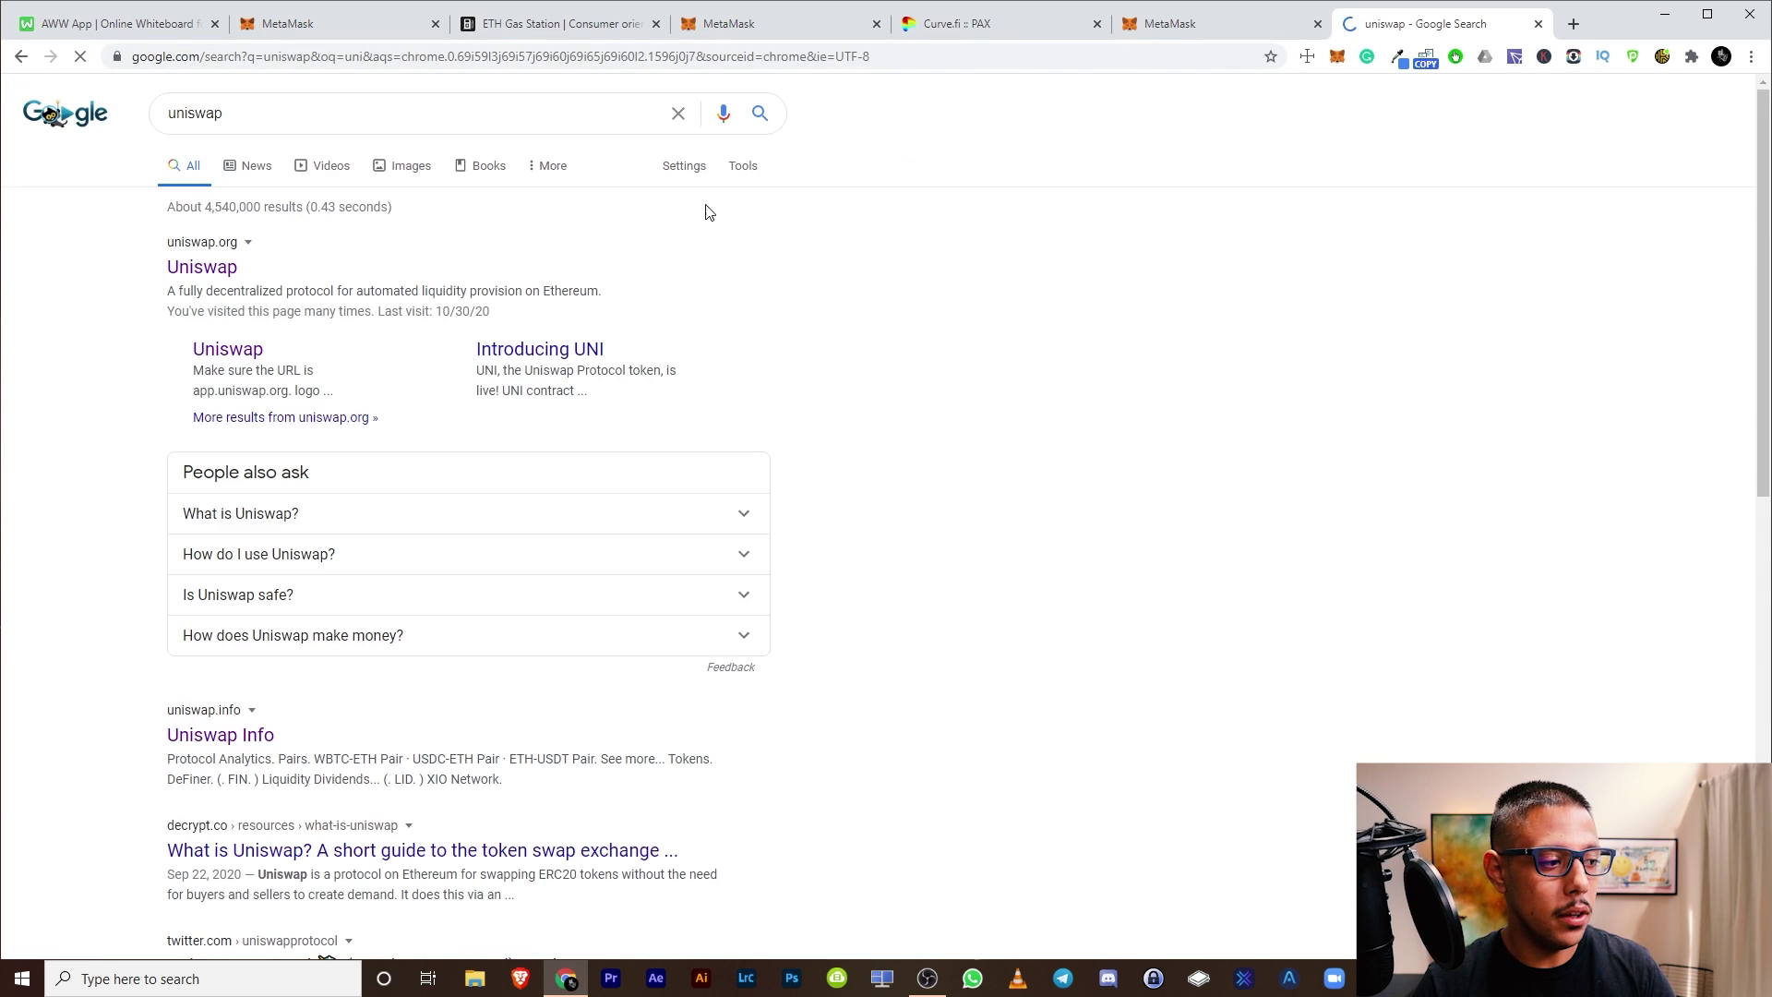
pyautogui.click(202, 268)
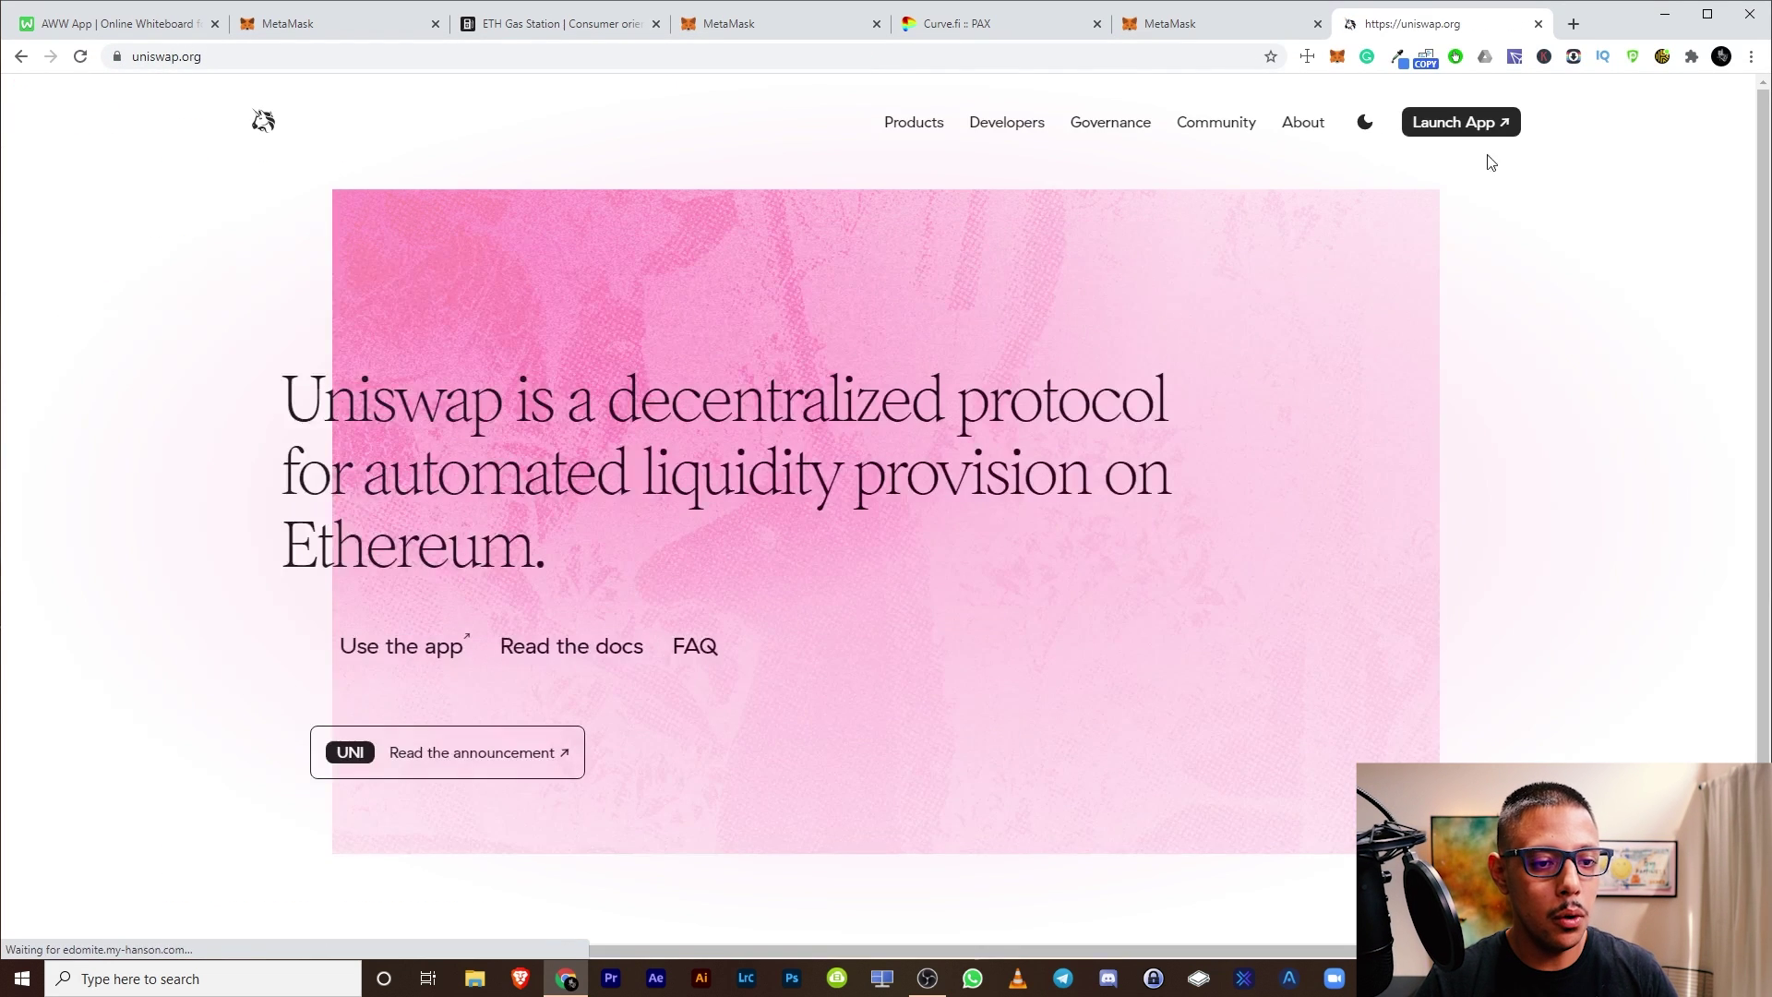
pyautogui.click(1476, 126)
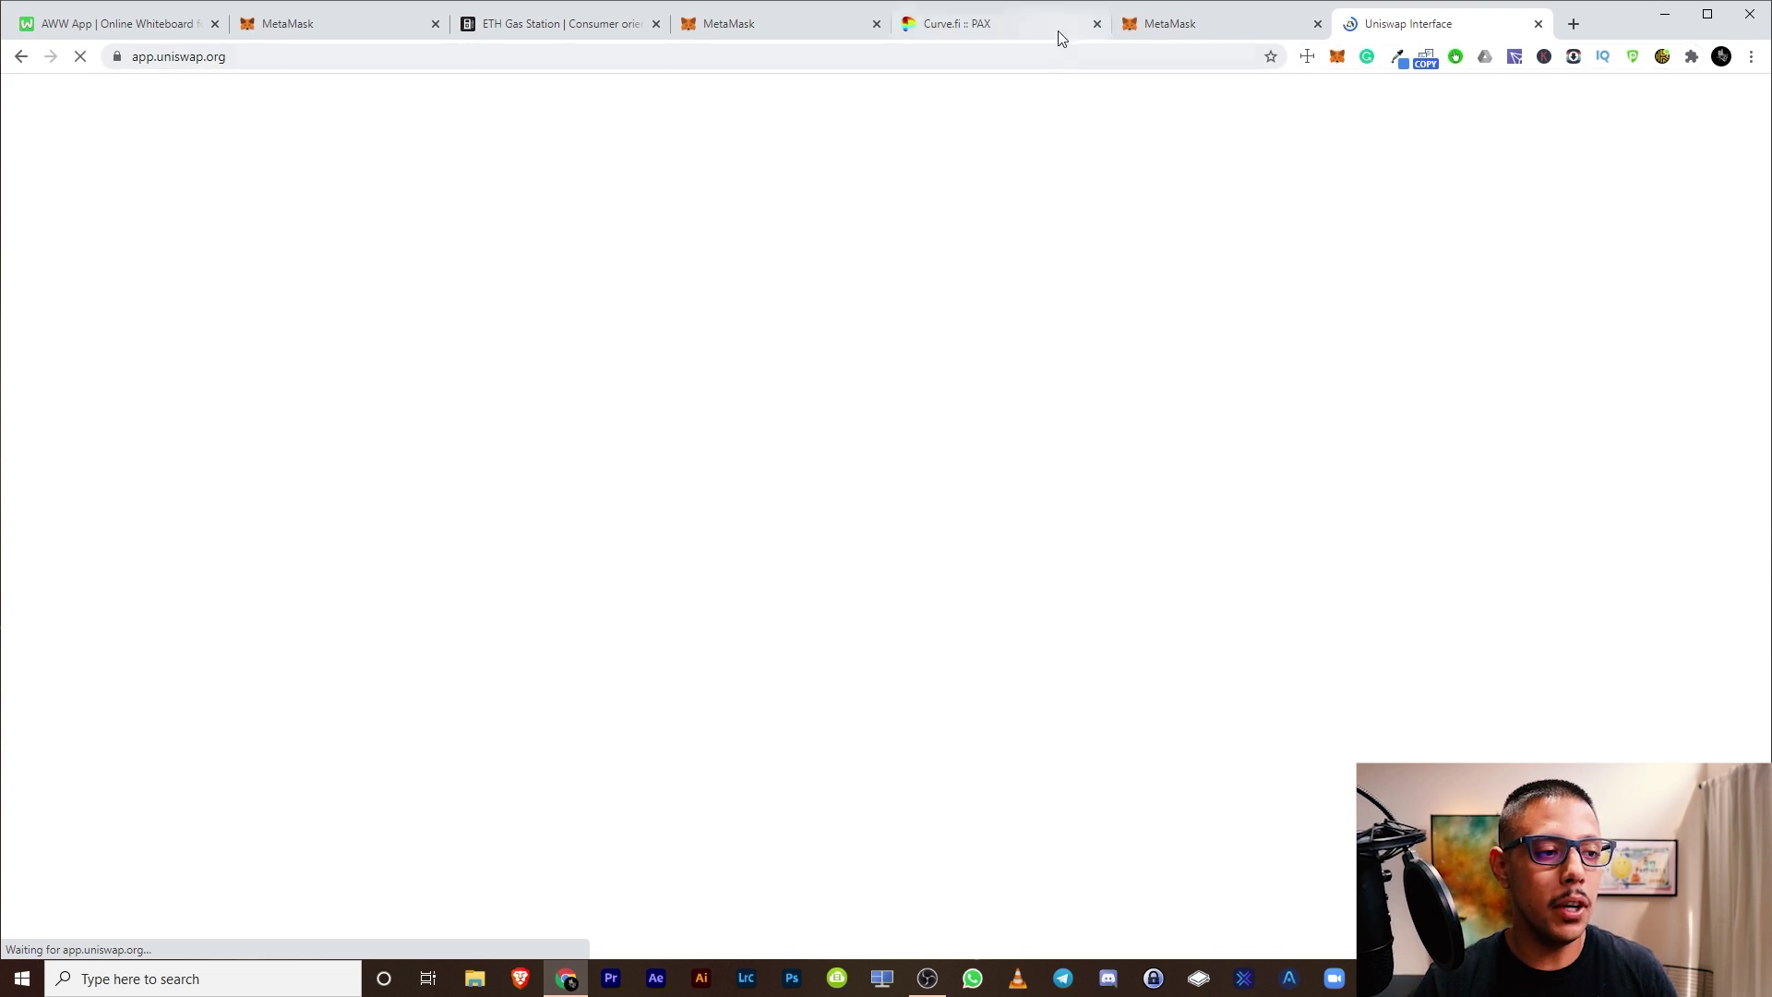
pyautogui.click(1019, 28)
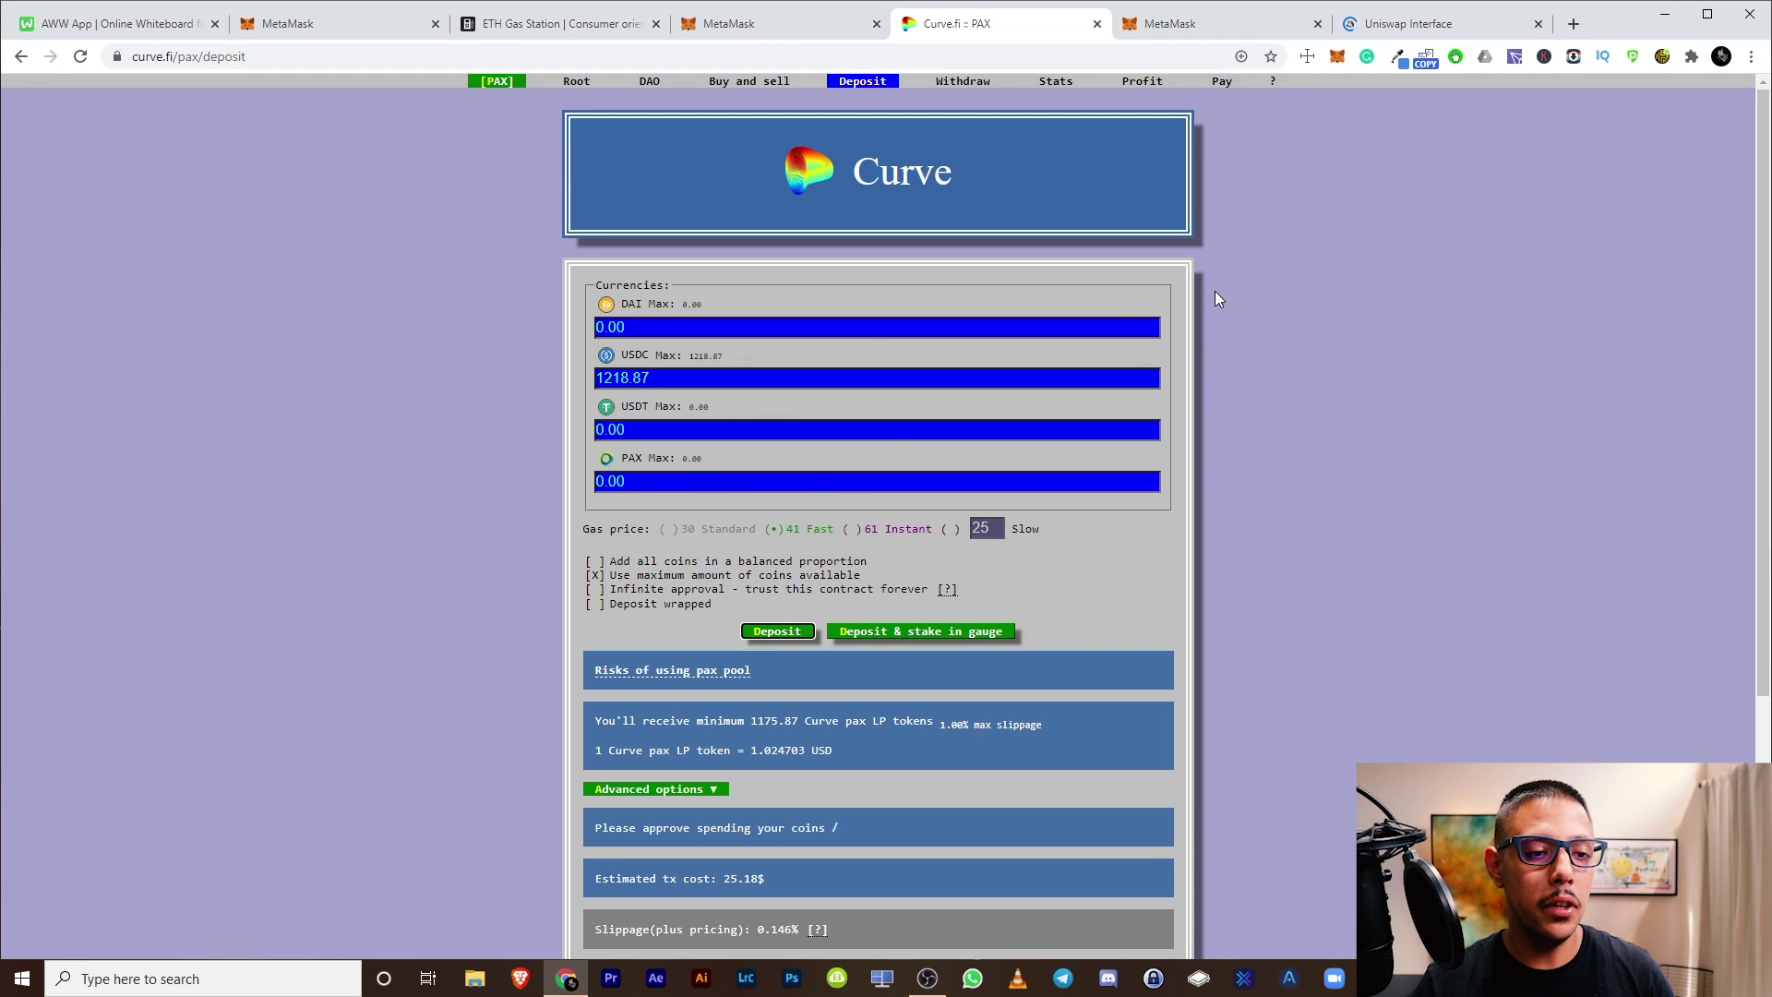
# Step: Select the USDC deposit amount field holding 1218.87 on the Curve PAX page
pyautogui.click(610, 379)
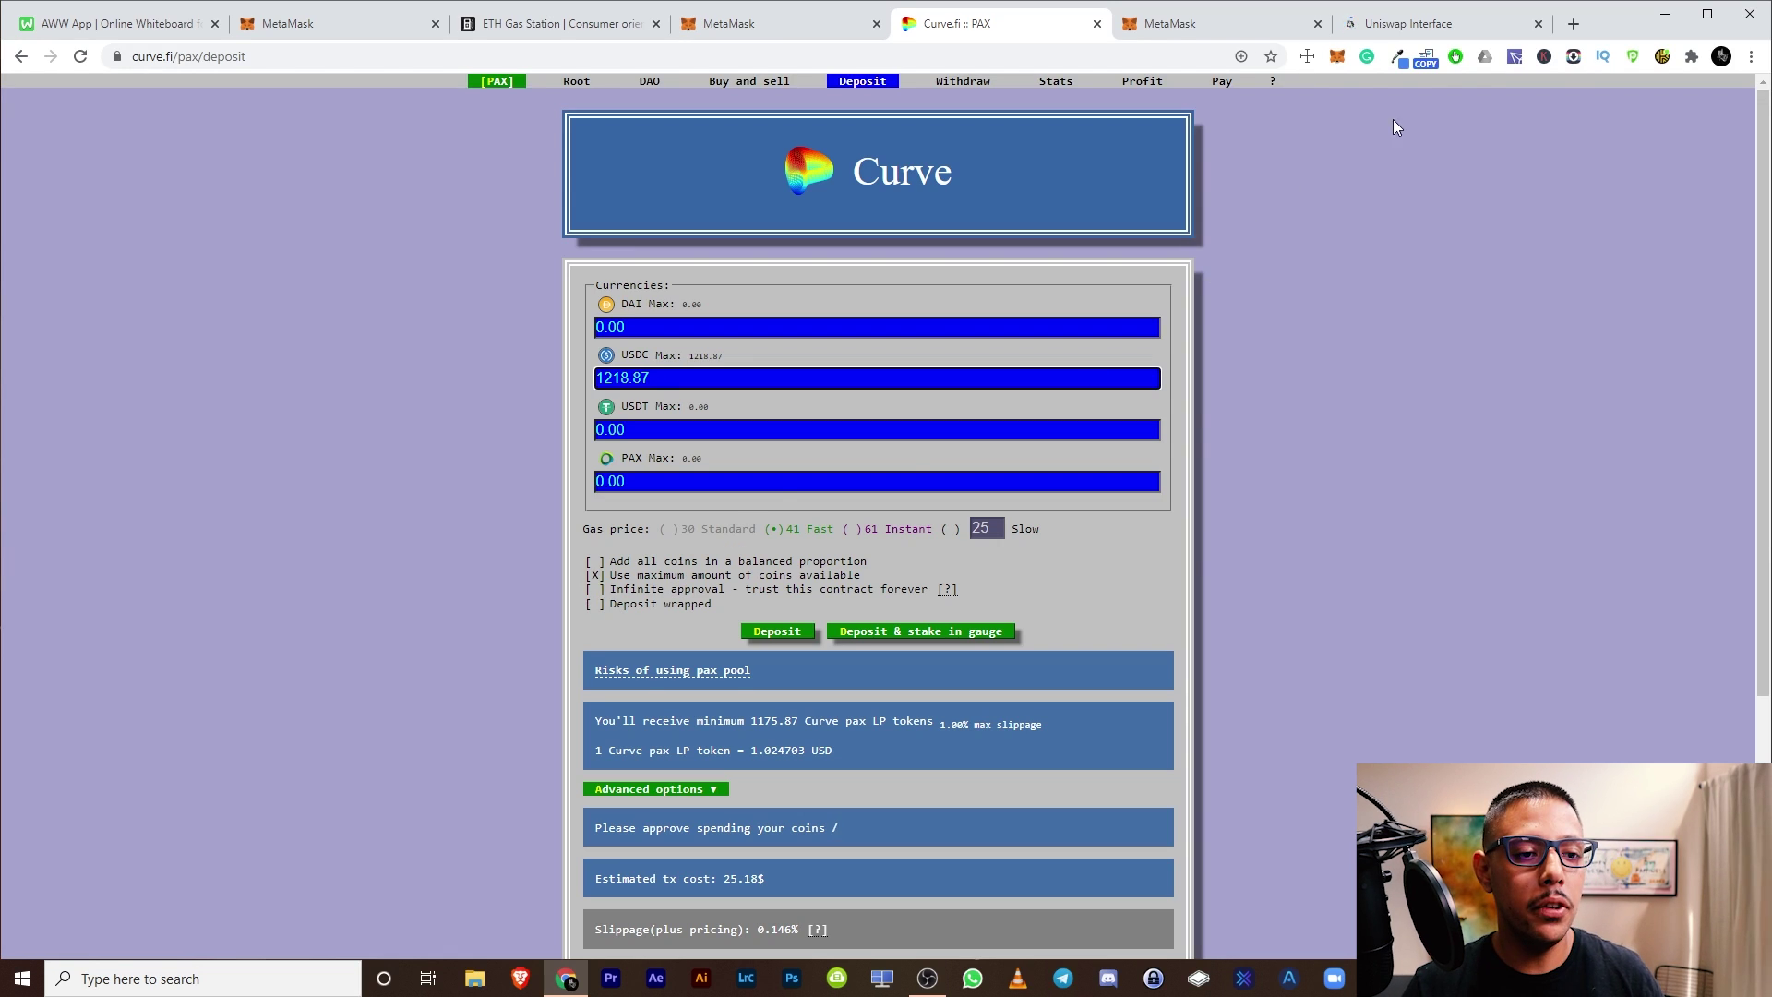
# Step: Reach compound.finance via 'comp' in a new tab and open the app Dashboard
pyautogui.click(1582, 29)
pyautogui.write('c')
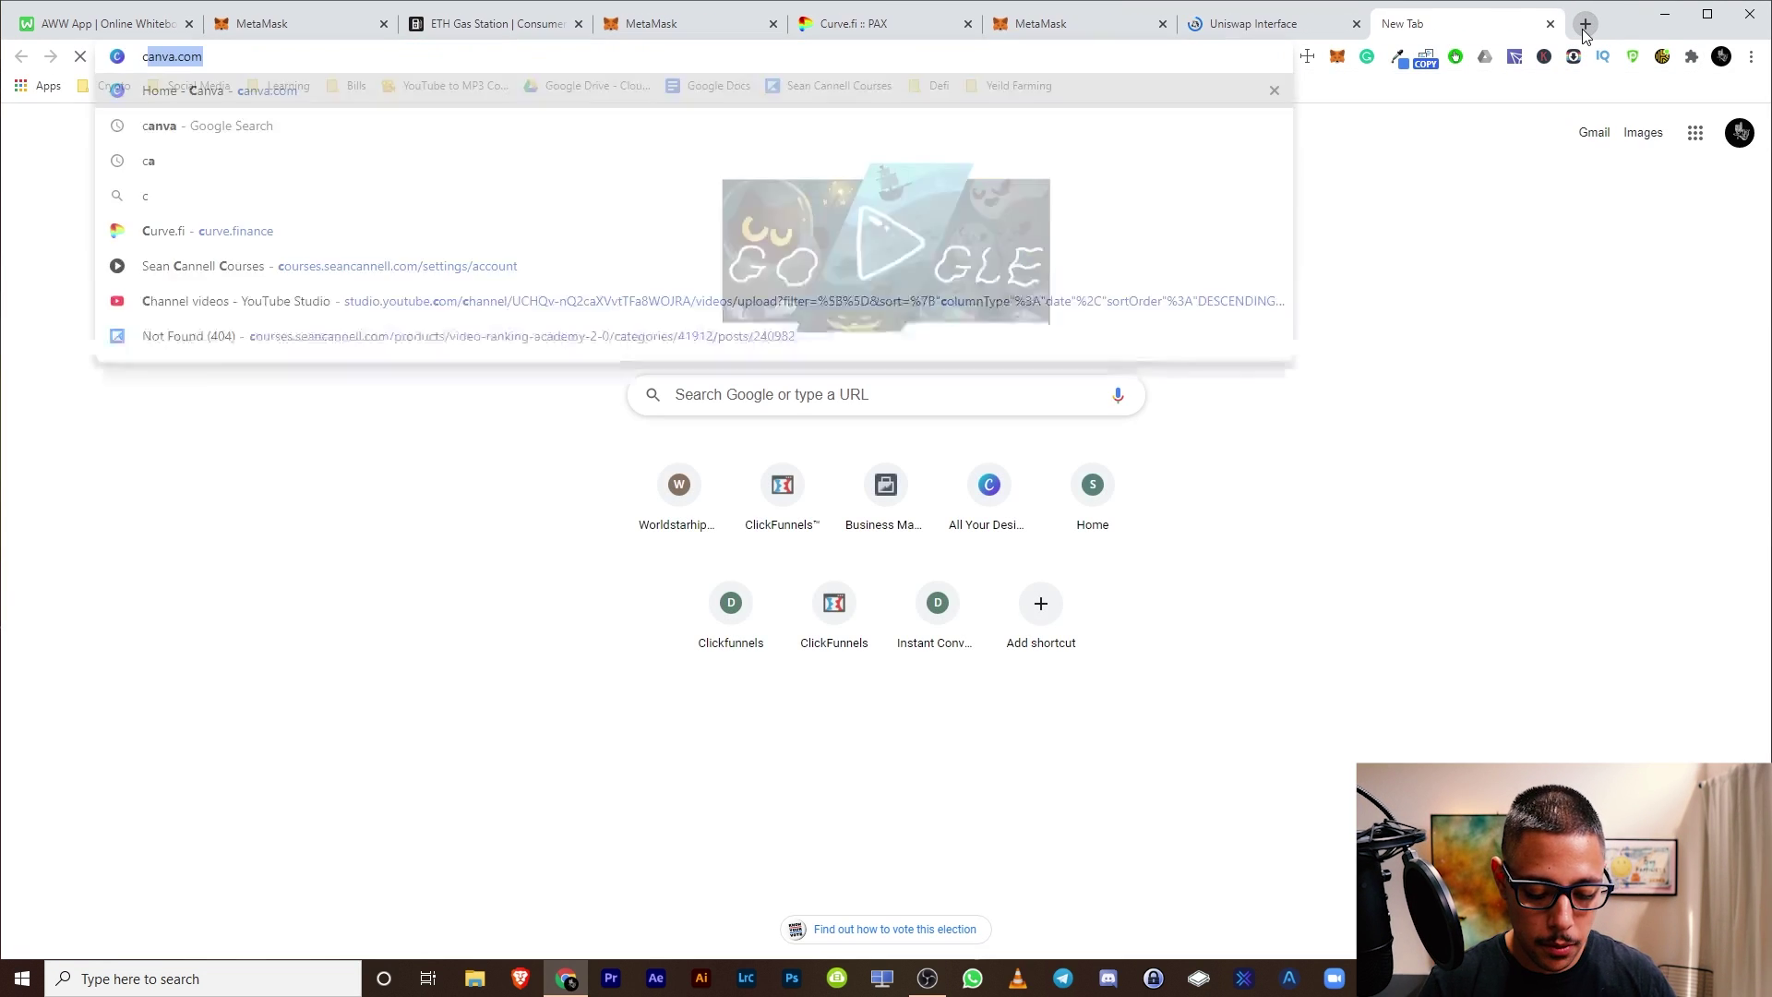
pyautogui.write('omp')
pyautogui.press('Down')
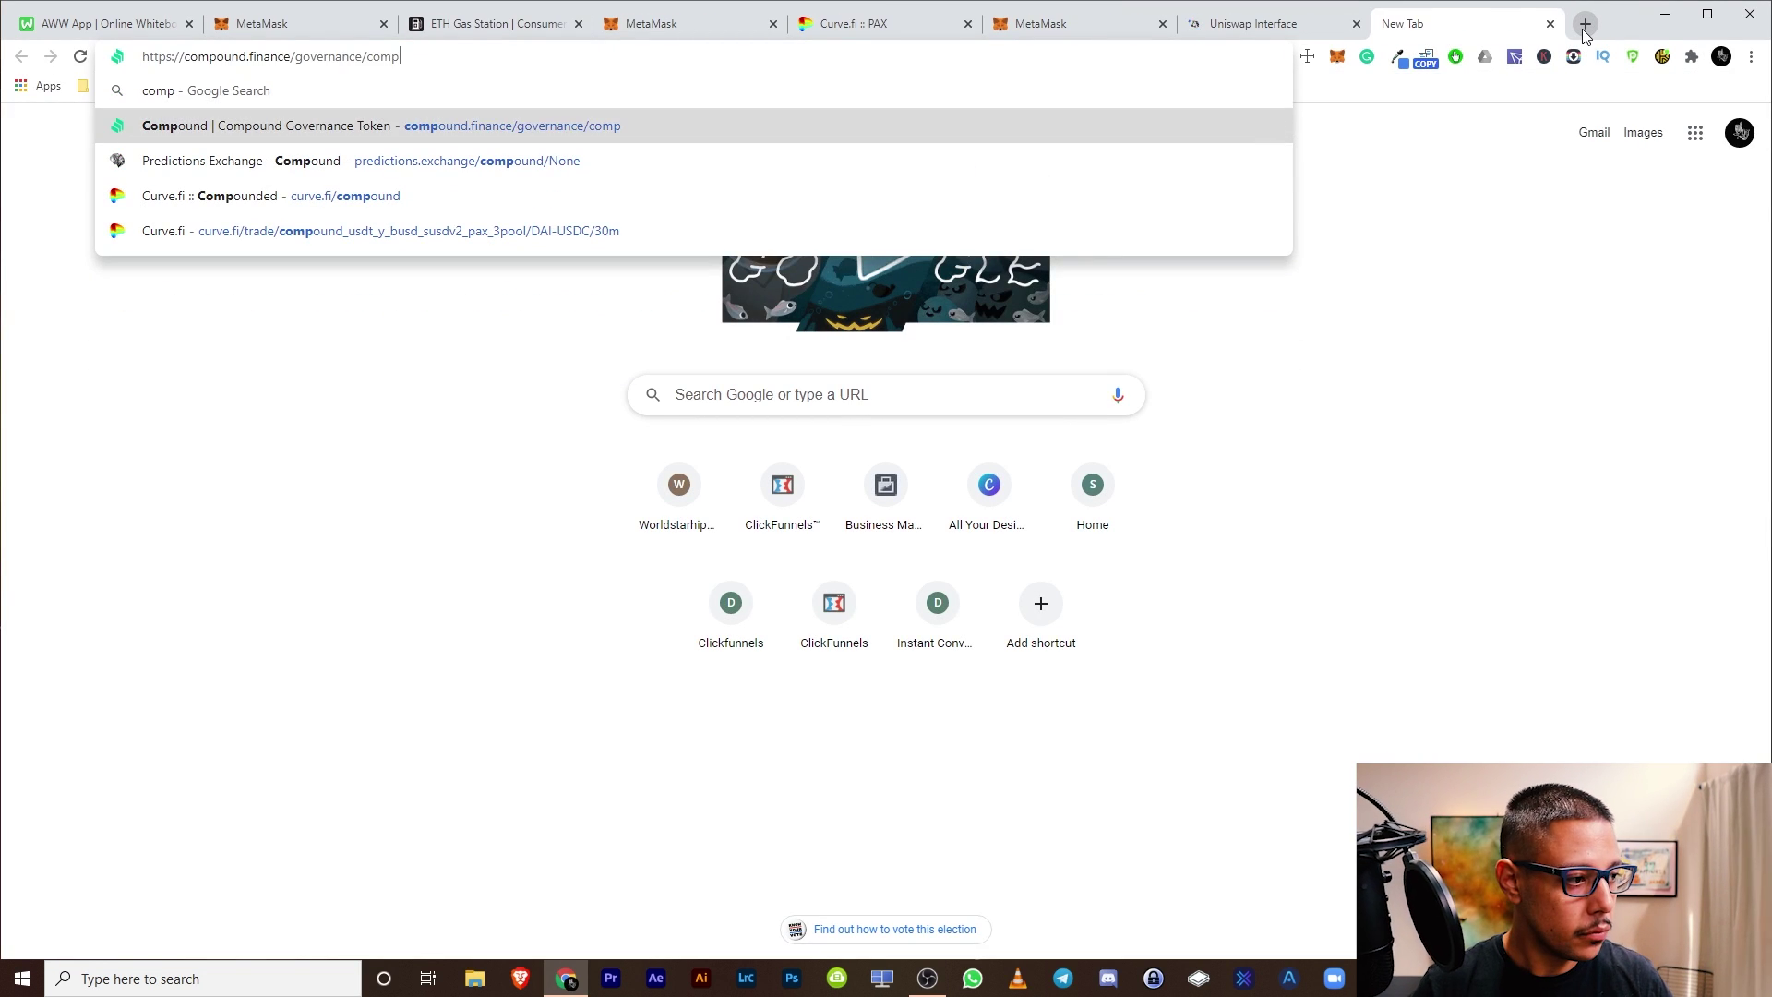
pyautogui.press('Return')
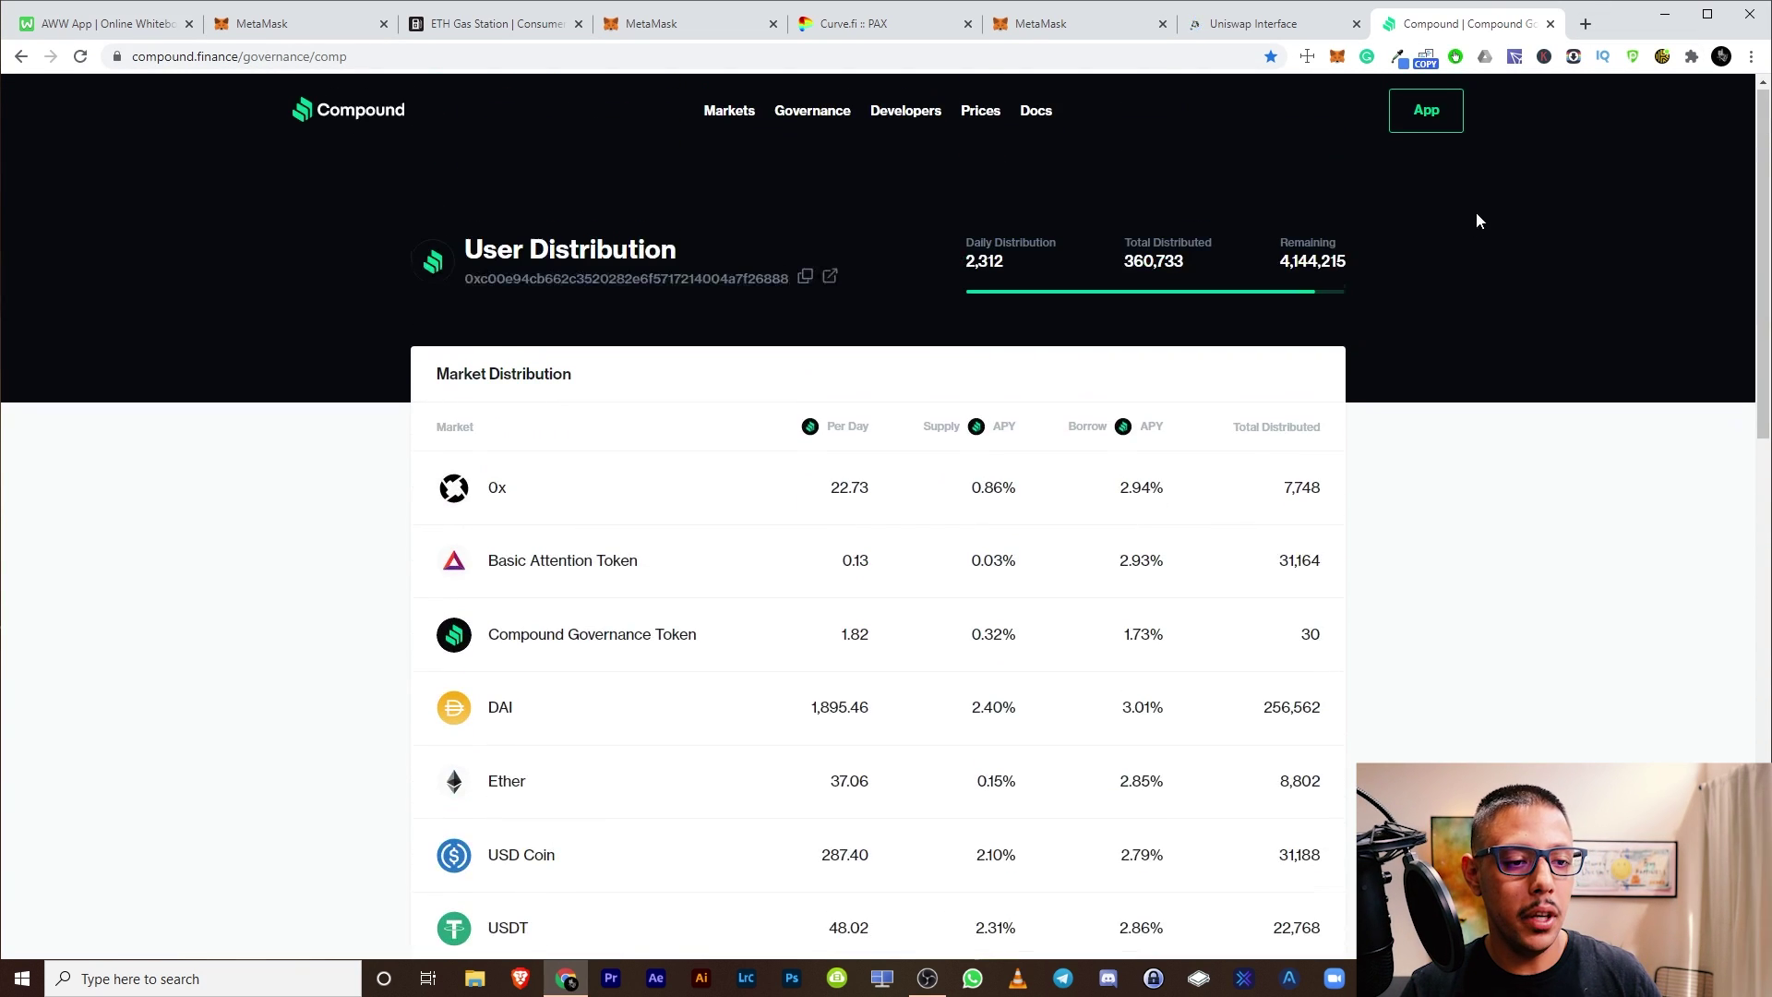
pyautogui.click(1435, 103)
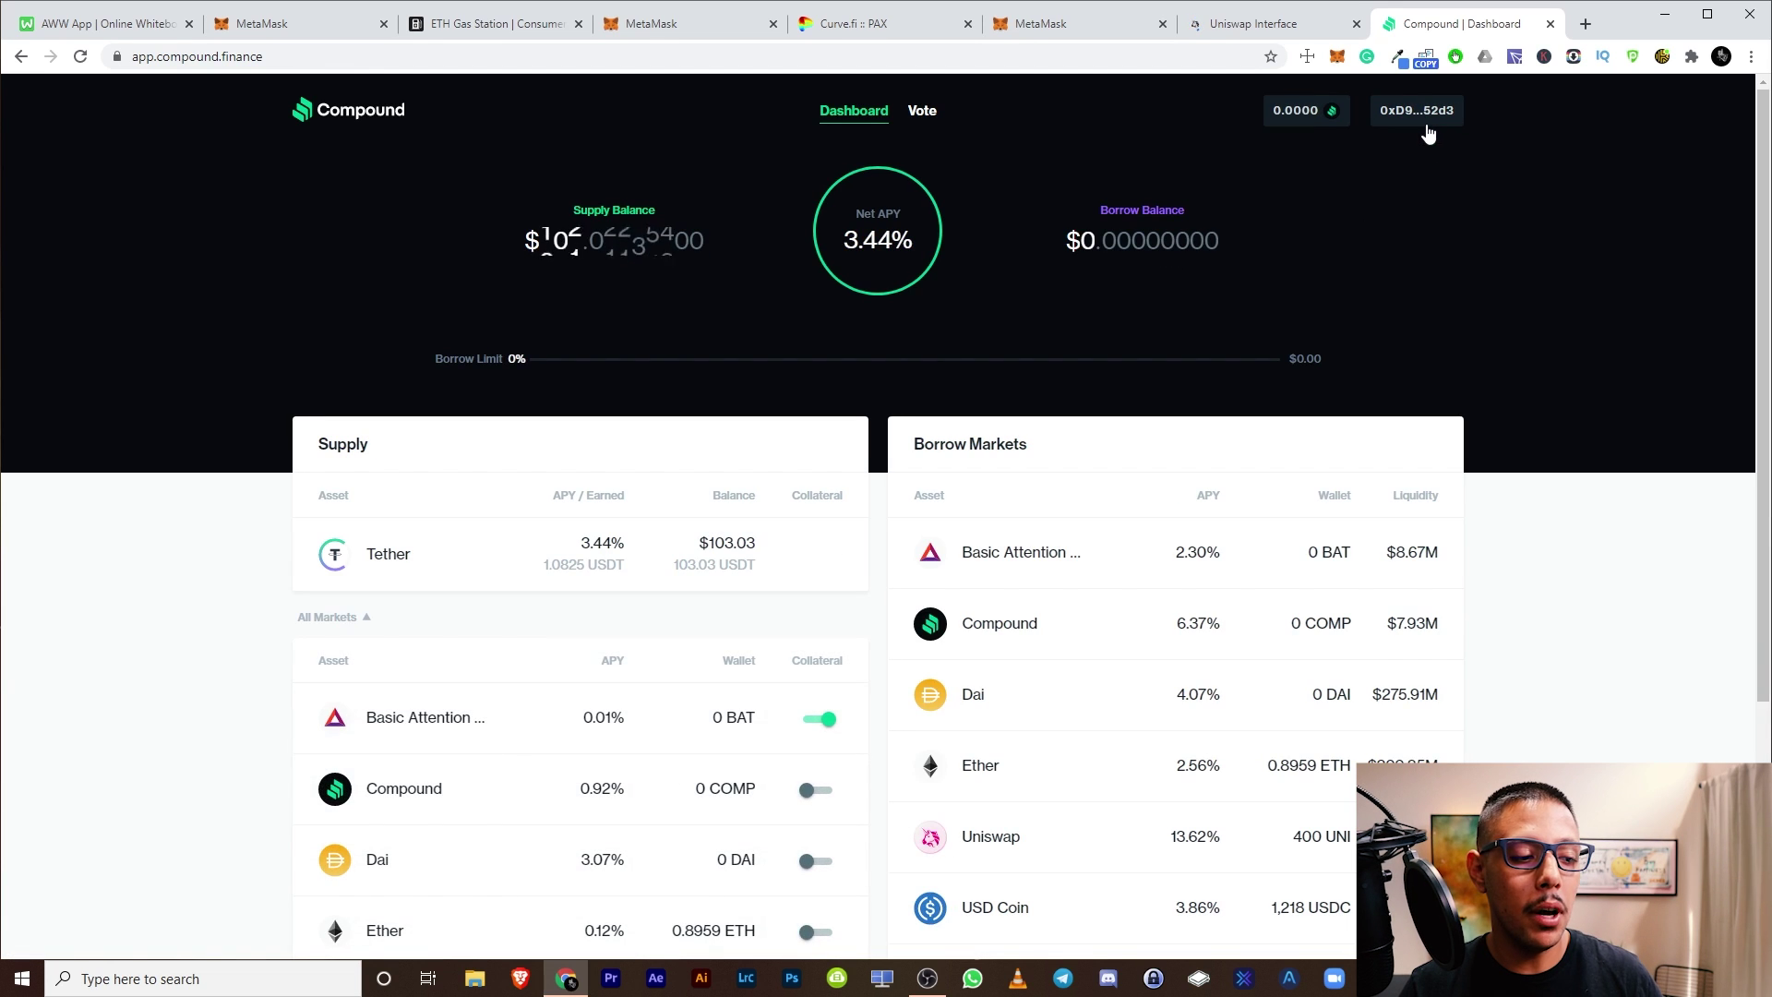
pyautogui.scroll(-1, 1259, 270)
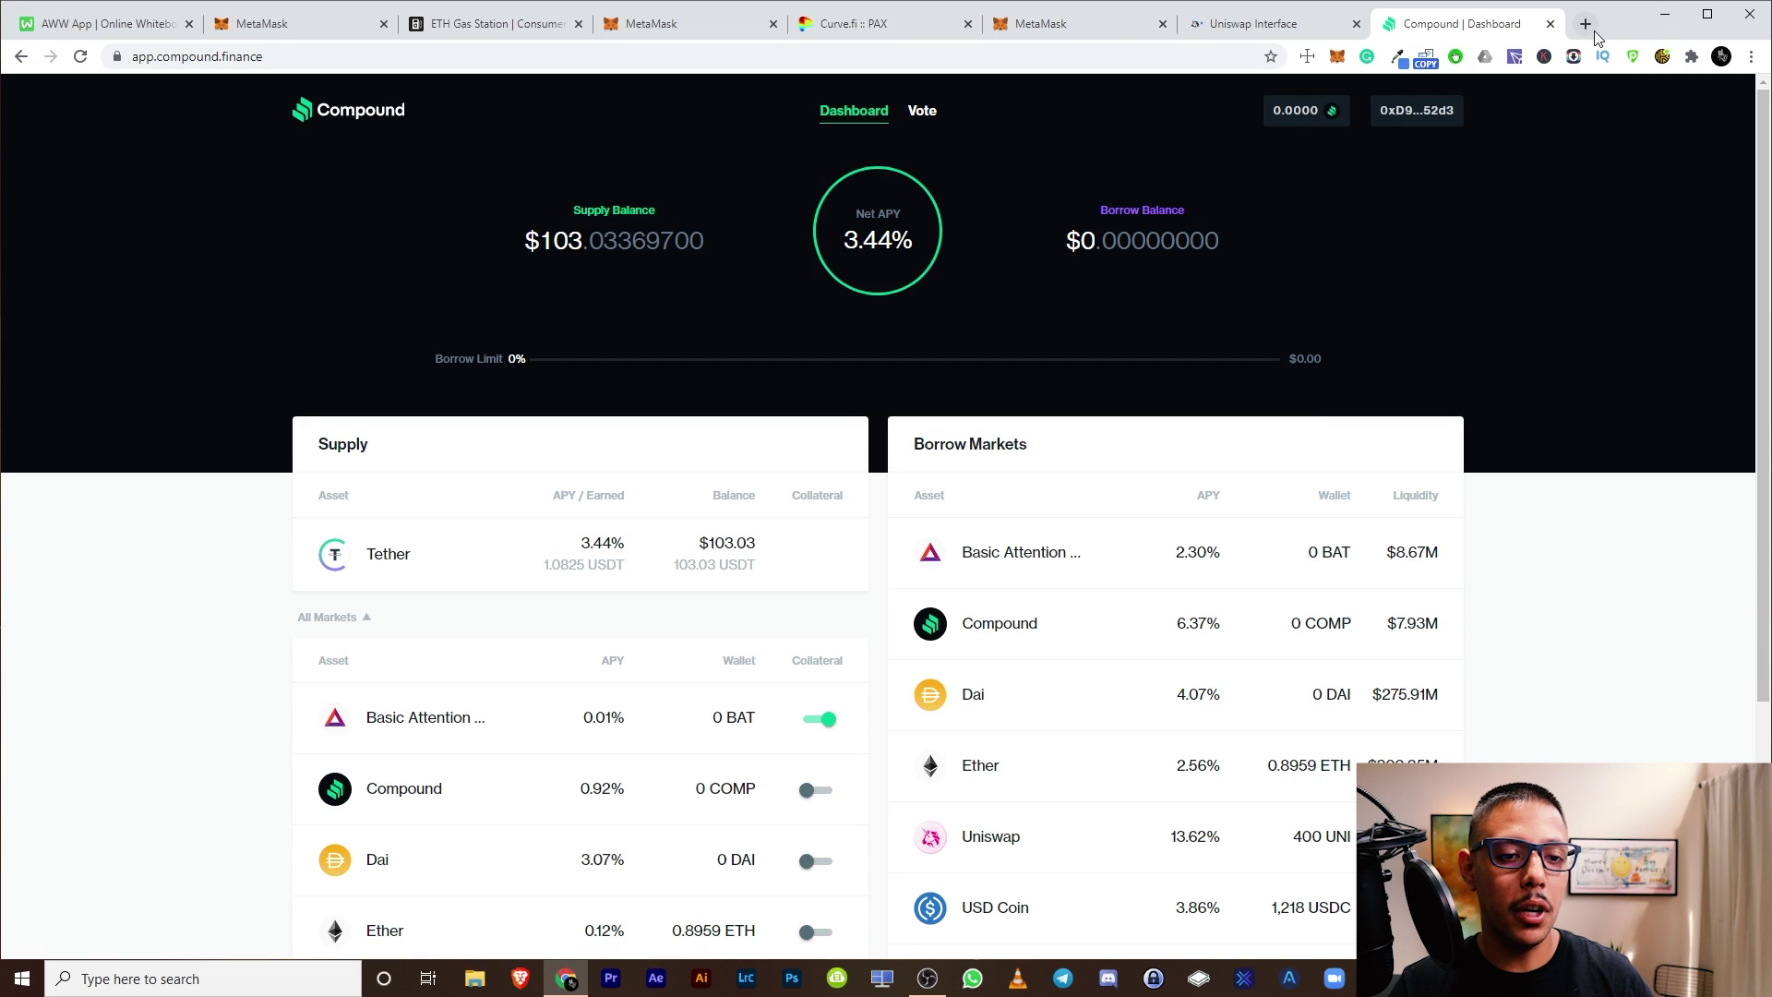
# Step: Search 'kyberswap' in a new tab and come back to its results after checking Uniswap
pyautogui.click(1592, 28)
pyautogui.write('kyber')
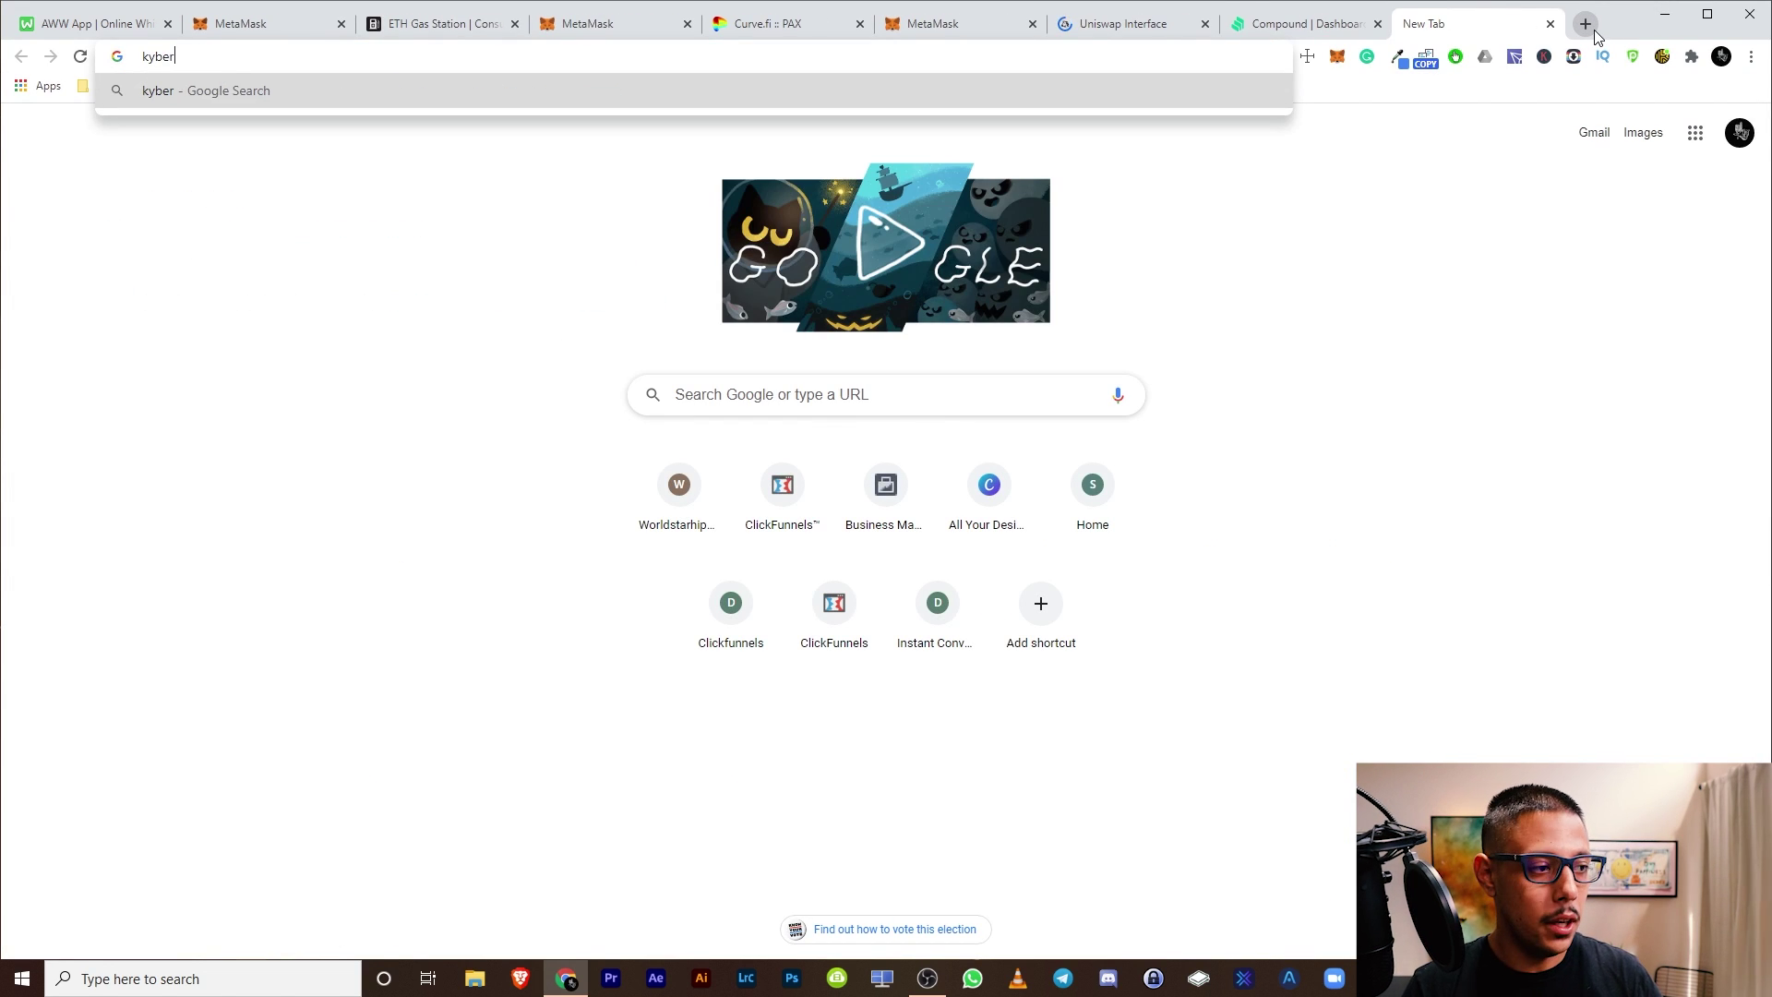
pyautogui.write('swap')
pyautogui.press('Return')
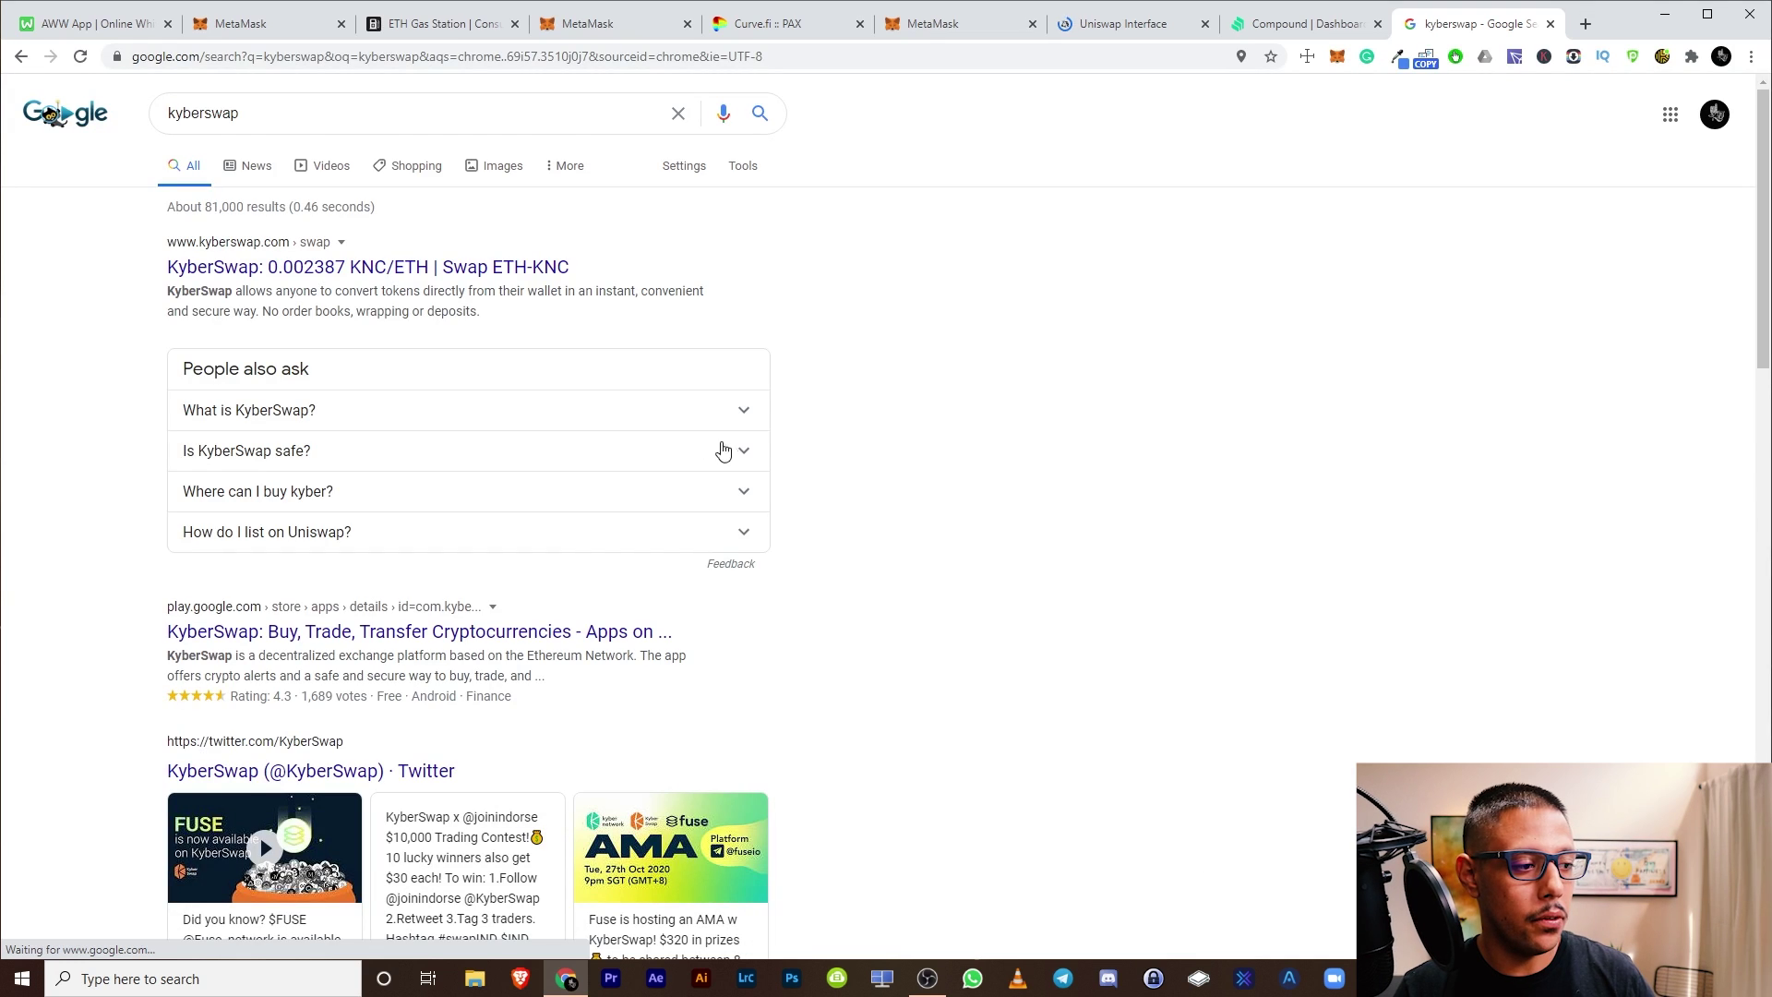
pyautogui.click(1112, 27)
pyautogui.click(1477, 24)
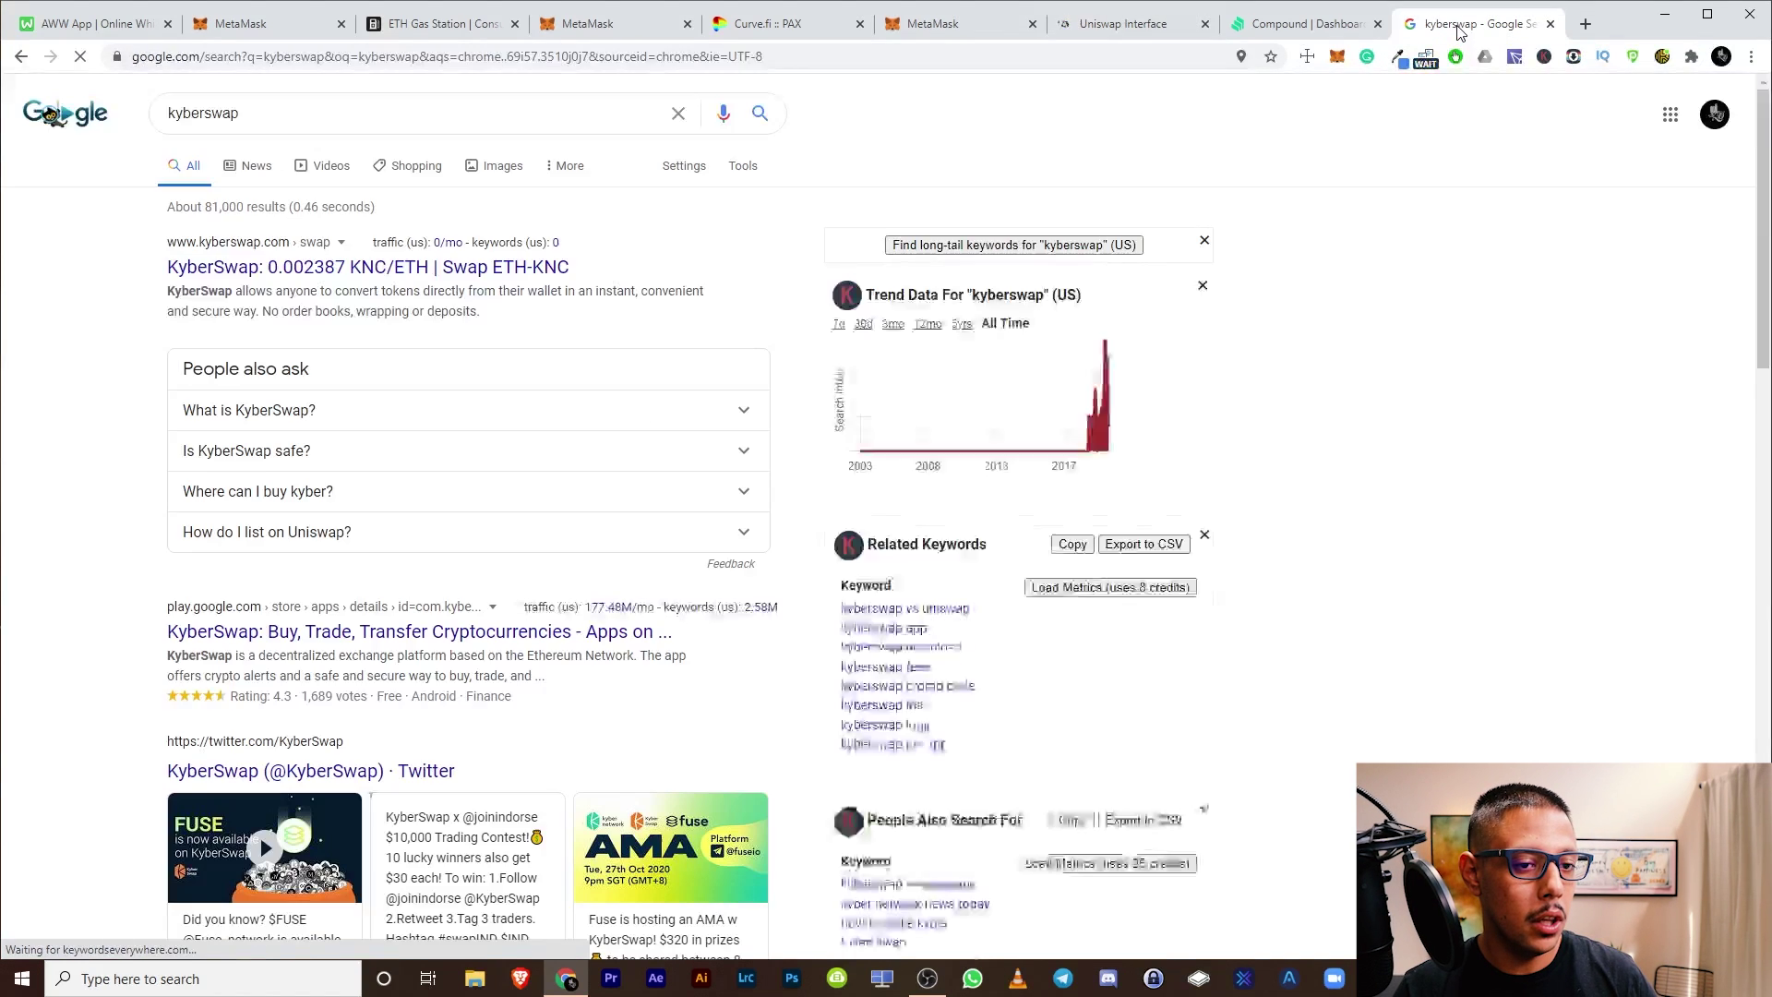
# Step: Open KyberSwap's ETH-to-KNC swap page (kyberswap.com/swap/eth-knc) after dismissing the trading contest popup
pyautogui.click(503, 270)
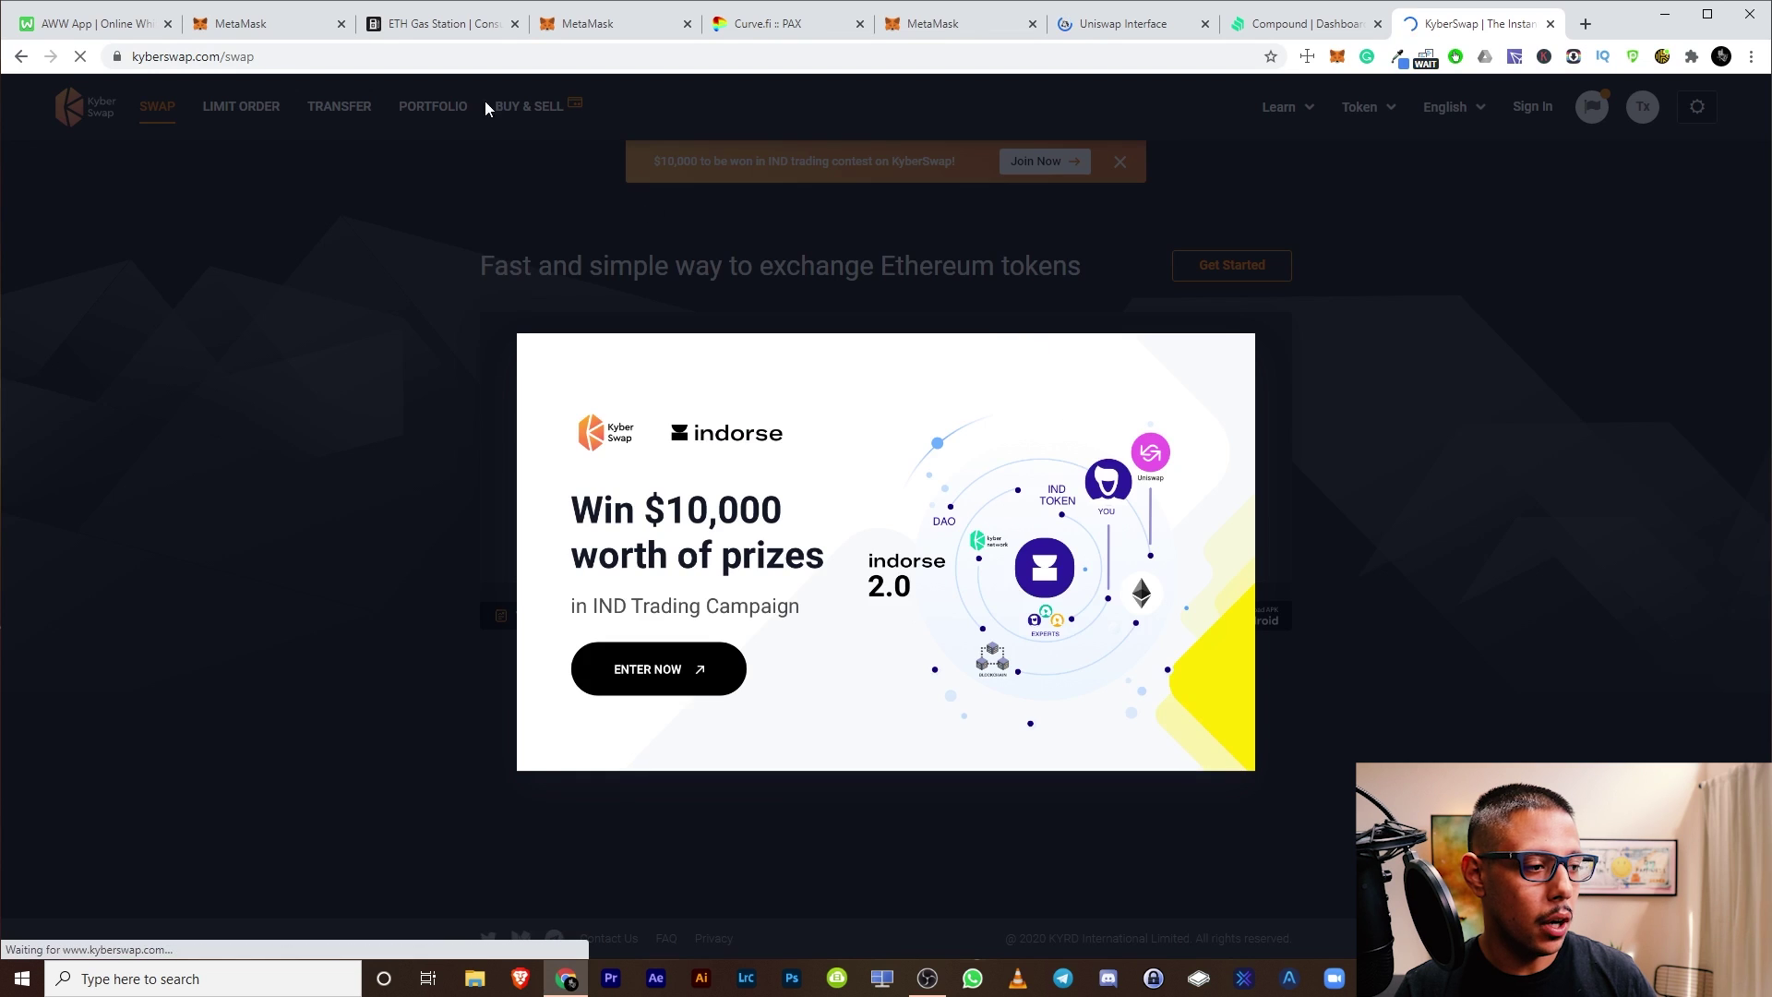
pyautogui.click(93, 136)
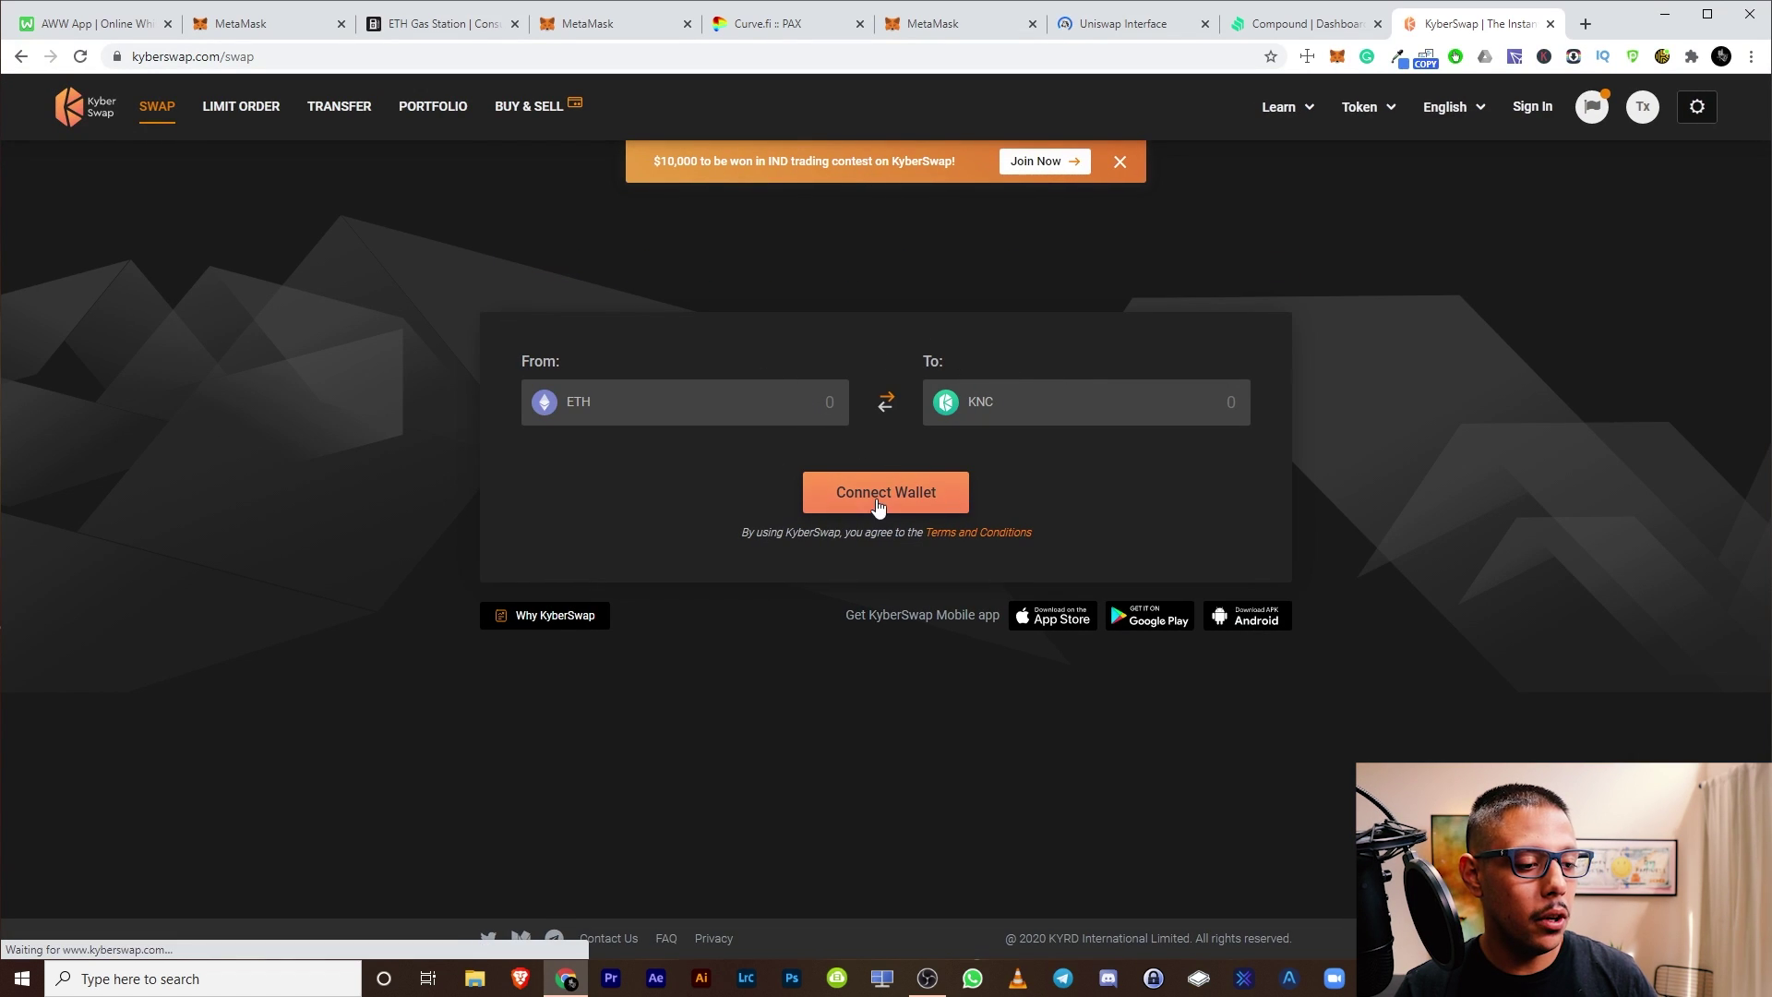
pyautogui.click(930, 517)
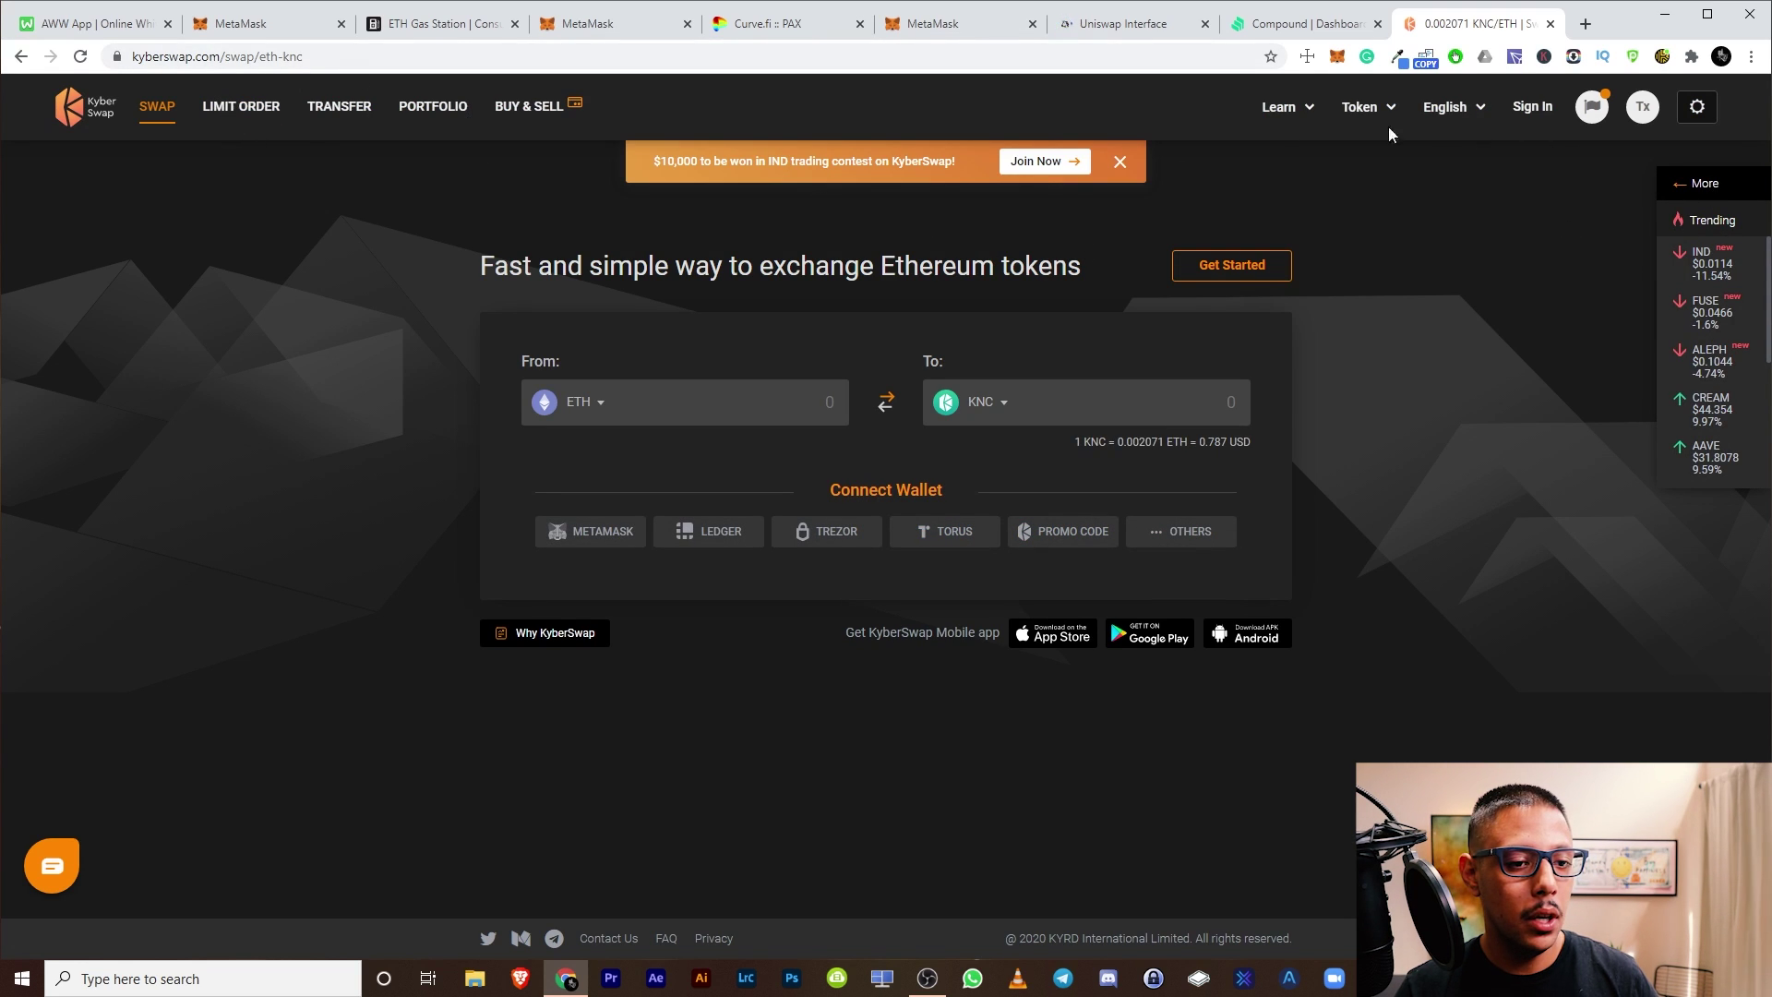
pyautogui.click(21, 56)
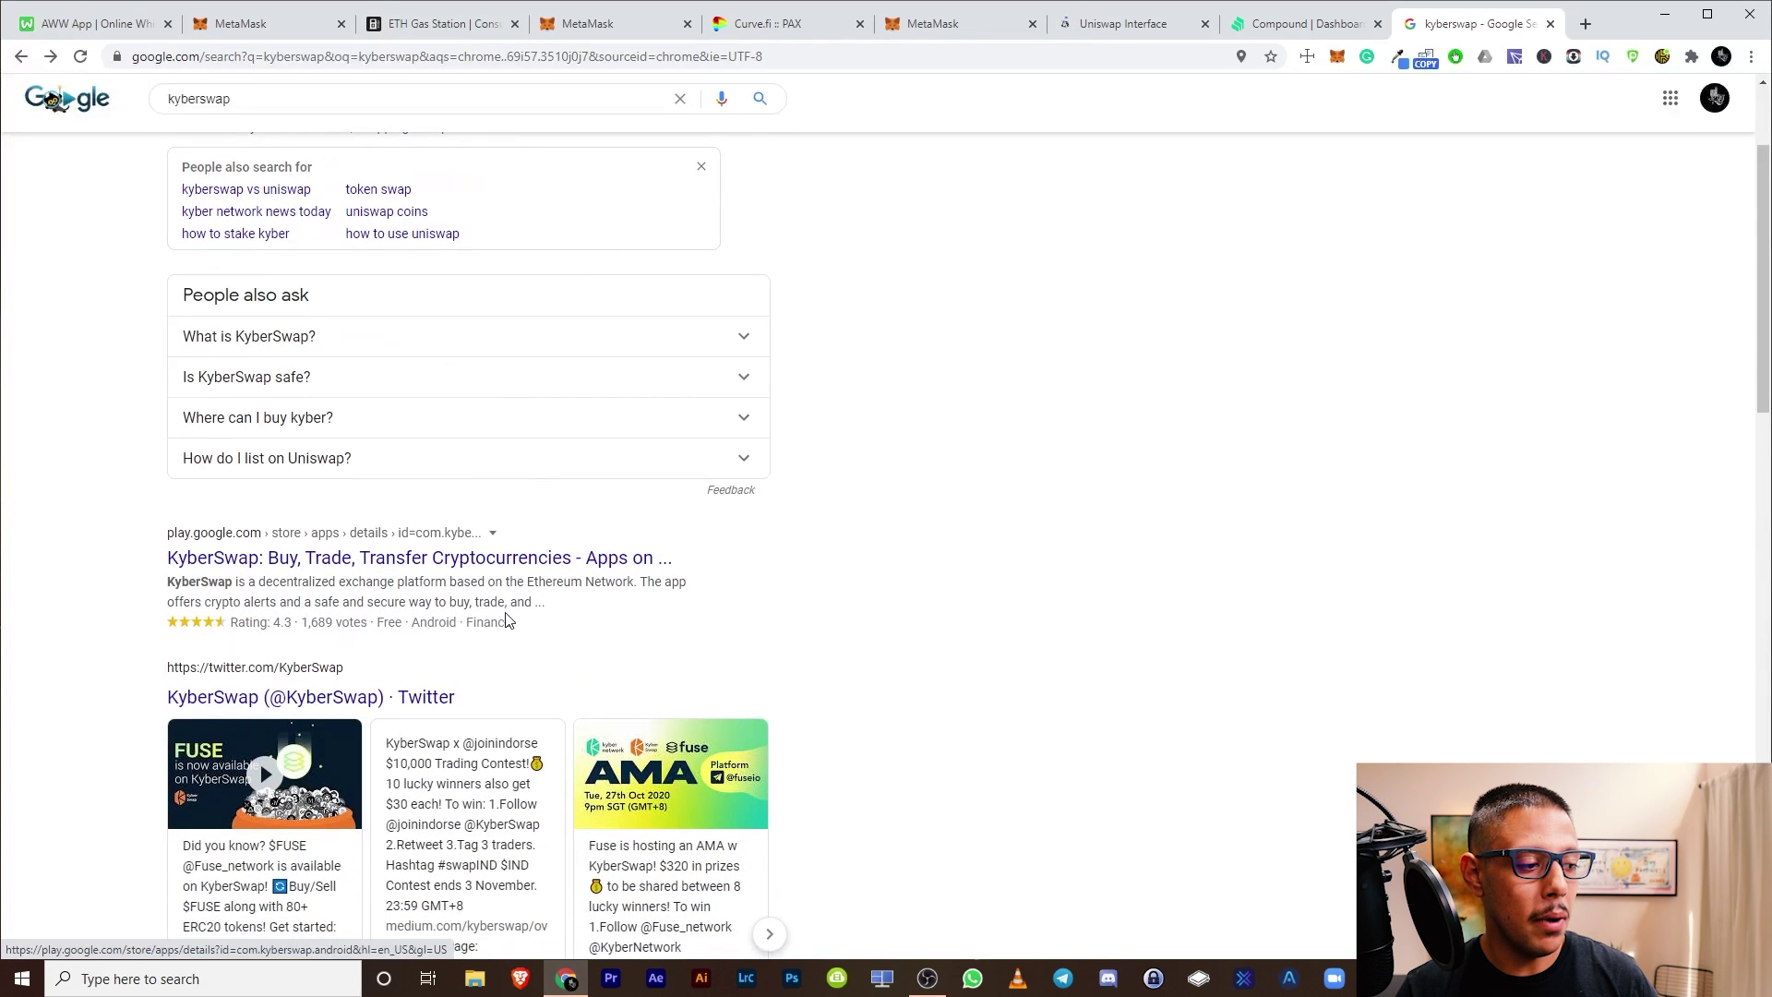
pyautogui.click(394, 266)
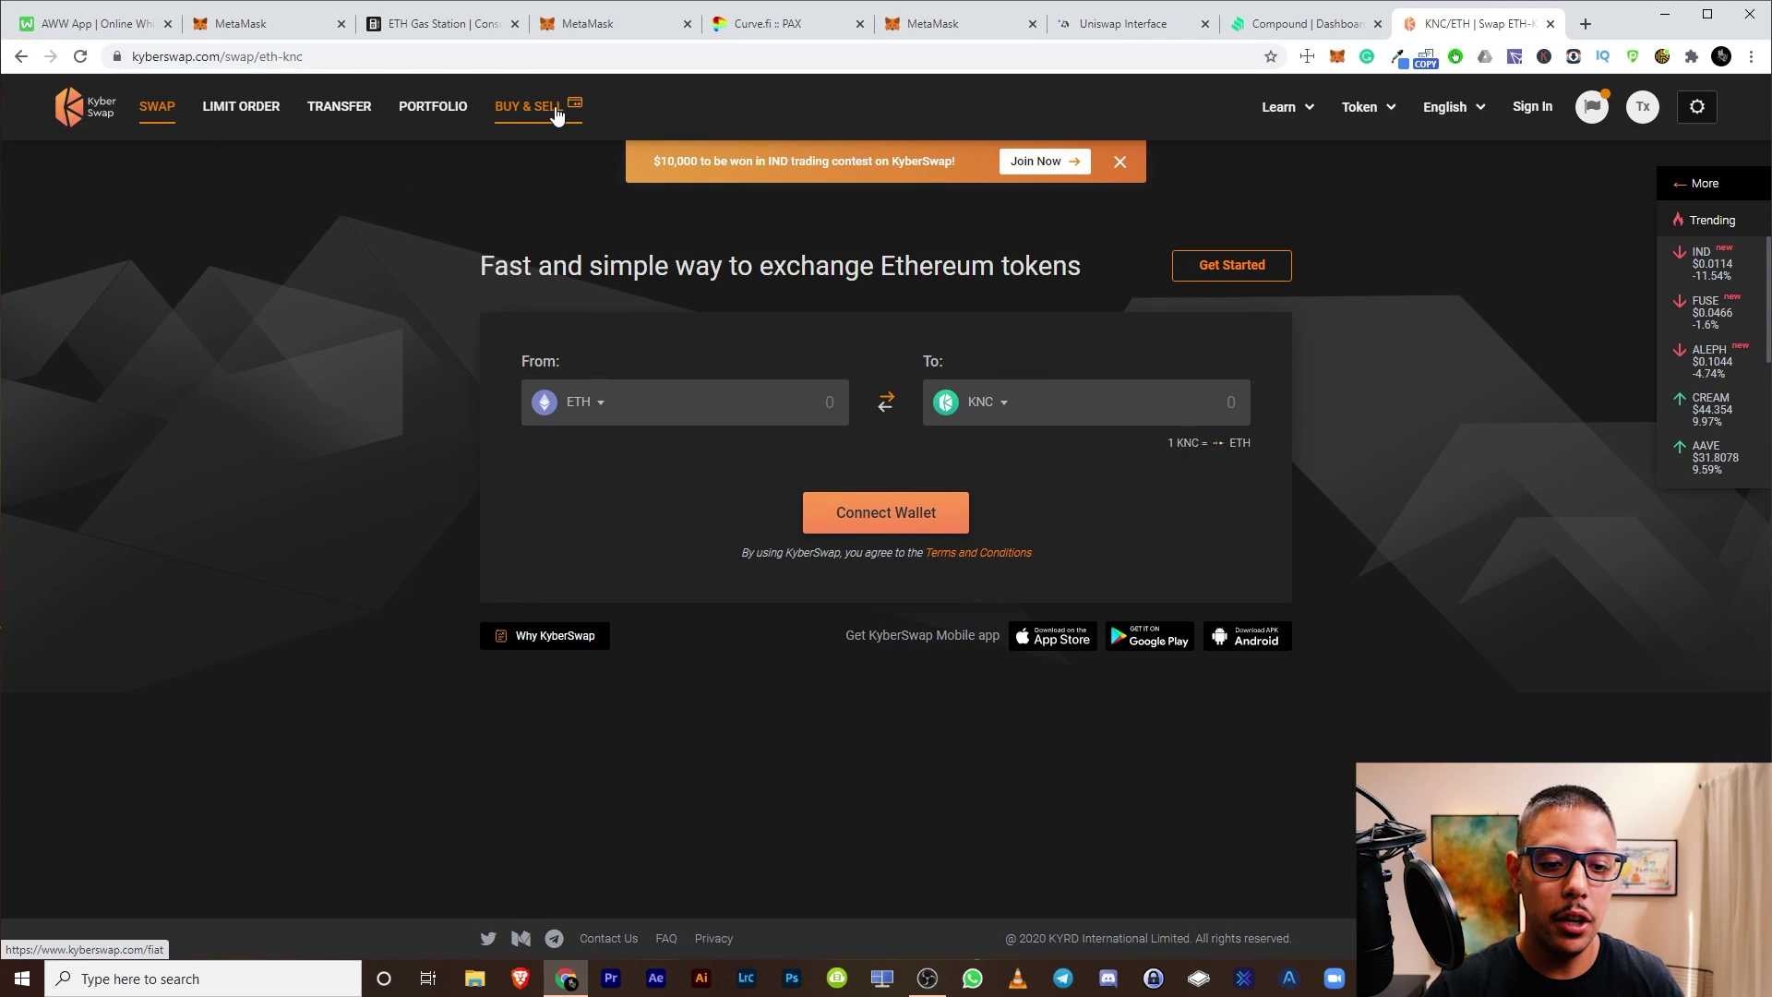
# Step: Connect MetaMask Account 1 to KyberSwap and fill a 25% swap of 0.22398 ETH for about 108.16 KNC
pyautogui.click(921, 514)
pyautogui.click(594, 543)
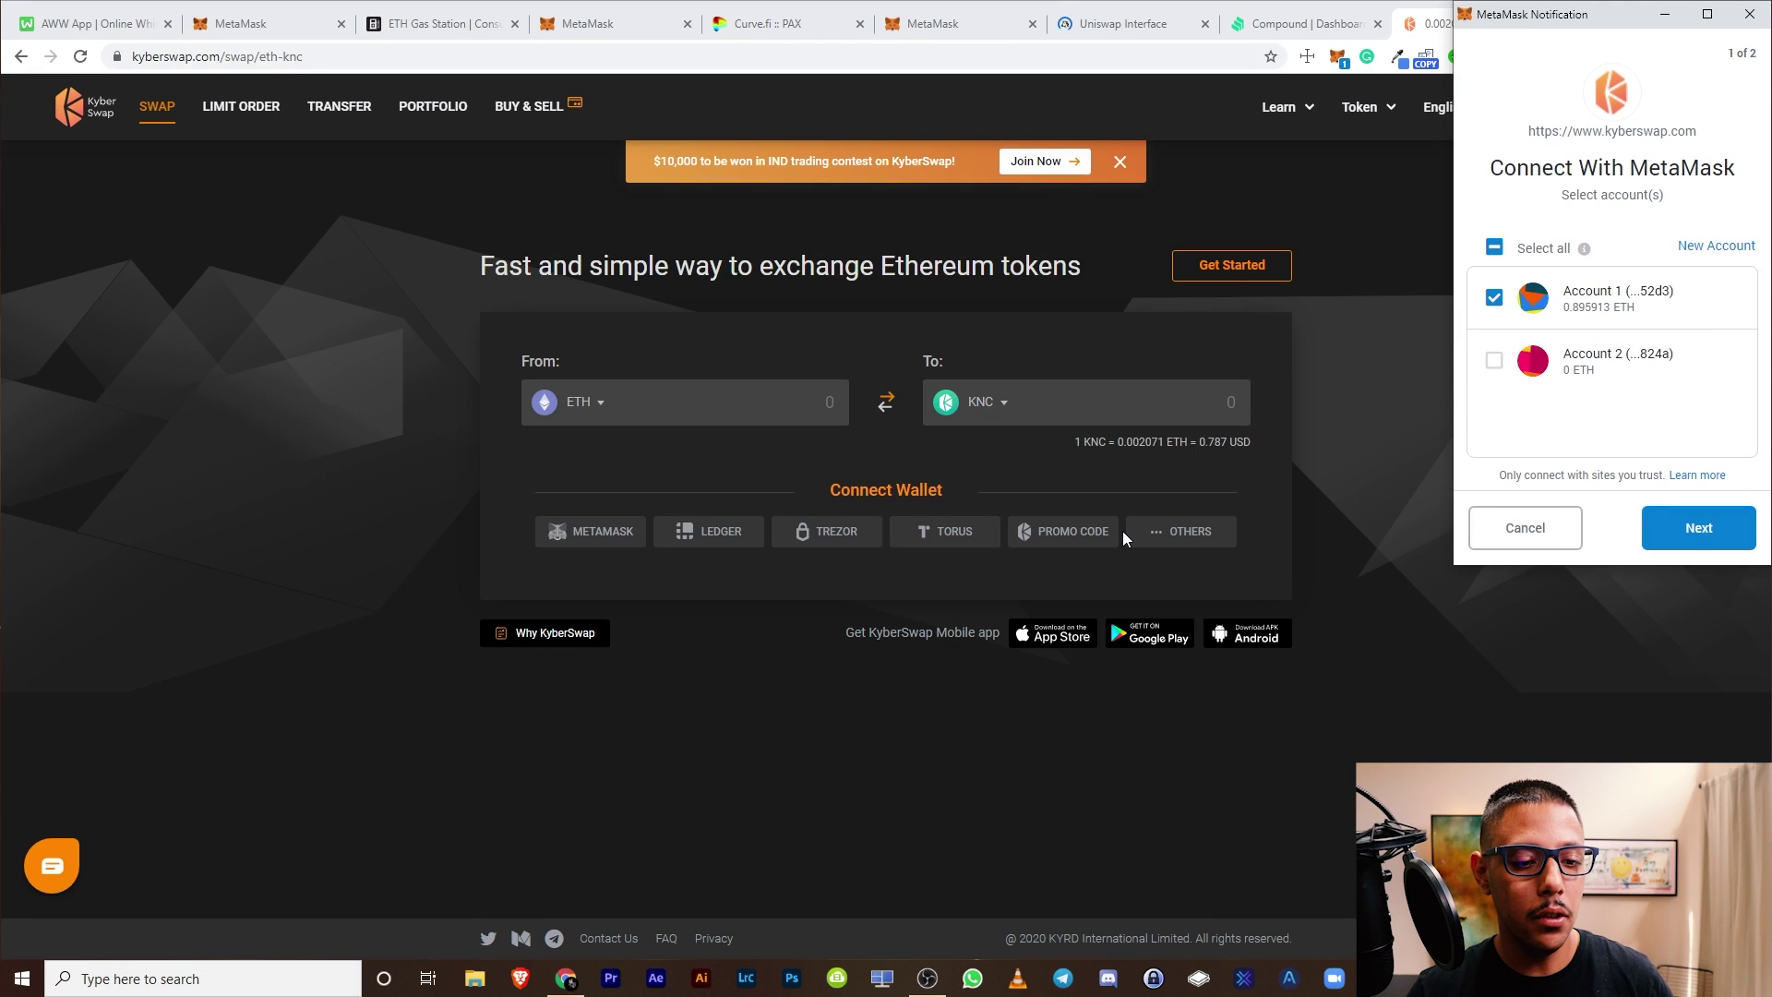
pyautogui.click(1702, 530)
pyautogui.click(1708, 534)
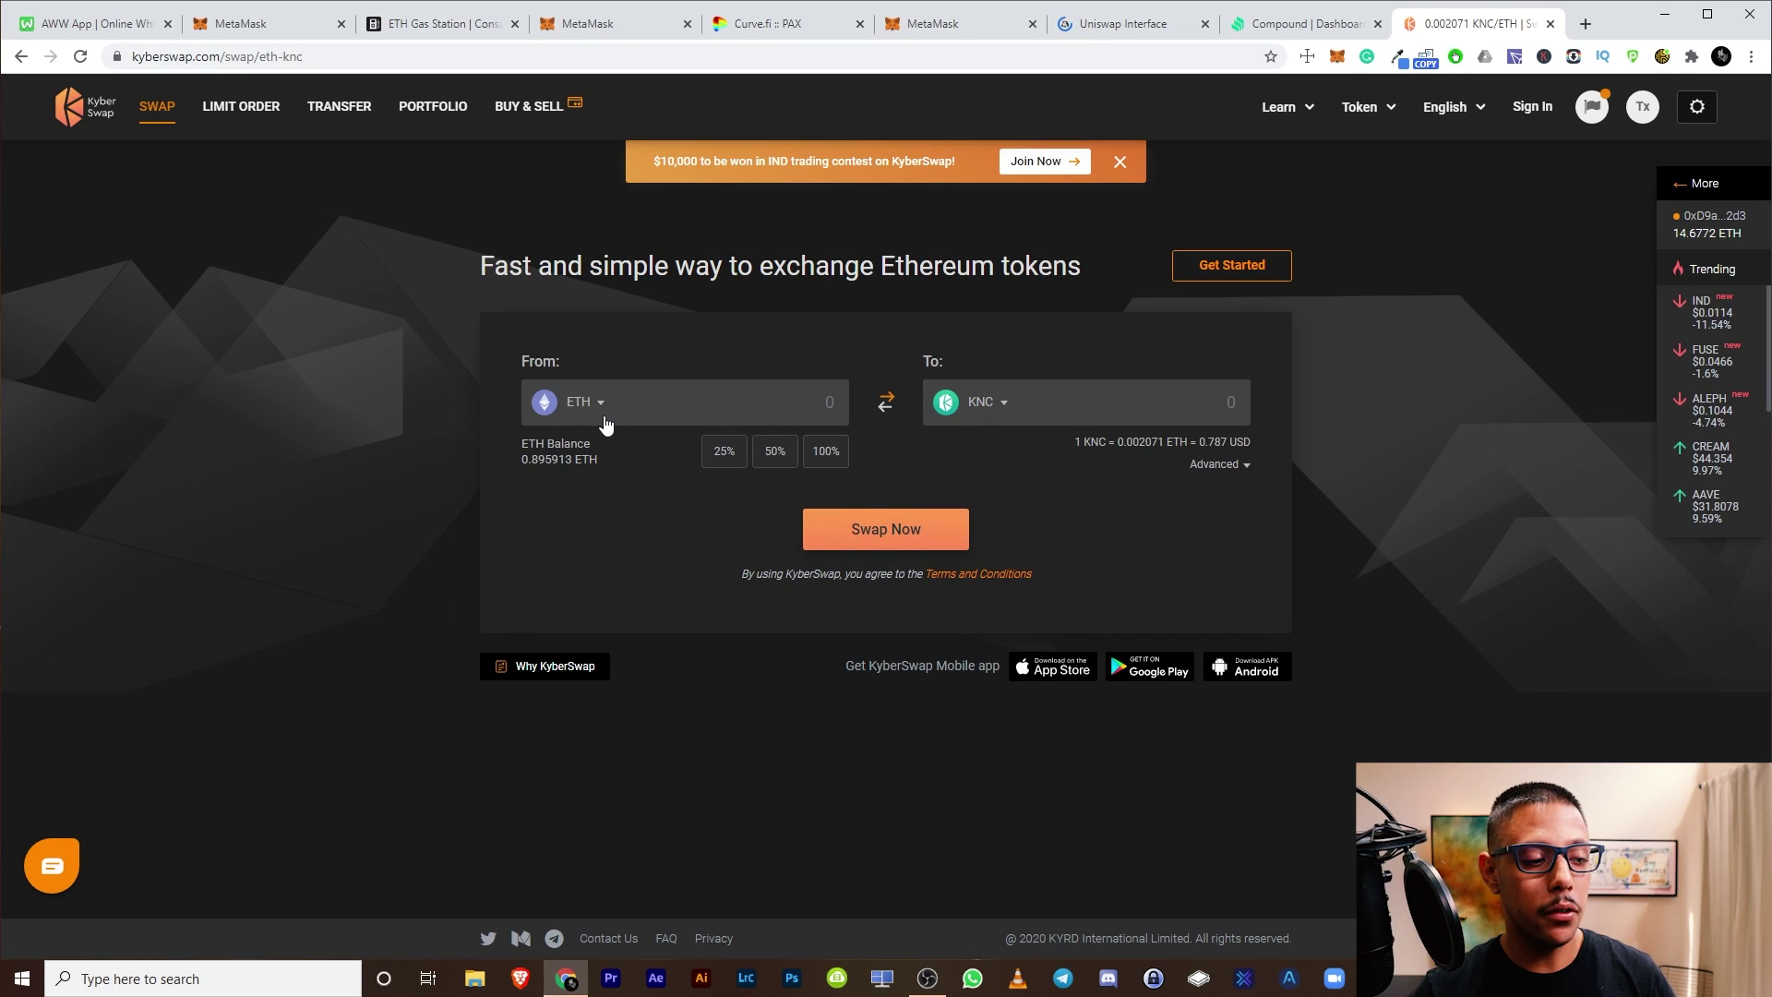
pyautogui.click(716, 456)
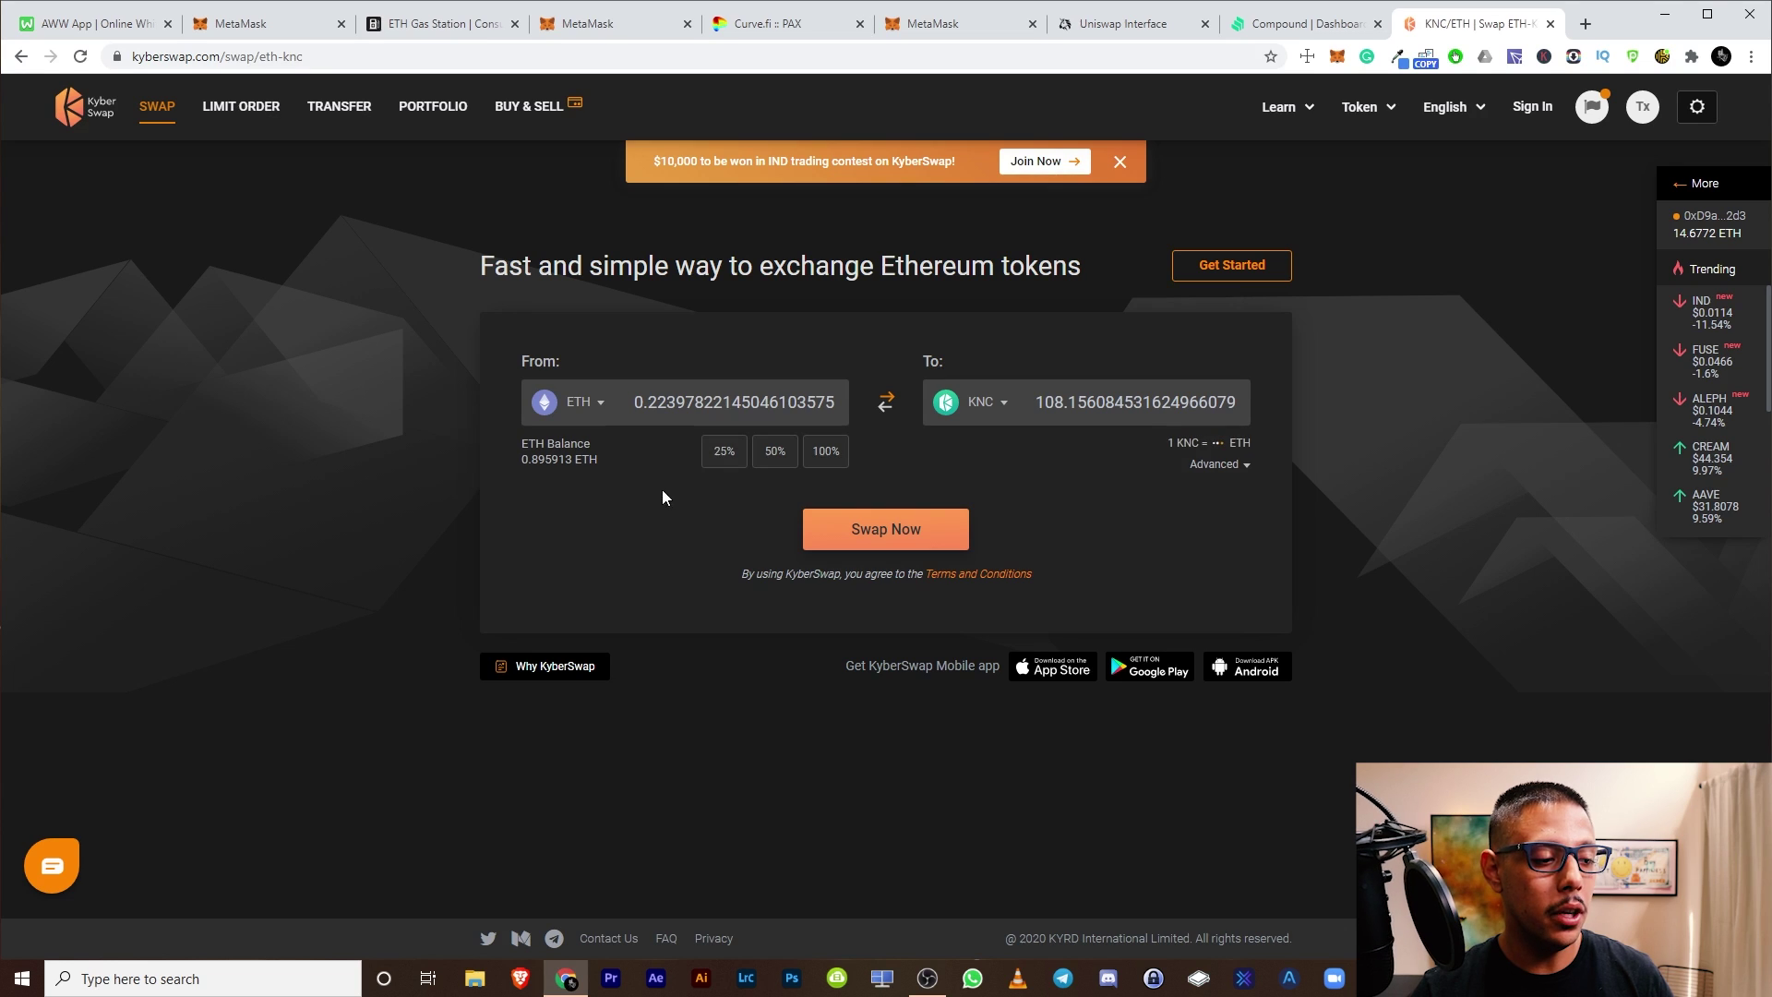
# Step: Send the 0.223978 ETH-to-KNC swap to MetaMask at 40 gwei, then refresh ETH Gas Station showing 29 gwei standard
pyautogui.click(918, 530)
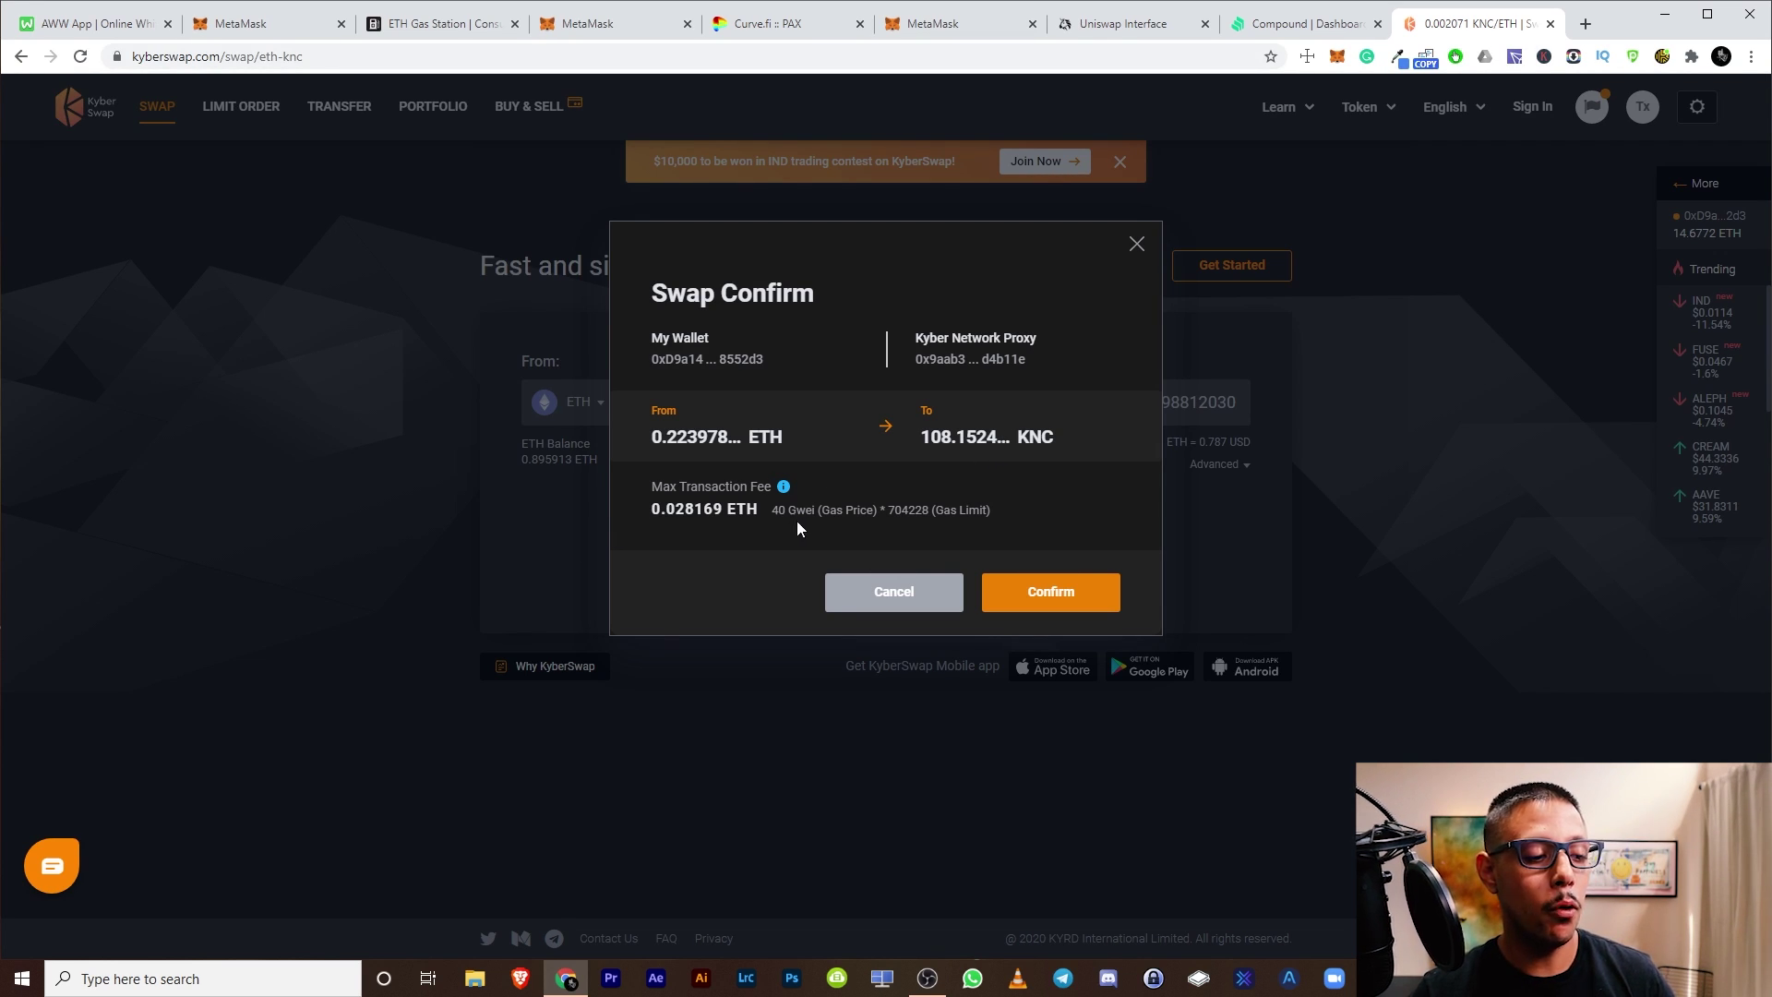
pyautogui.click(1060, 595)
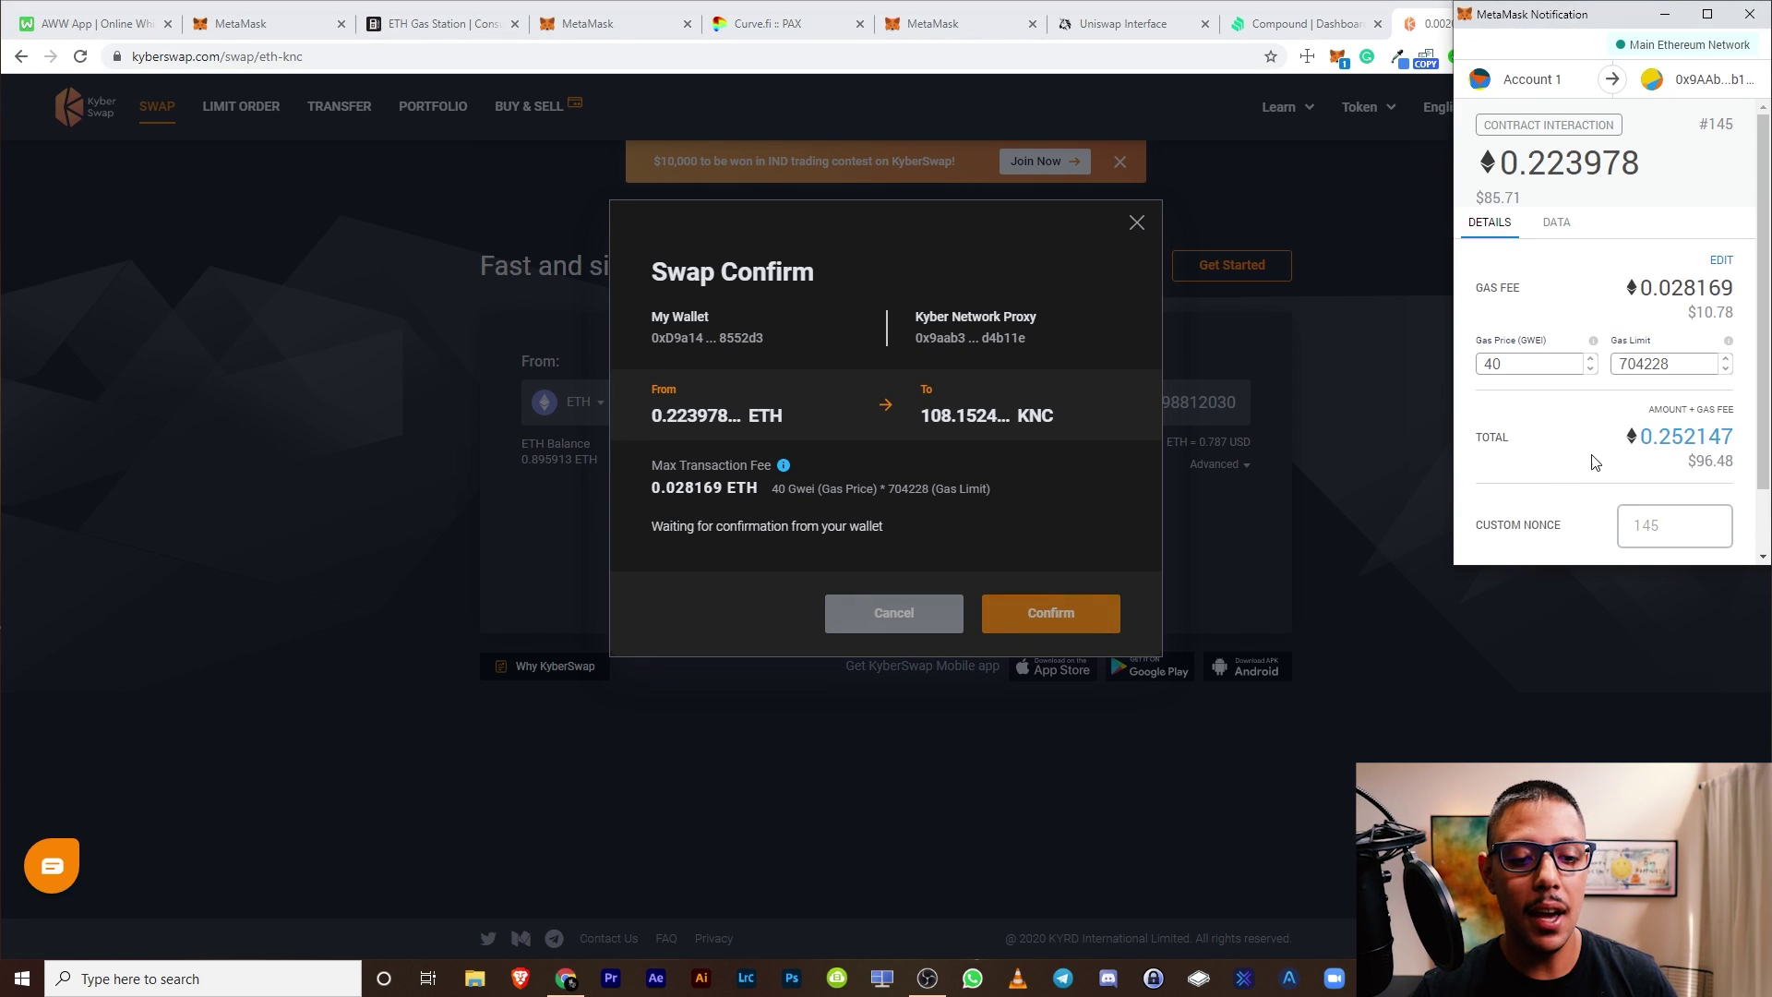
pyautogui.scroll(-2, 1650, 490)
pyautogui.scroll(2, 1569, 397)
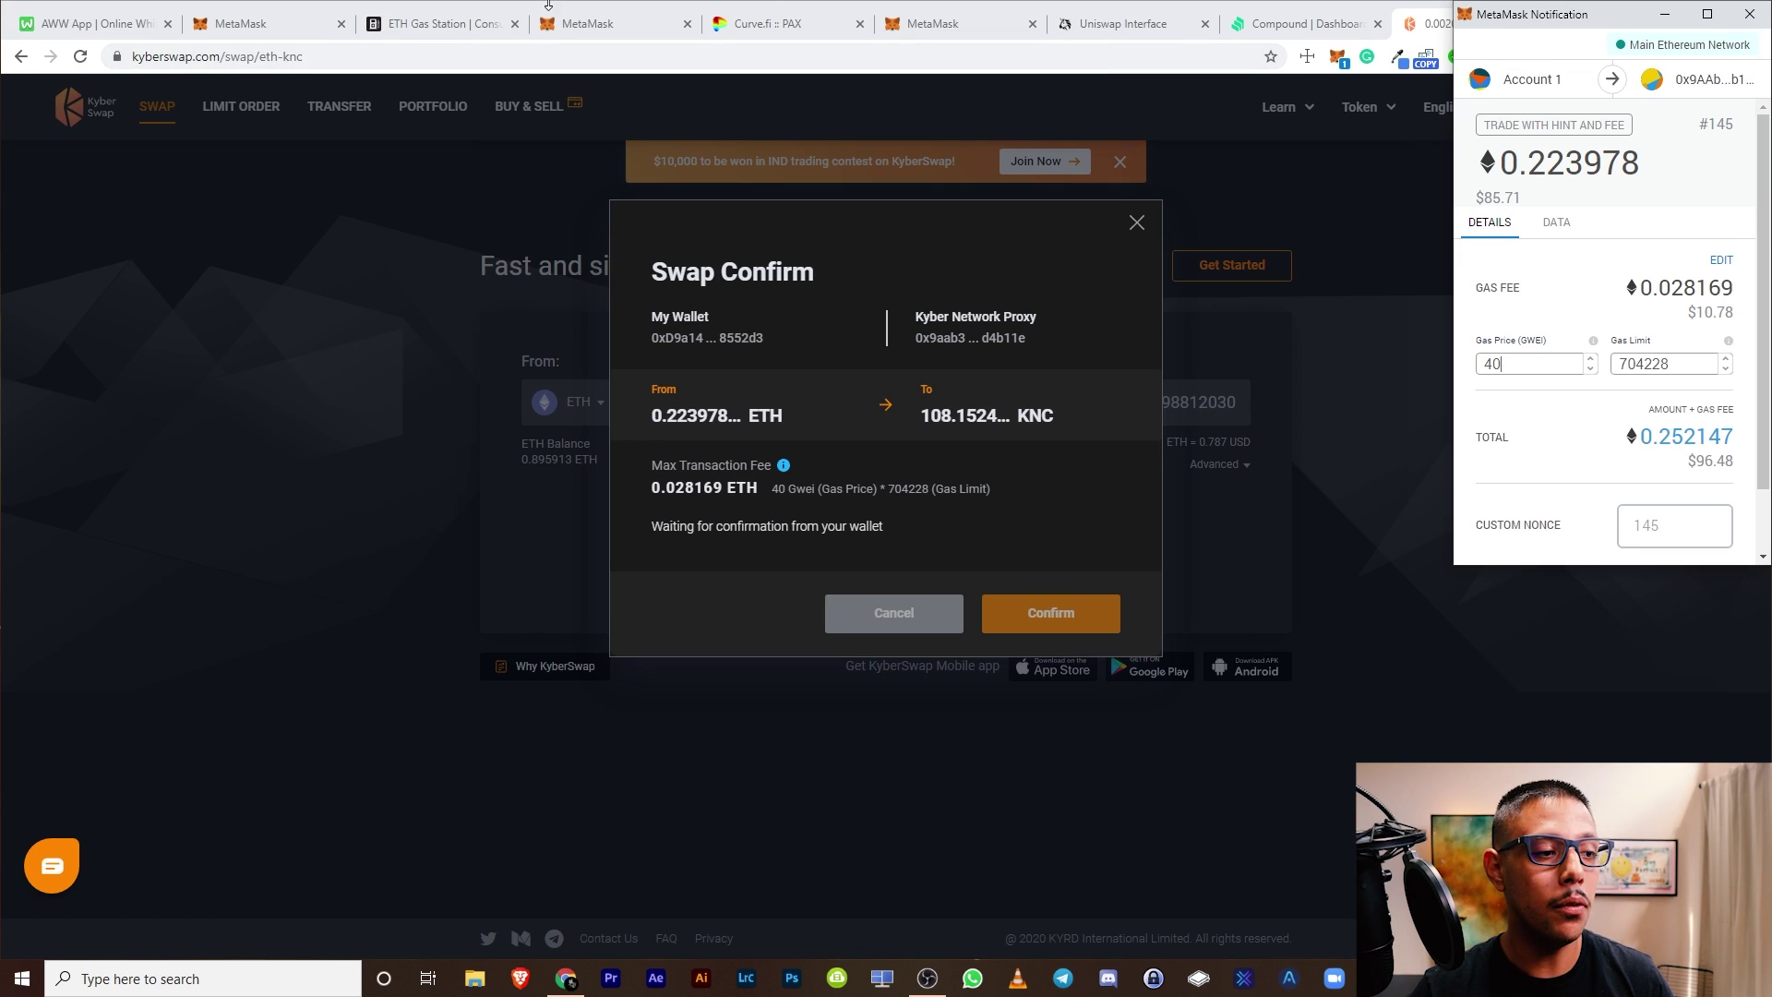
pyautogui.click(443, 23)
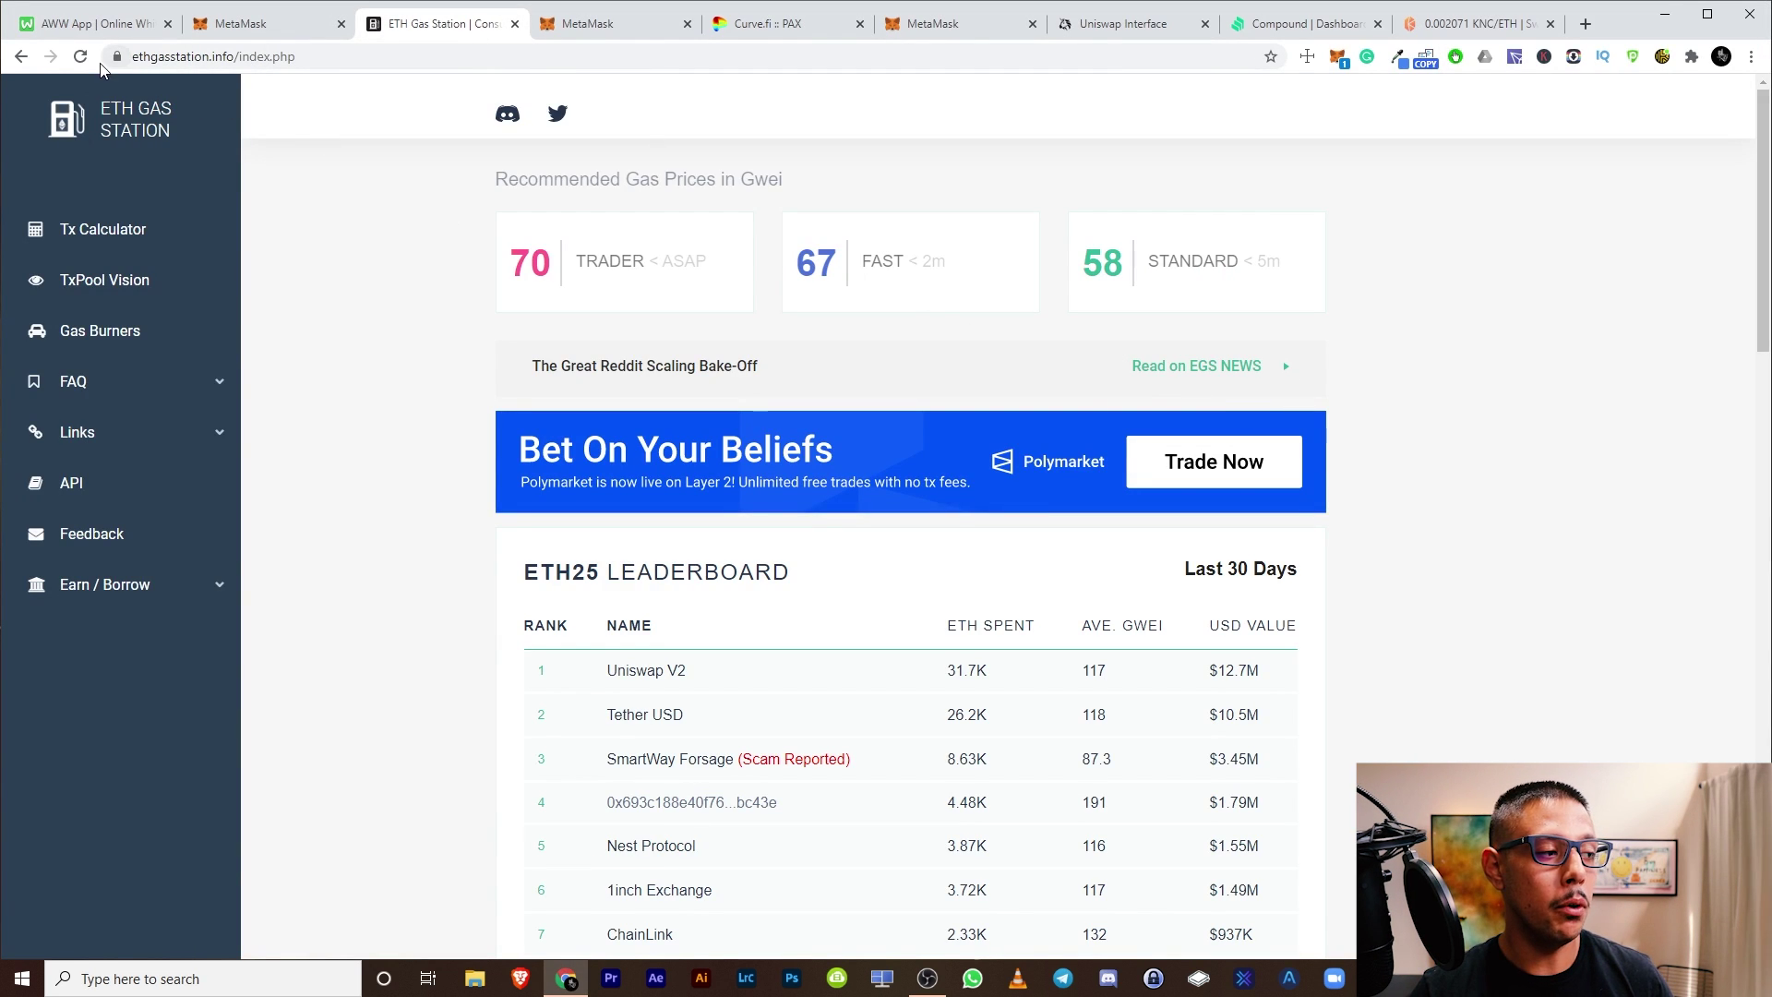
pyautogui.click(81, 56)
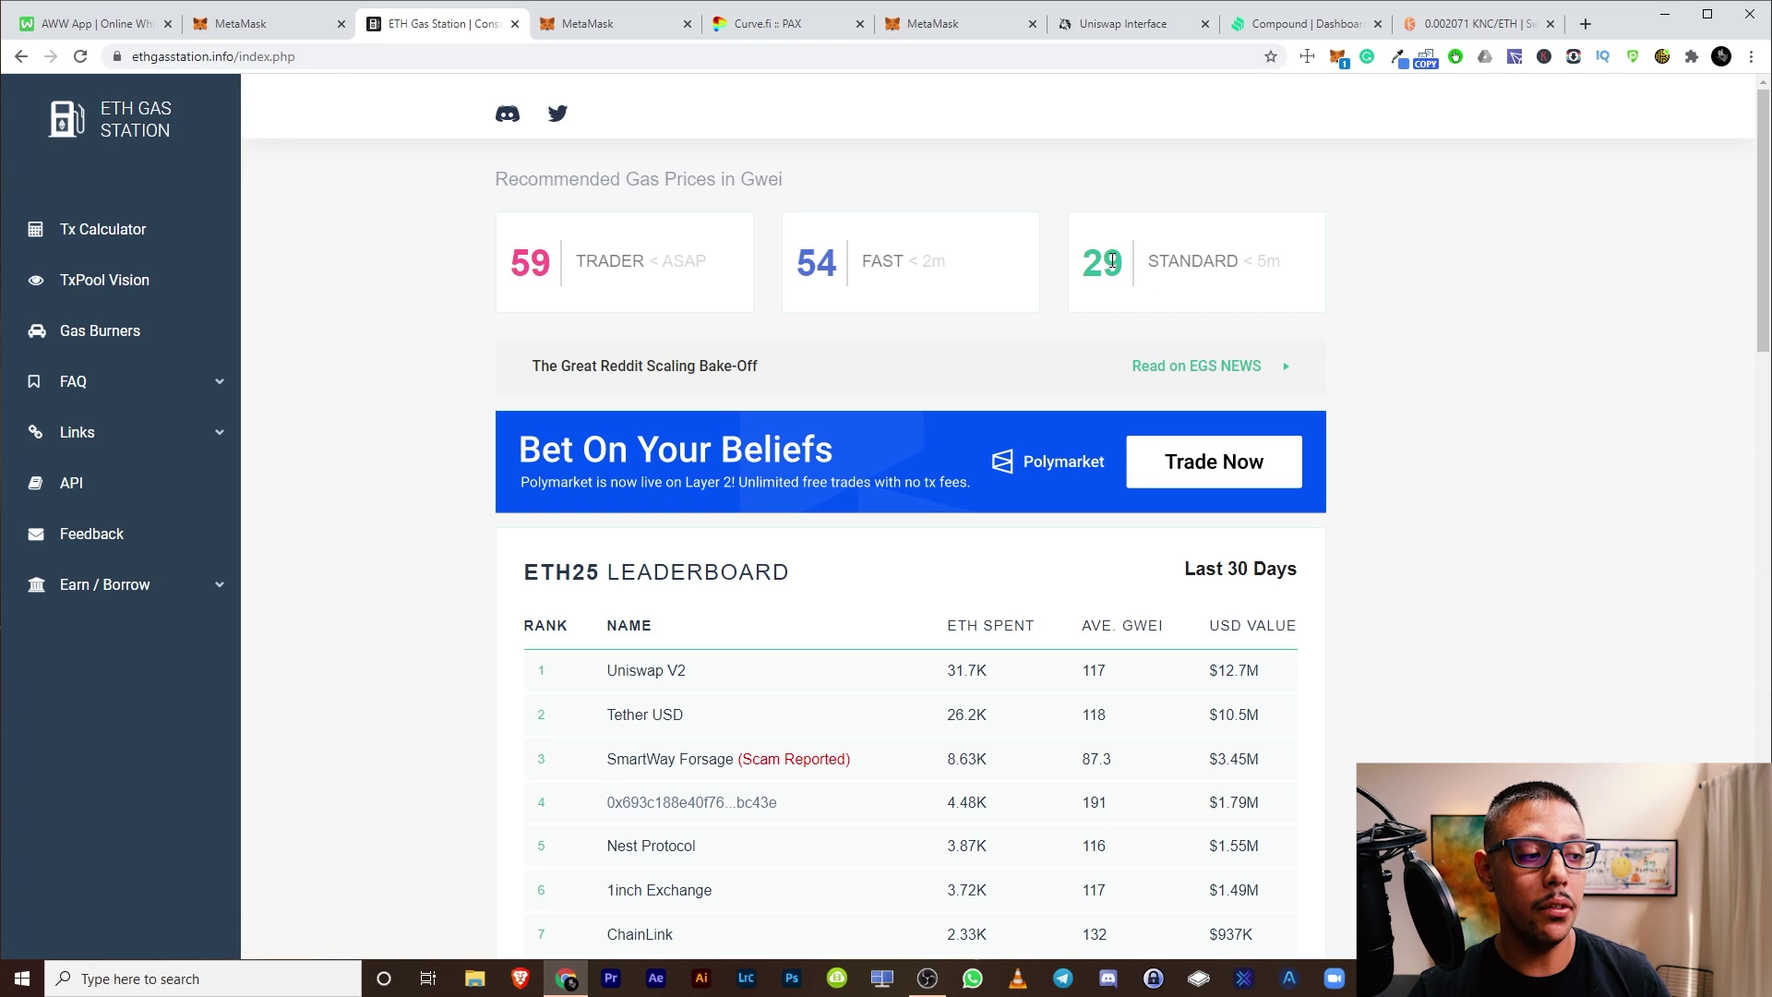
# Step: Change the pending swap's gas price to 29 gwei, making the fee 0.020423 ETH and total 0.244401 ETH
pyautogui.click(1456, 28)
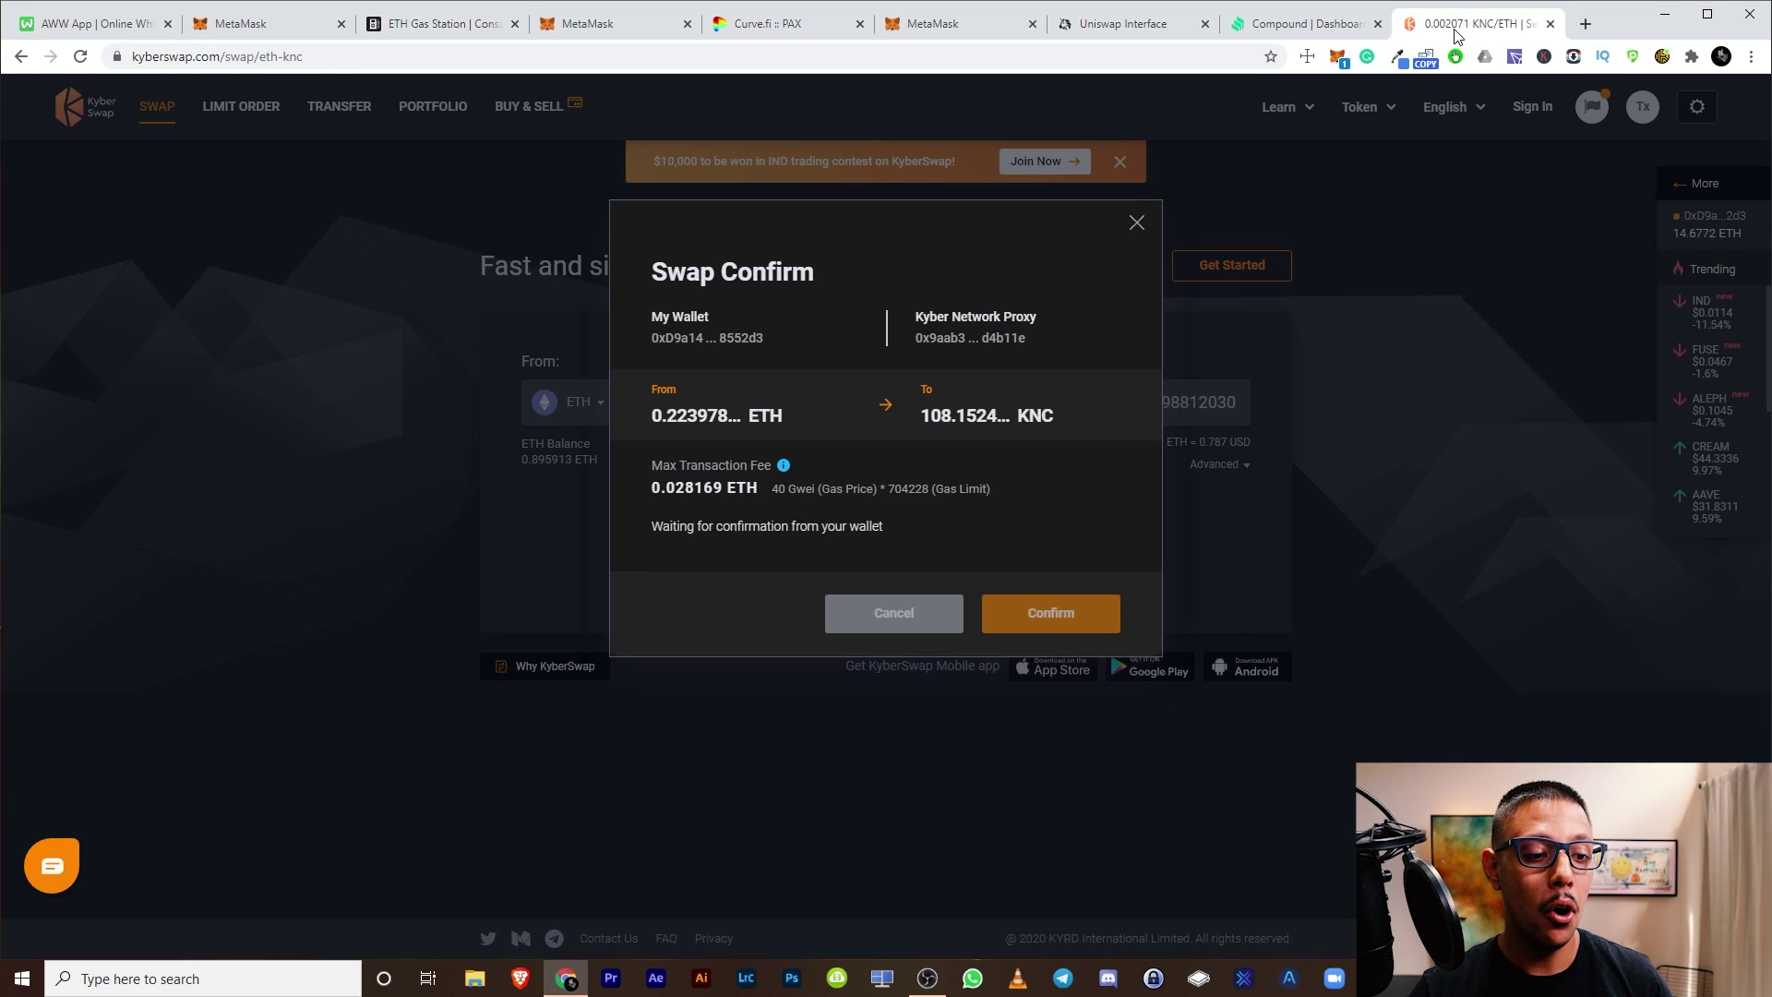
pyautogui.click(1337, 57)
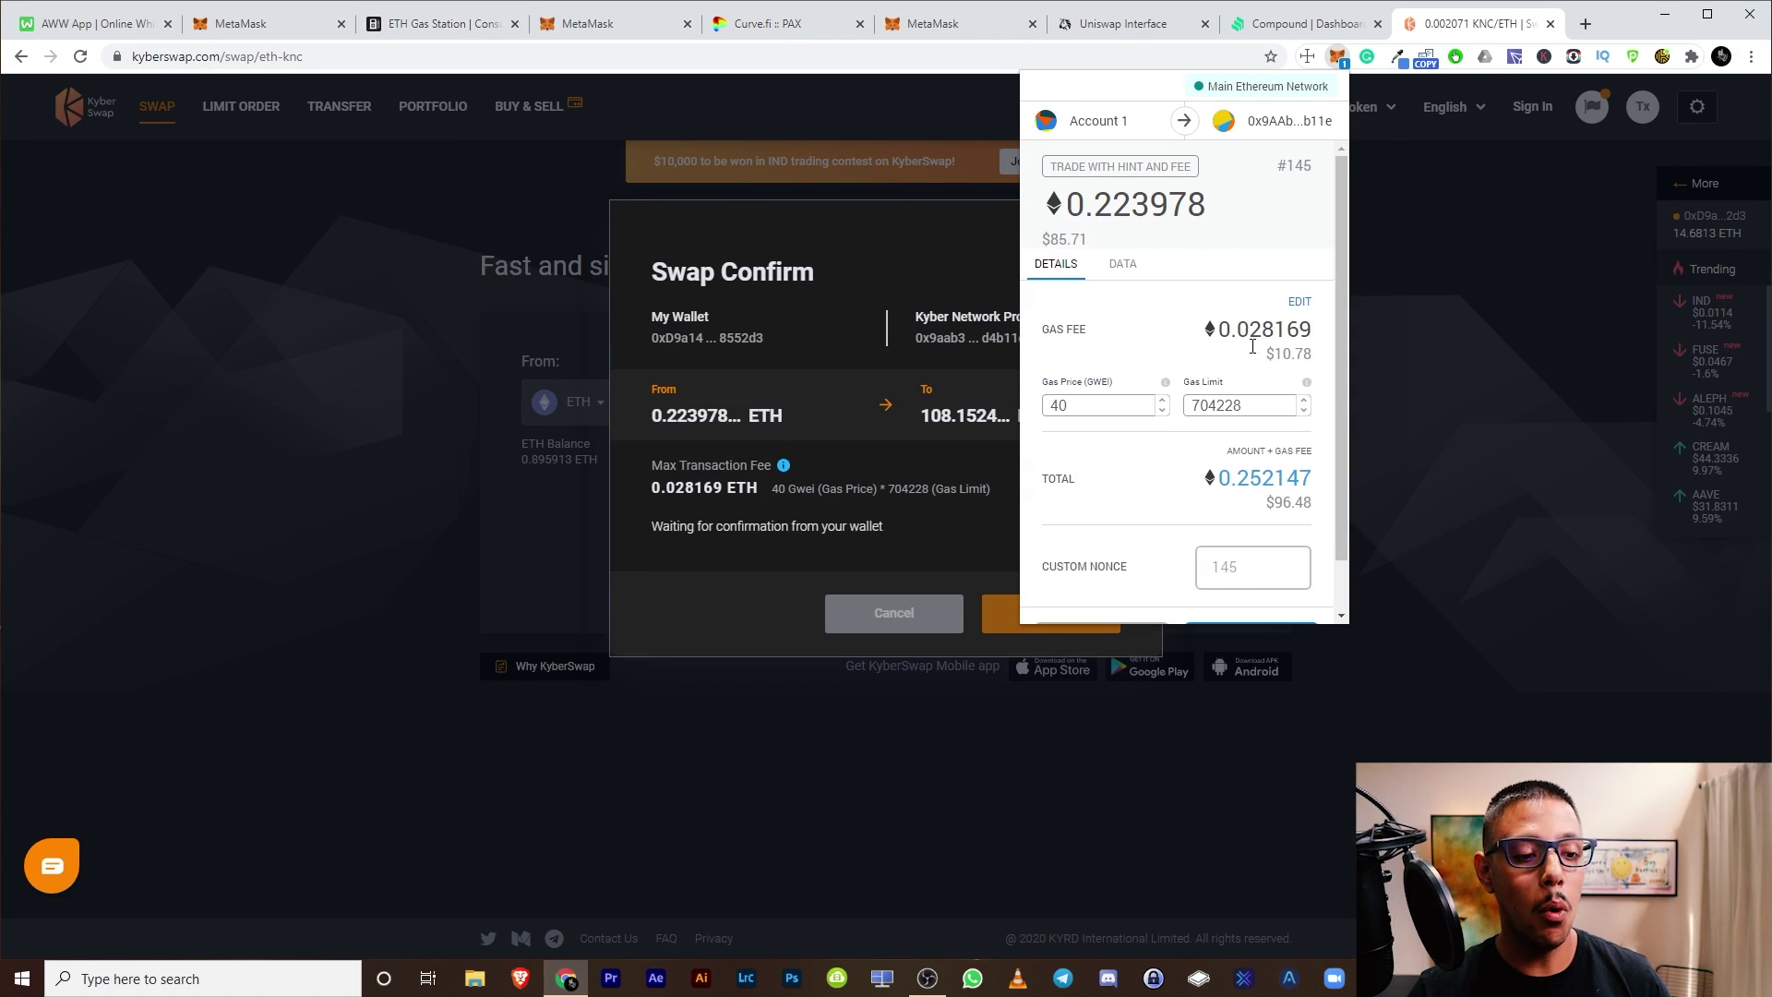
pyautogui.scroll(-1, 1257, 352)
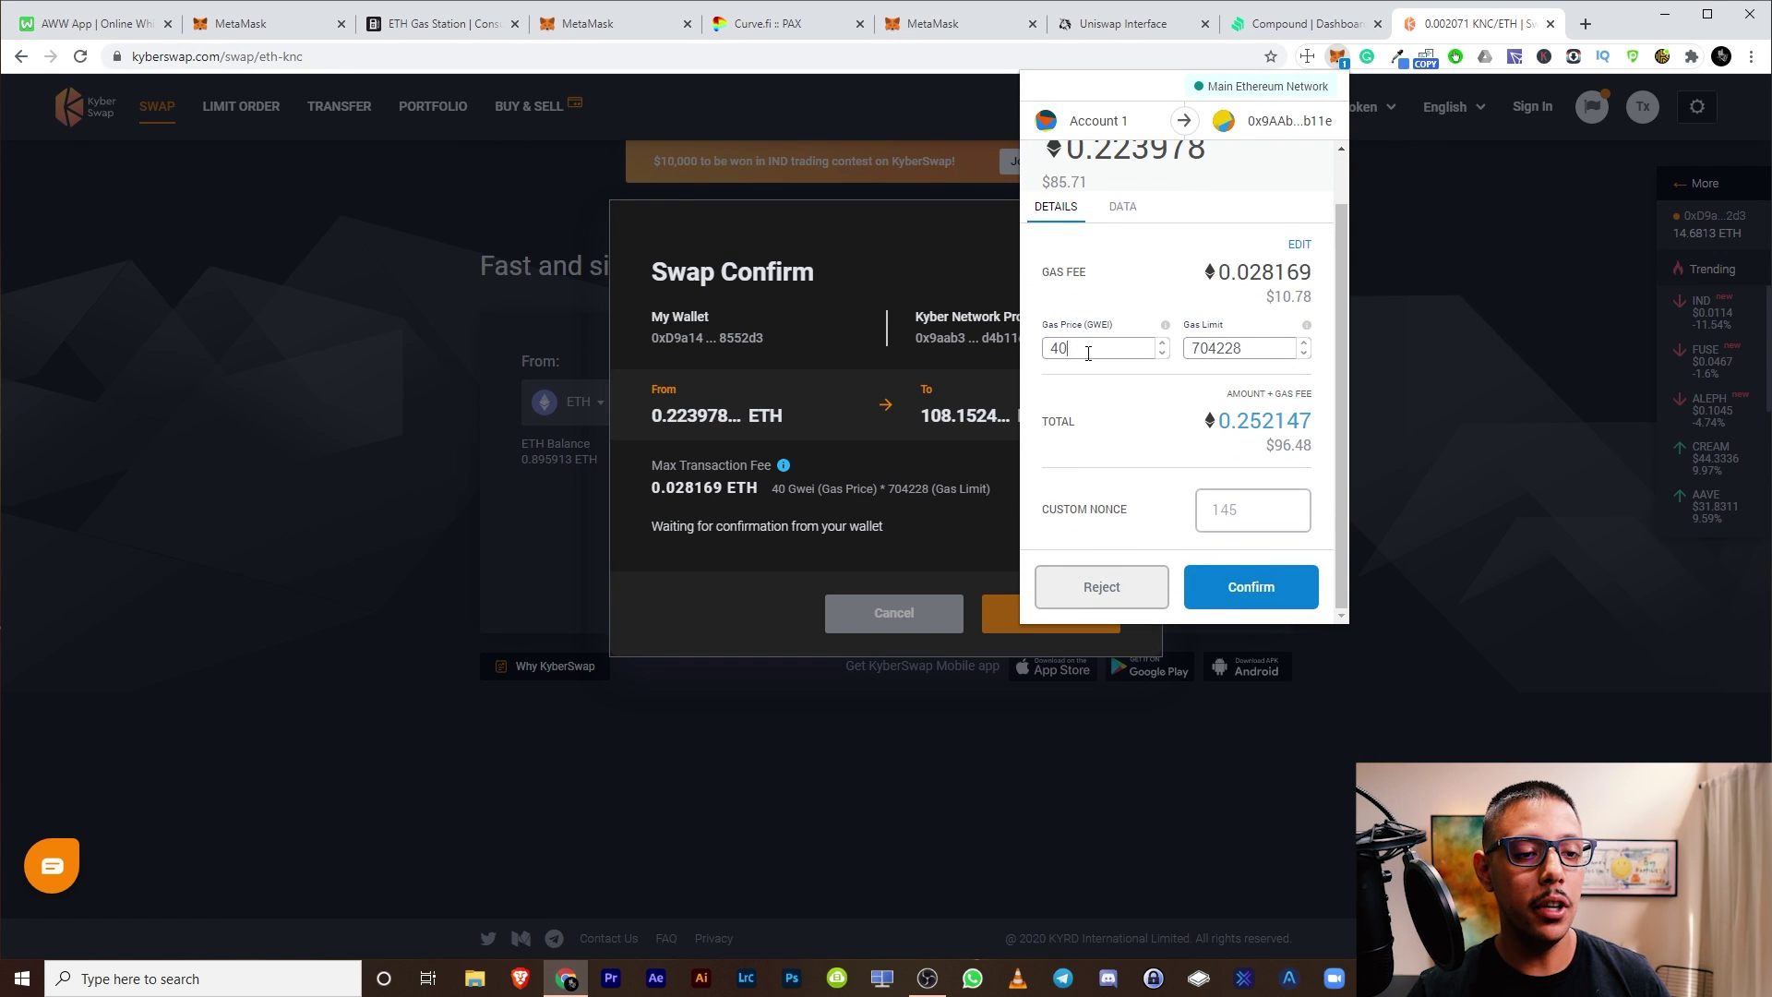
pyautogui.click(587, 26)
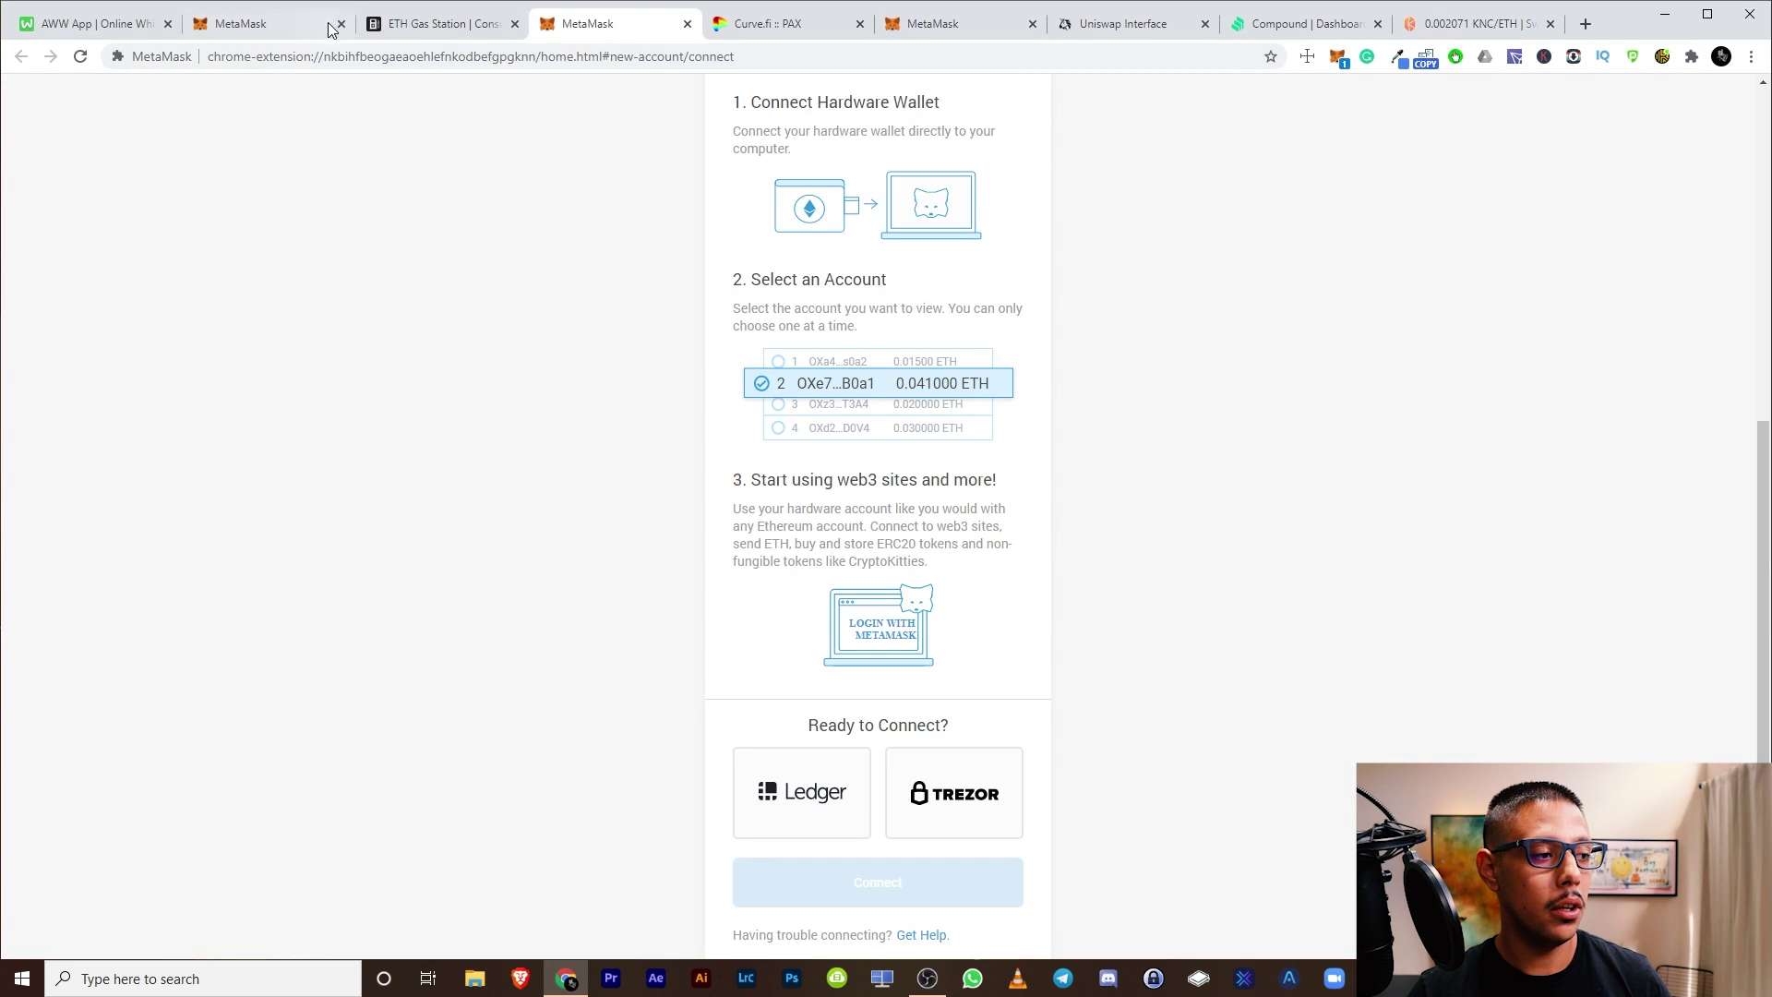
pyautogui.click(424, 30)
pyautogui.hotkey('ctrl', '9')
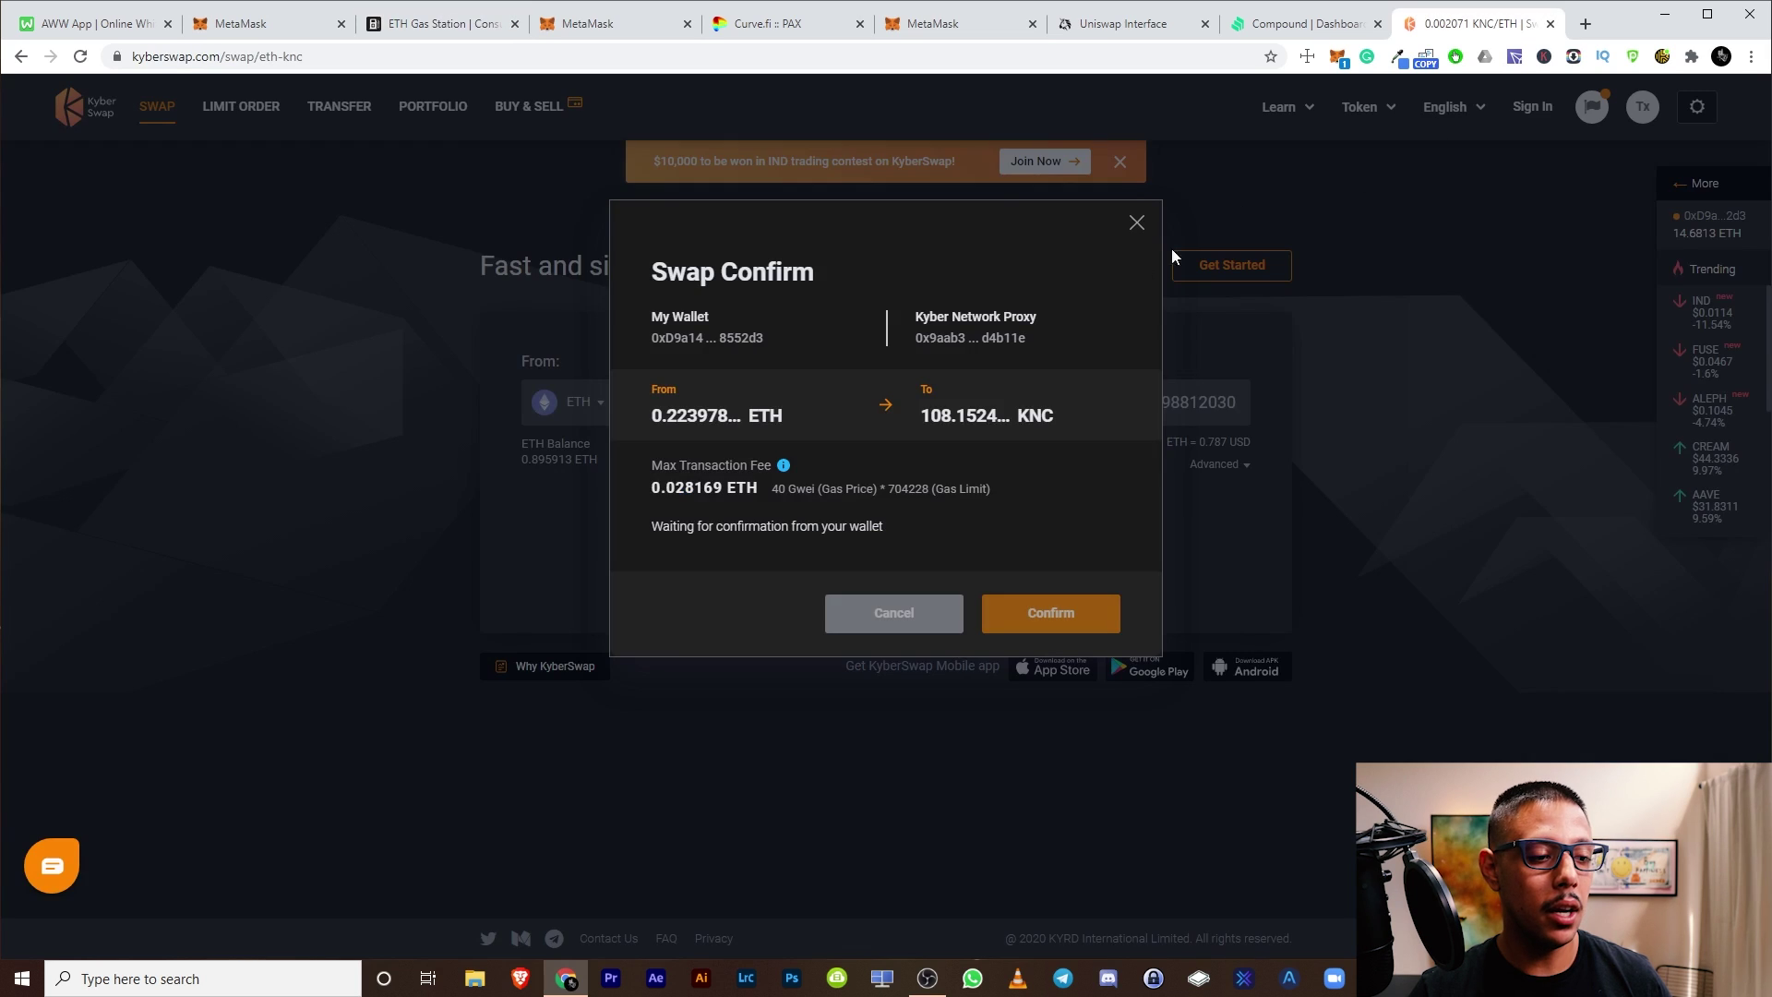
pyautogui.click(1337, 58)
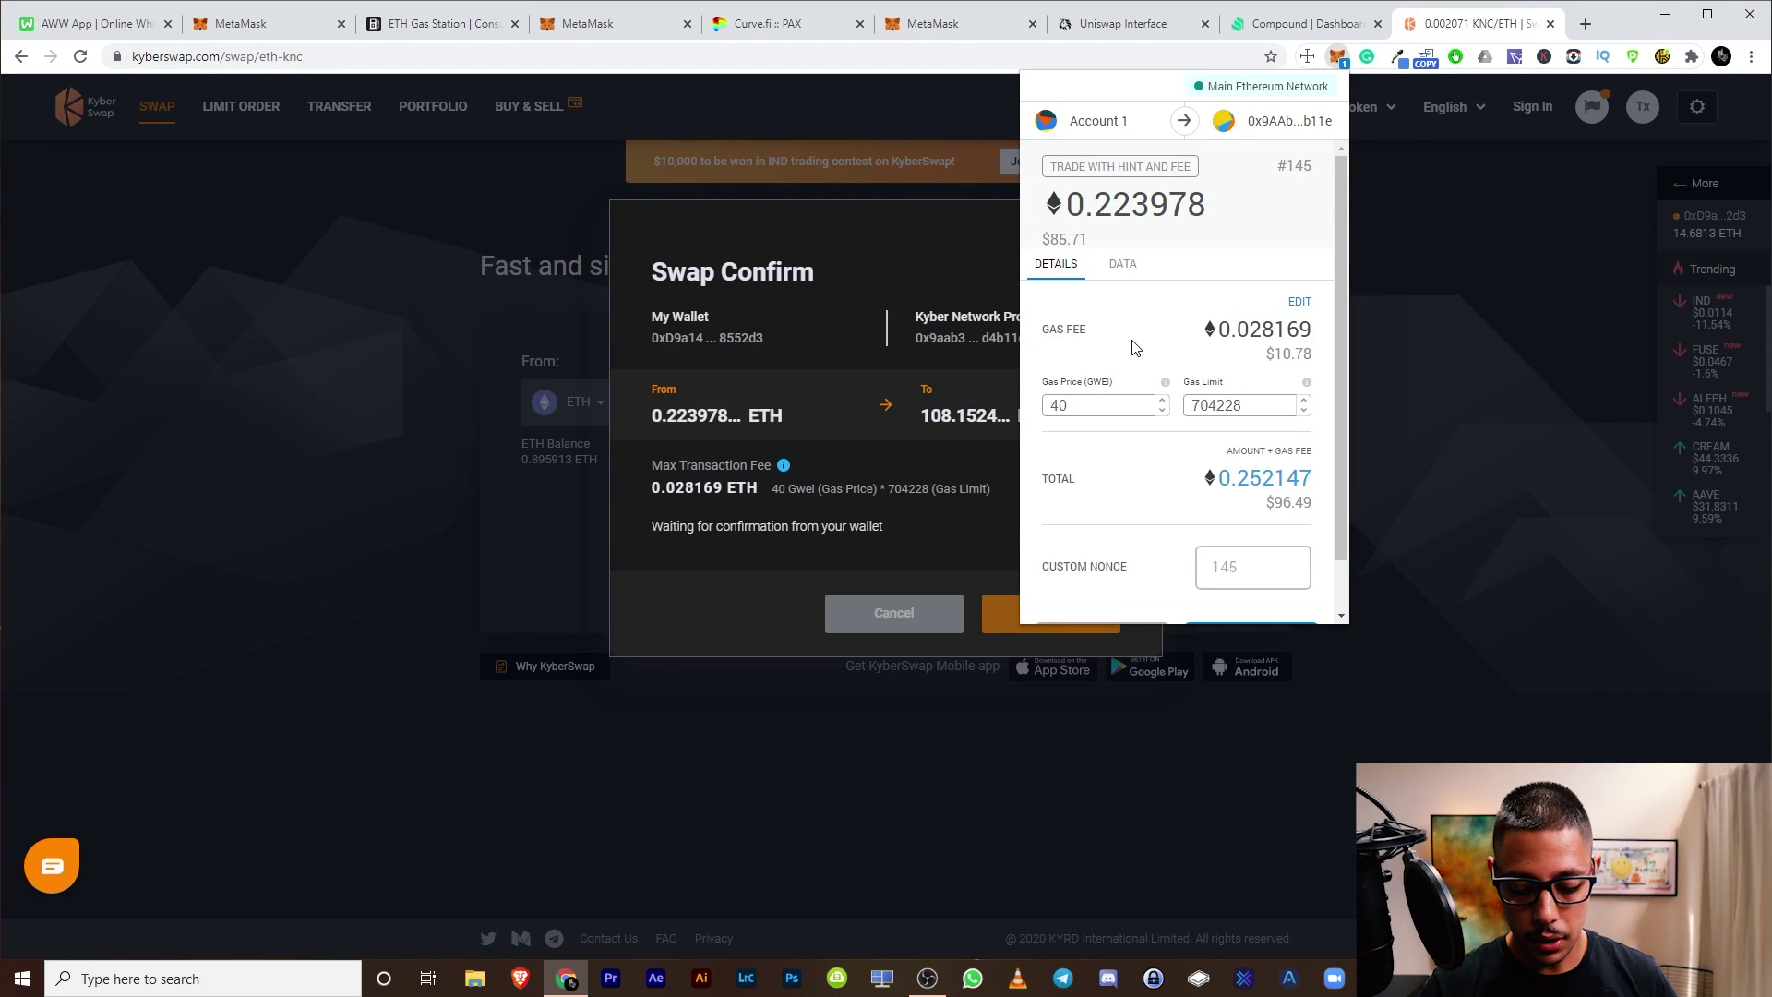
pyautogui.press('BackSpace')
pyautogui.press('BackSpace')
pyautogui.write('29')
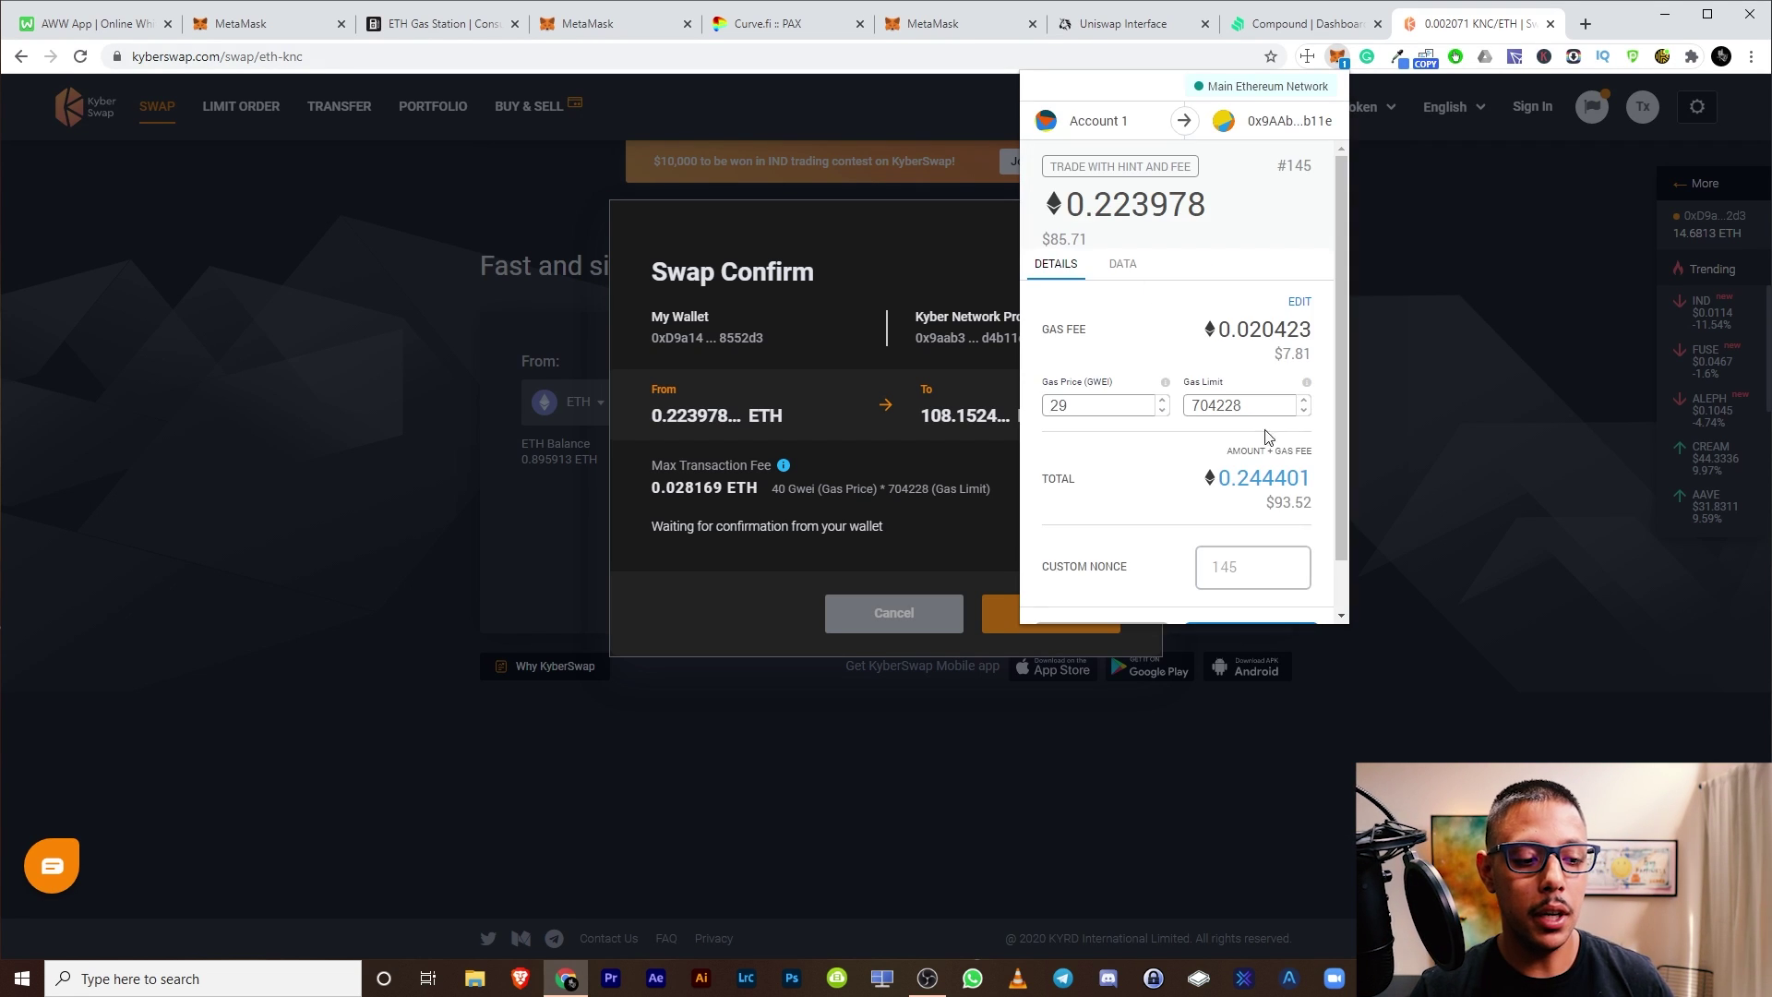
pyautogui.scroll(-1, 1279, 443)
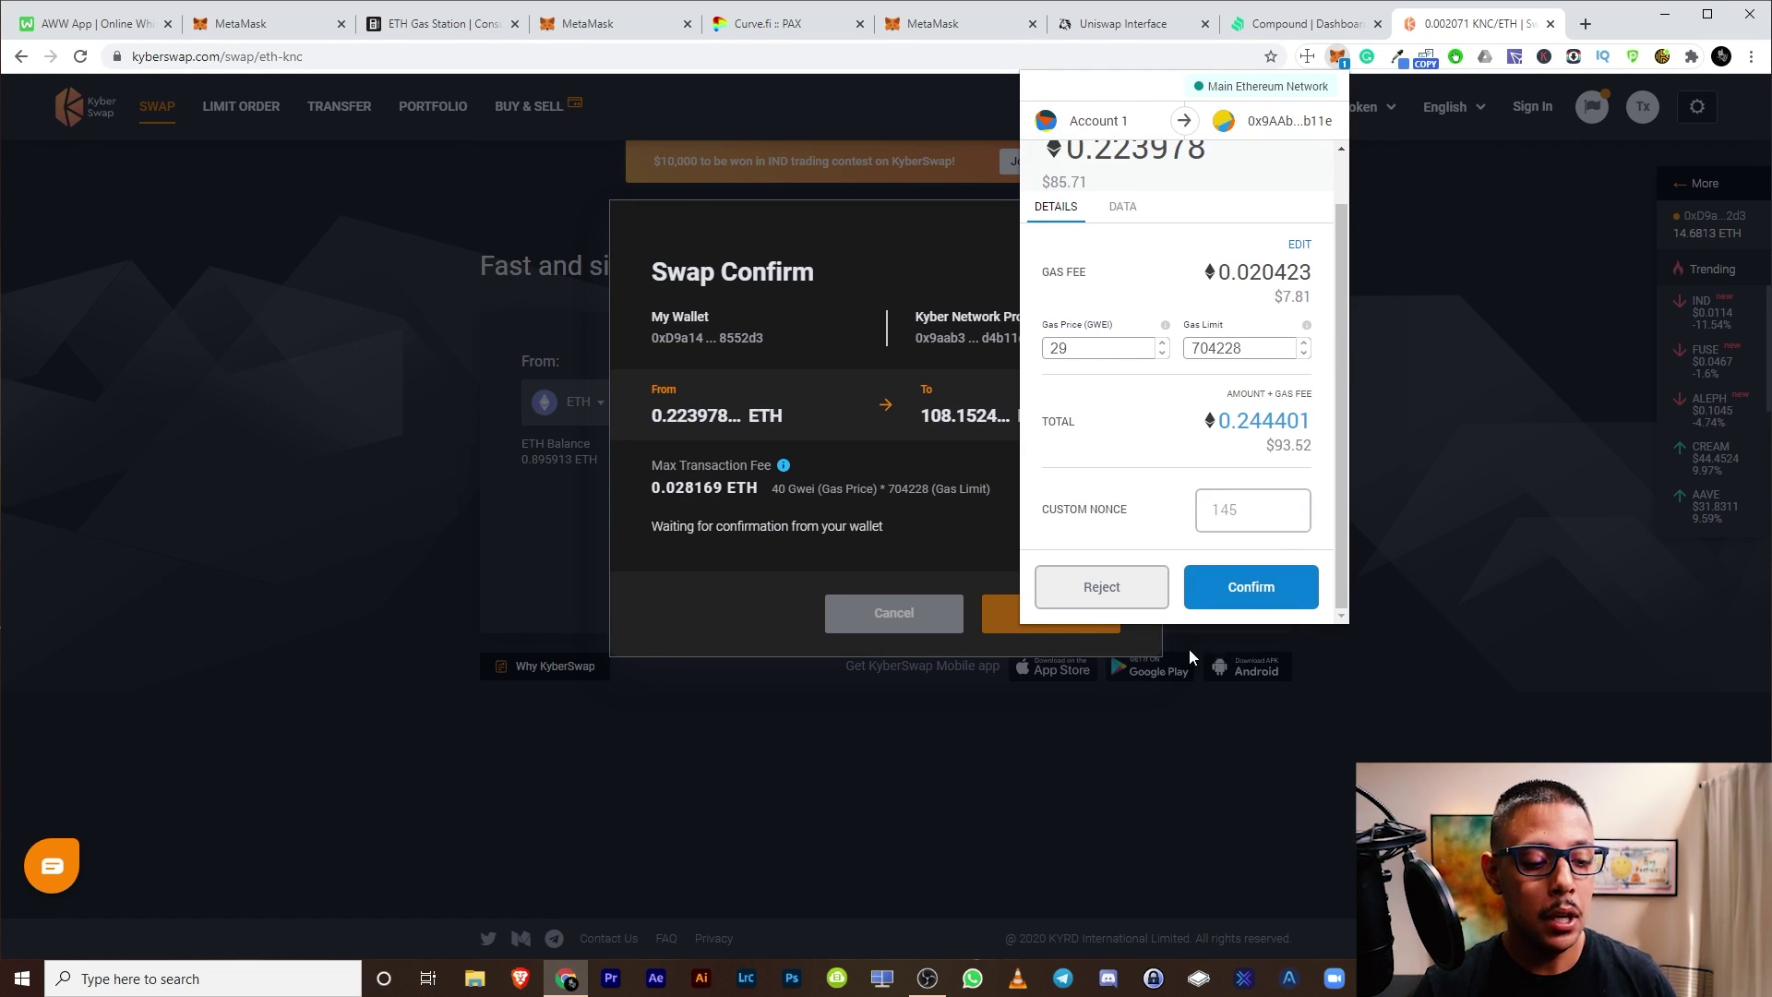
# Step: Reject the swap in MetaMask, cancel KyberSwap's Swap Confirm, and copy Account 1's address
pyautogui.click(1135, 595)
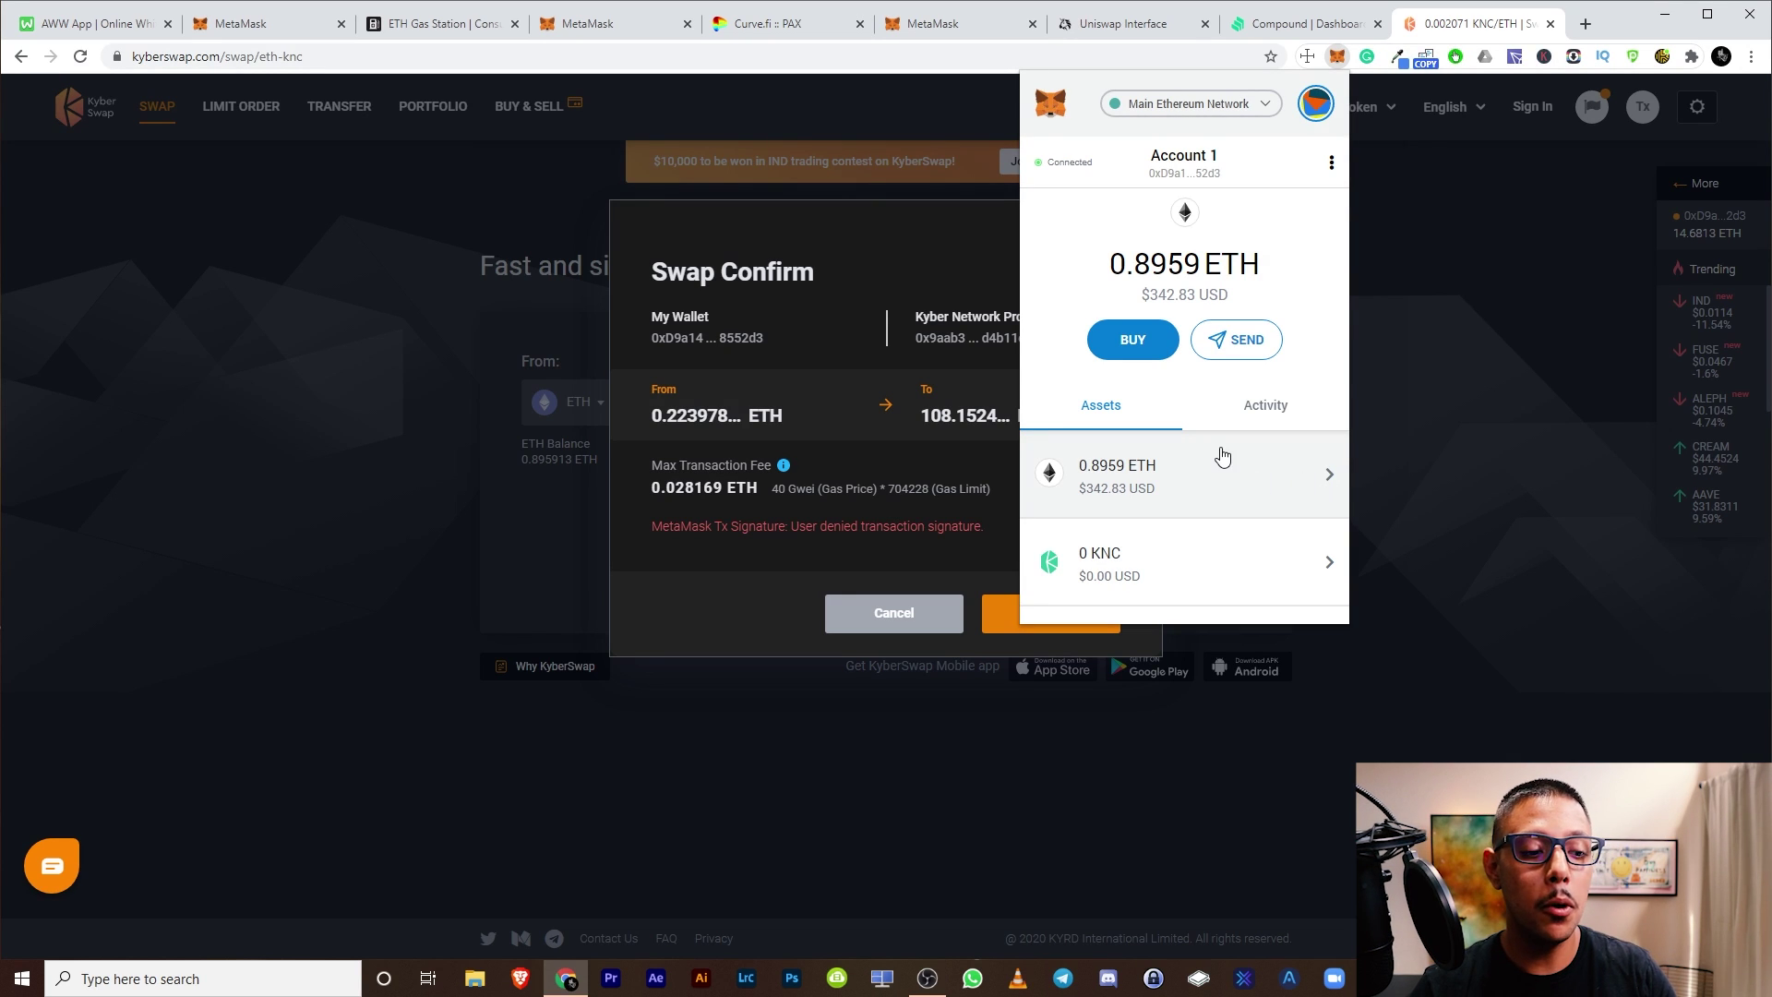
pyautogui.click(893, 616)
pyautogui.click(1337, 57)
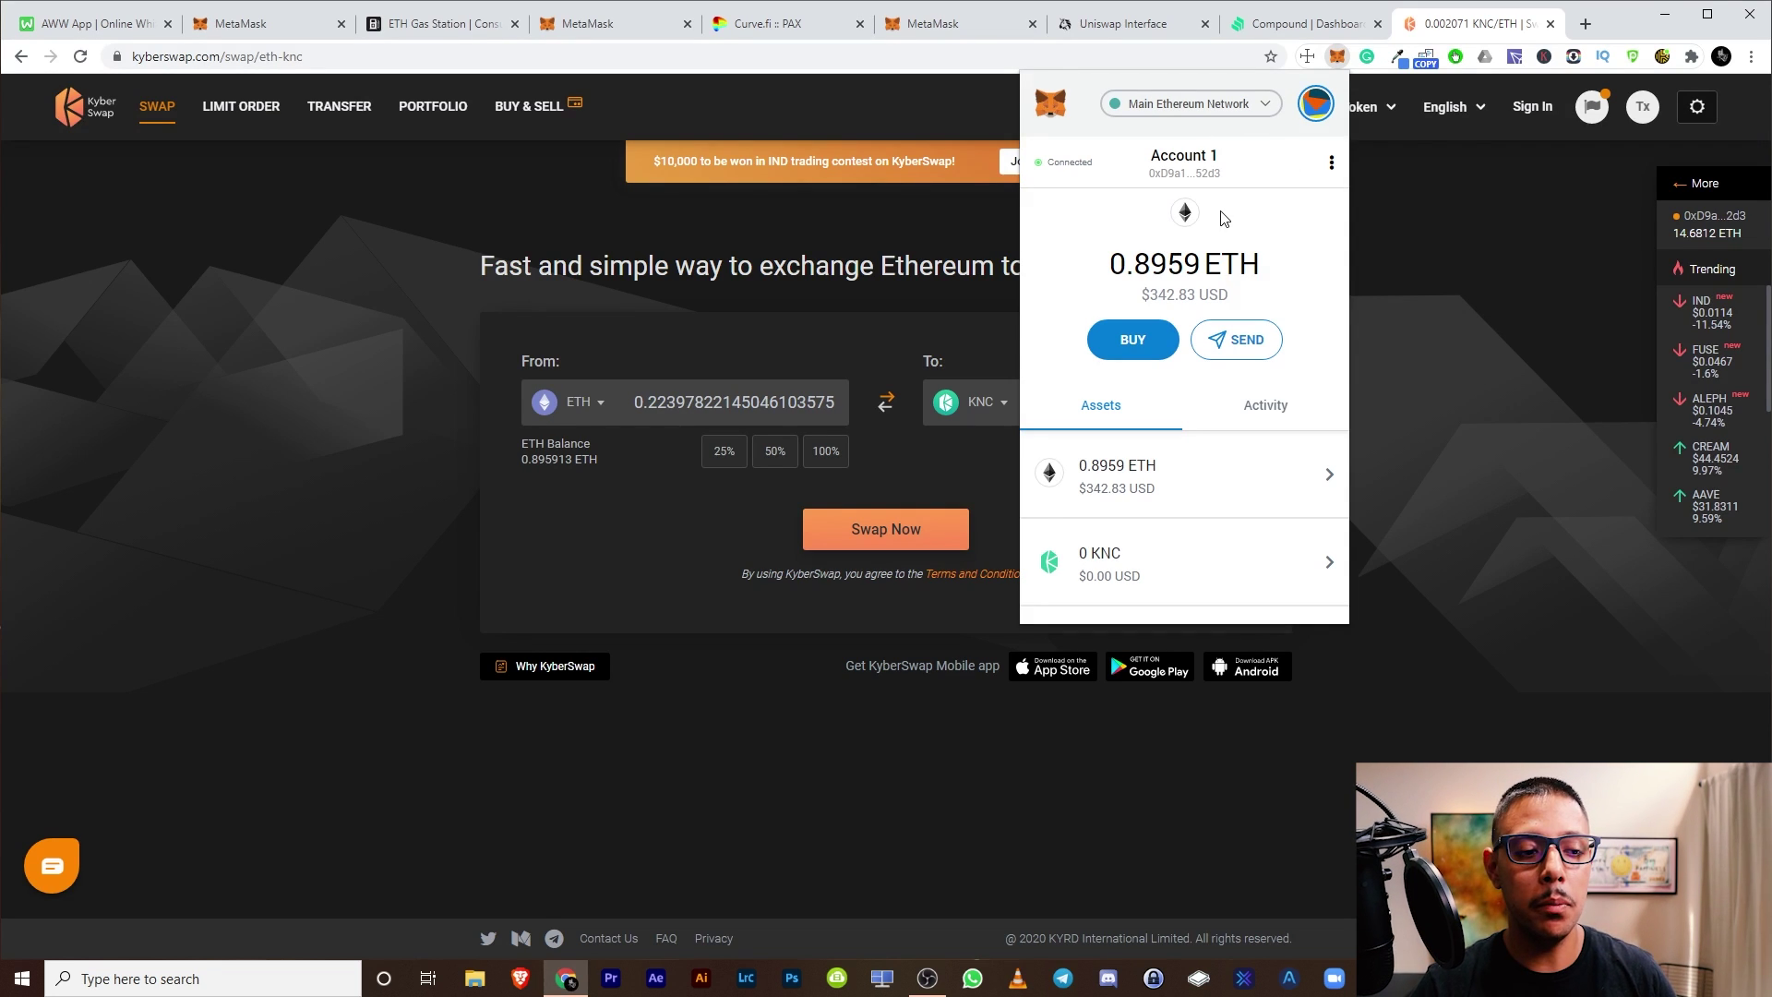
pyautogui.click(1206, 170)
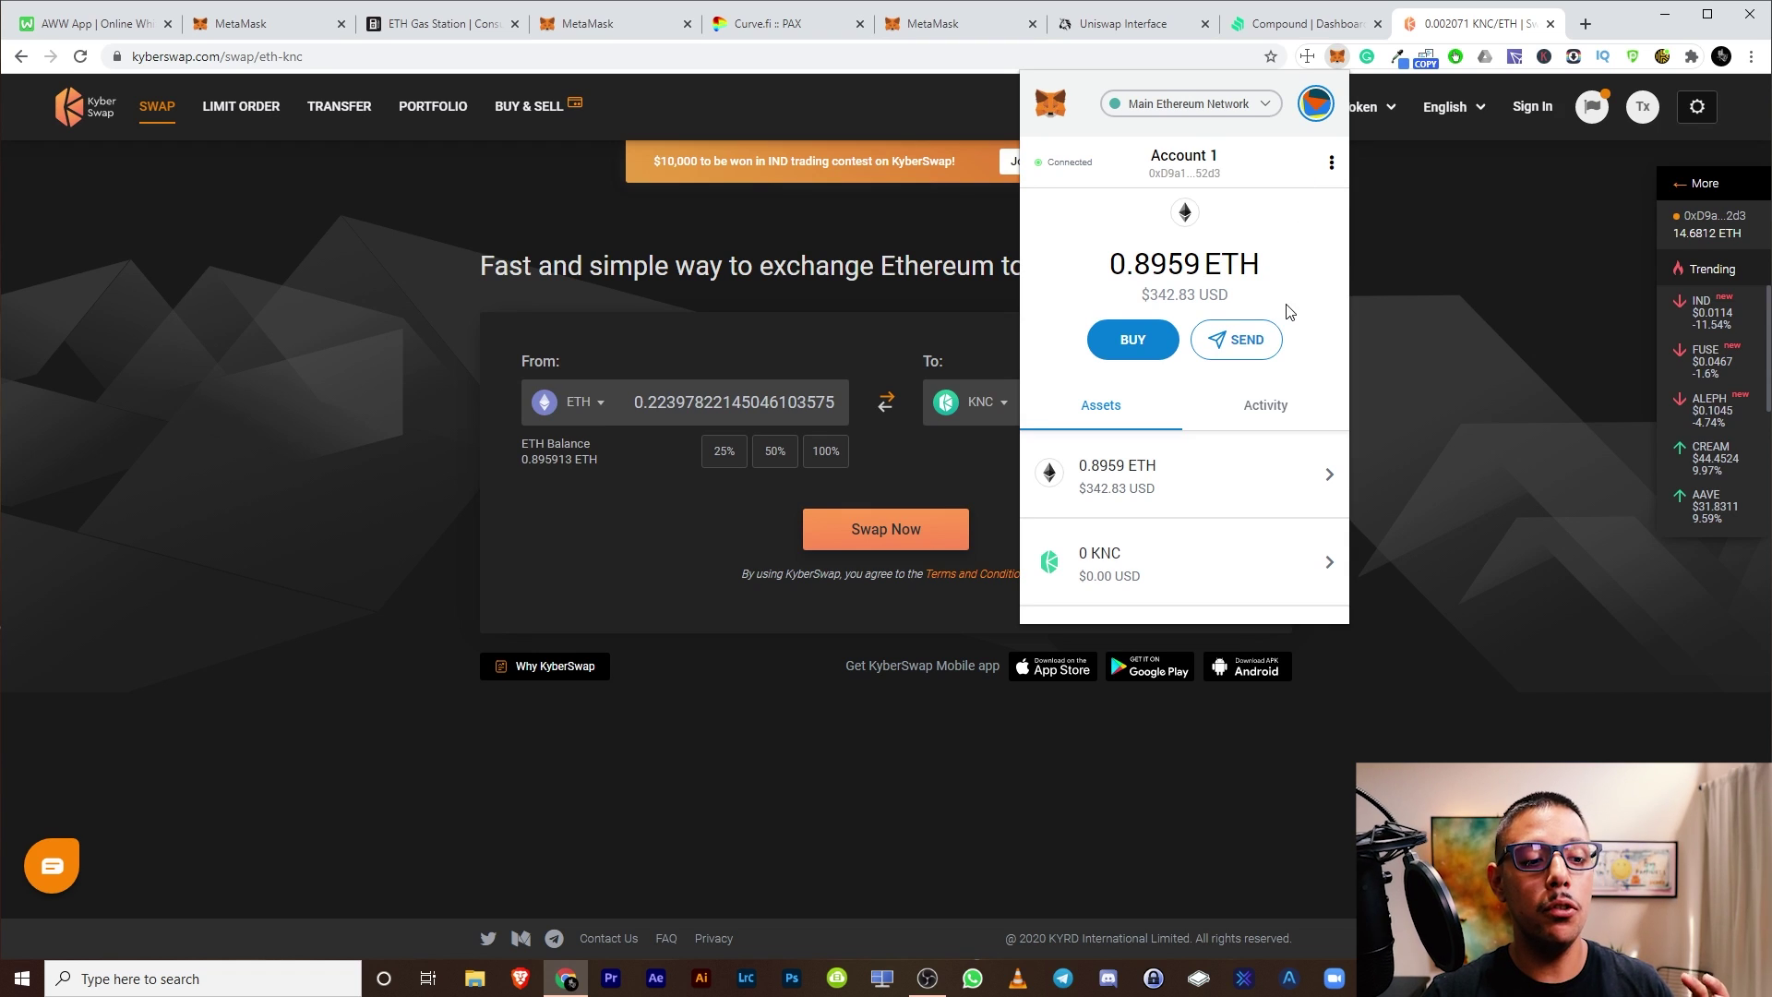
# Step: Start a 0 ETH send to Account 1's own pasted address at a 29 gwei gas price
pyautogui.click(1265, 343)
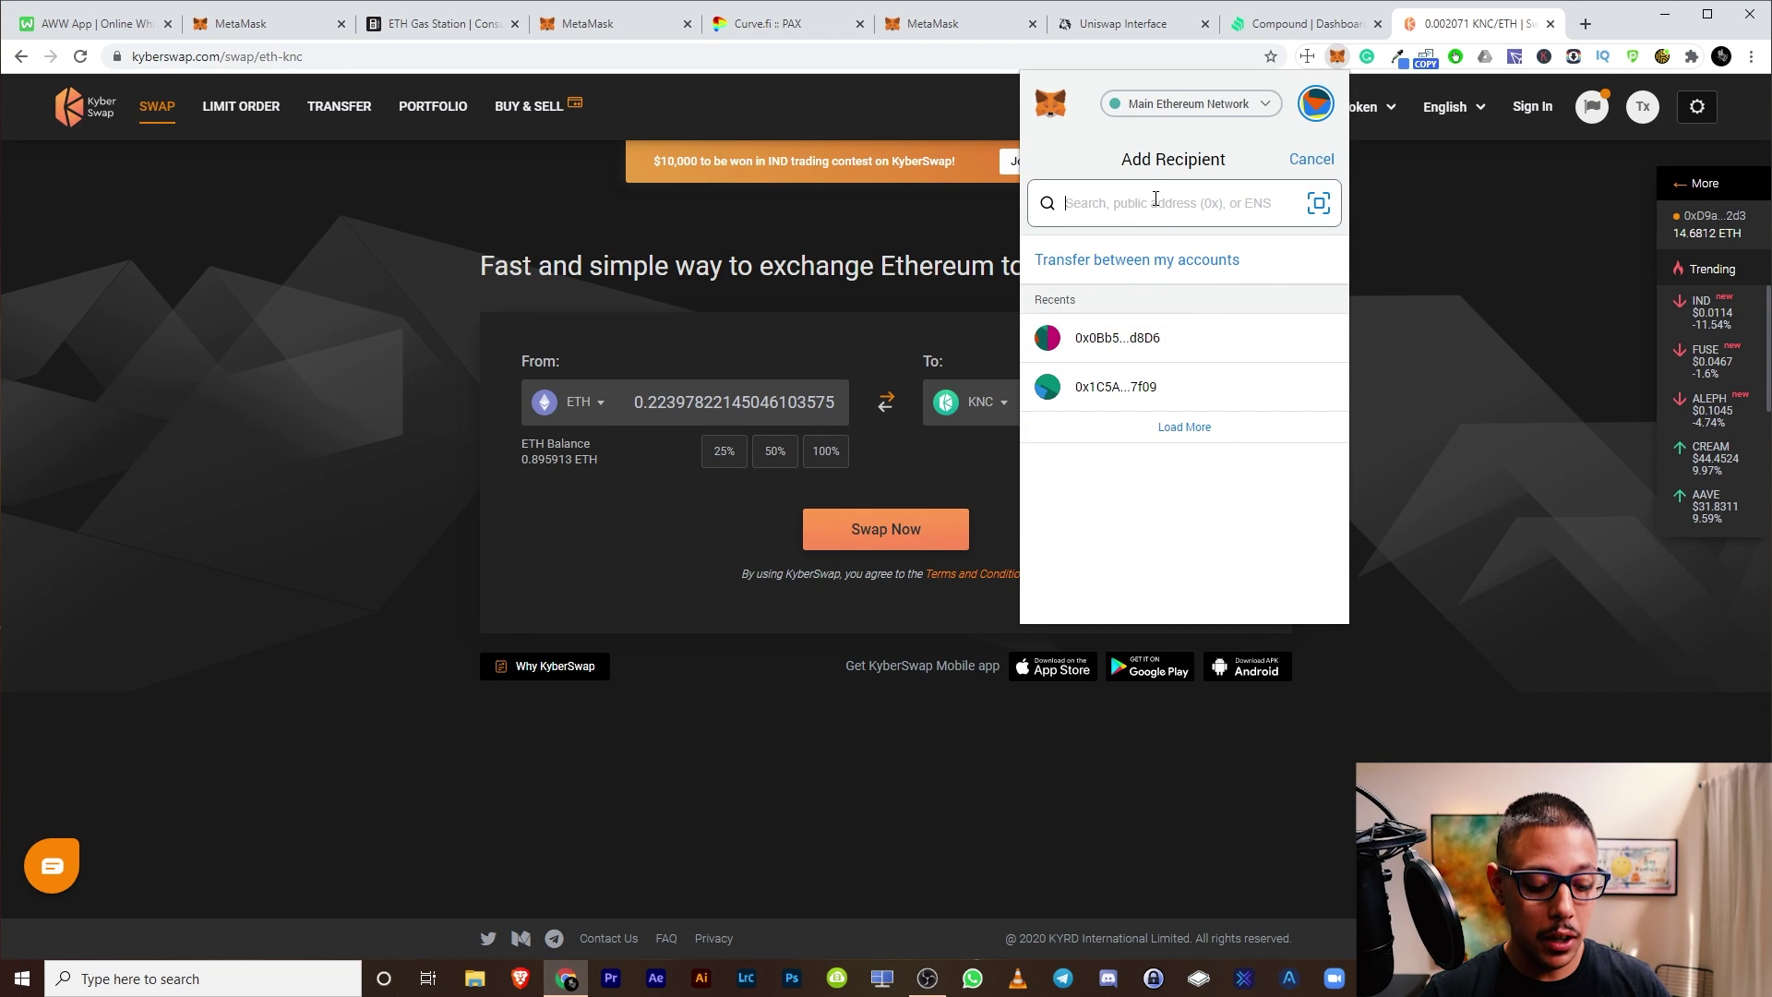
pyautogui.hotkey('ctrl', 'v')
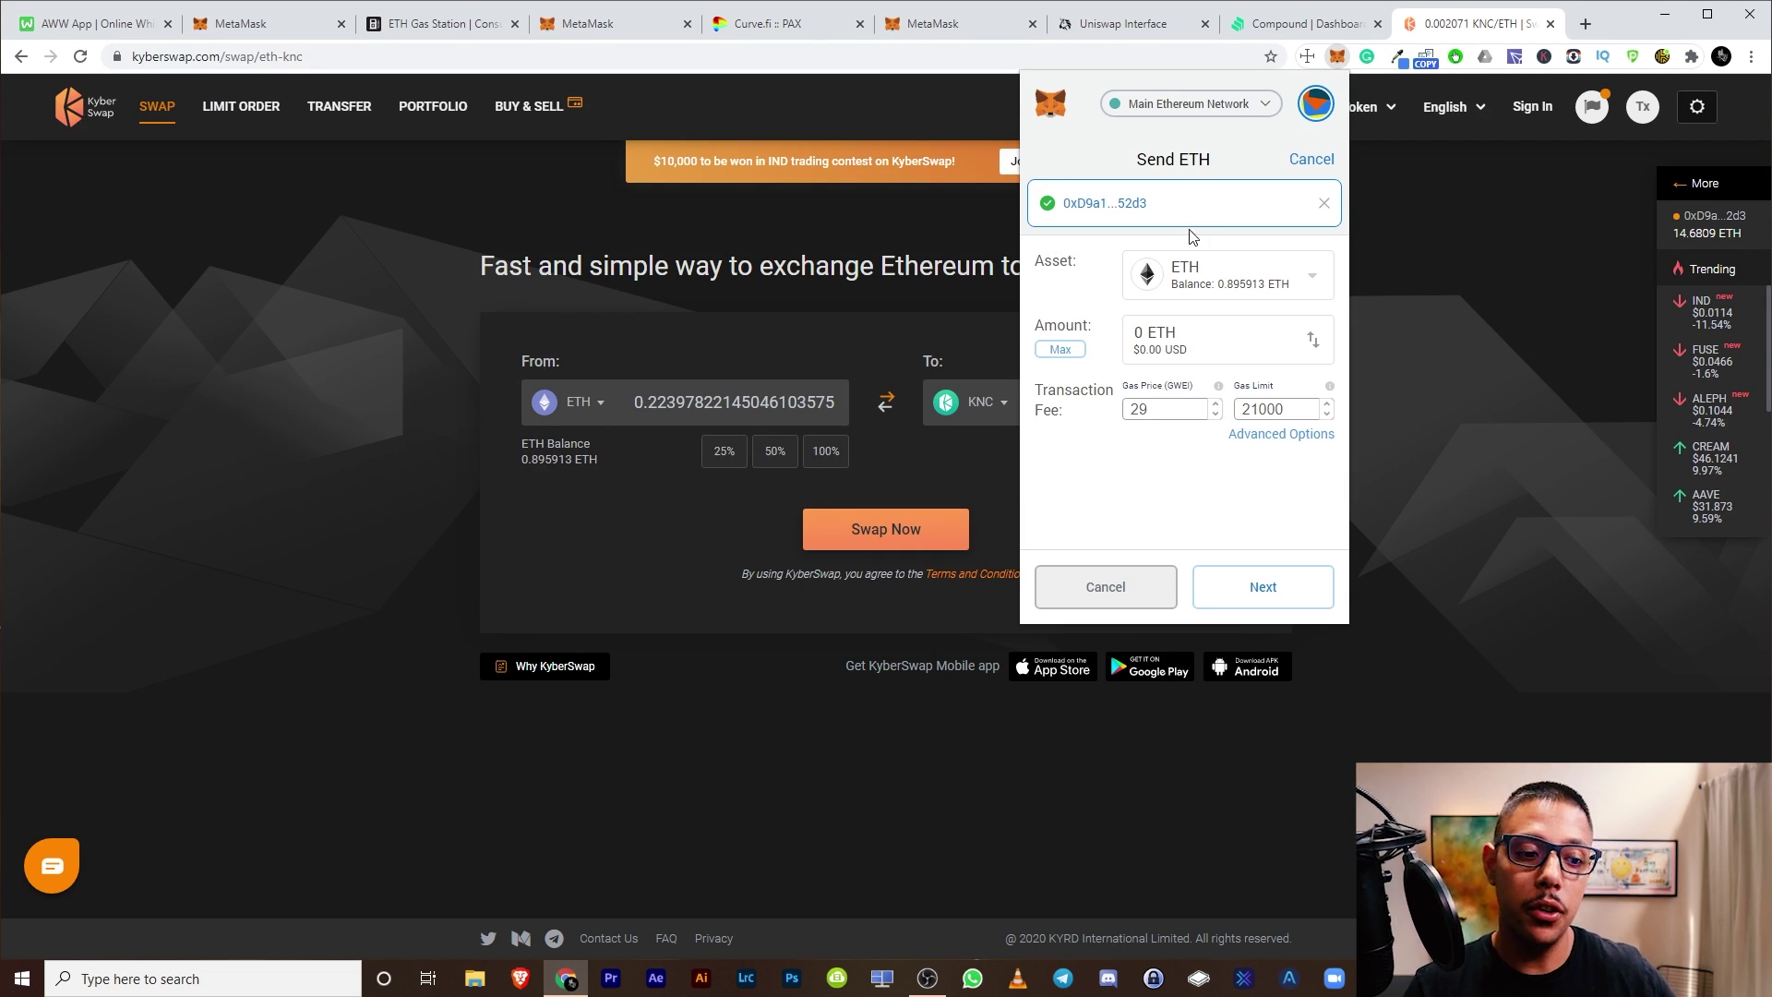
pyautogui.click(1167, 414)
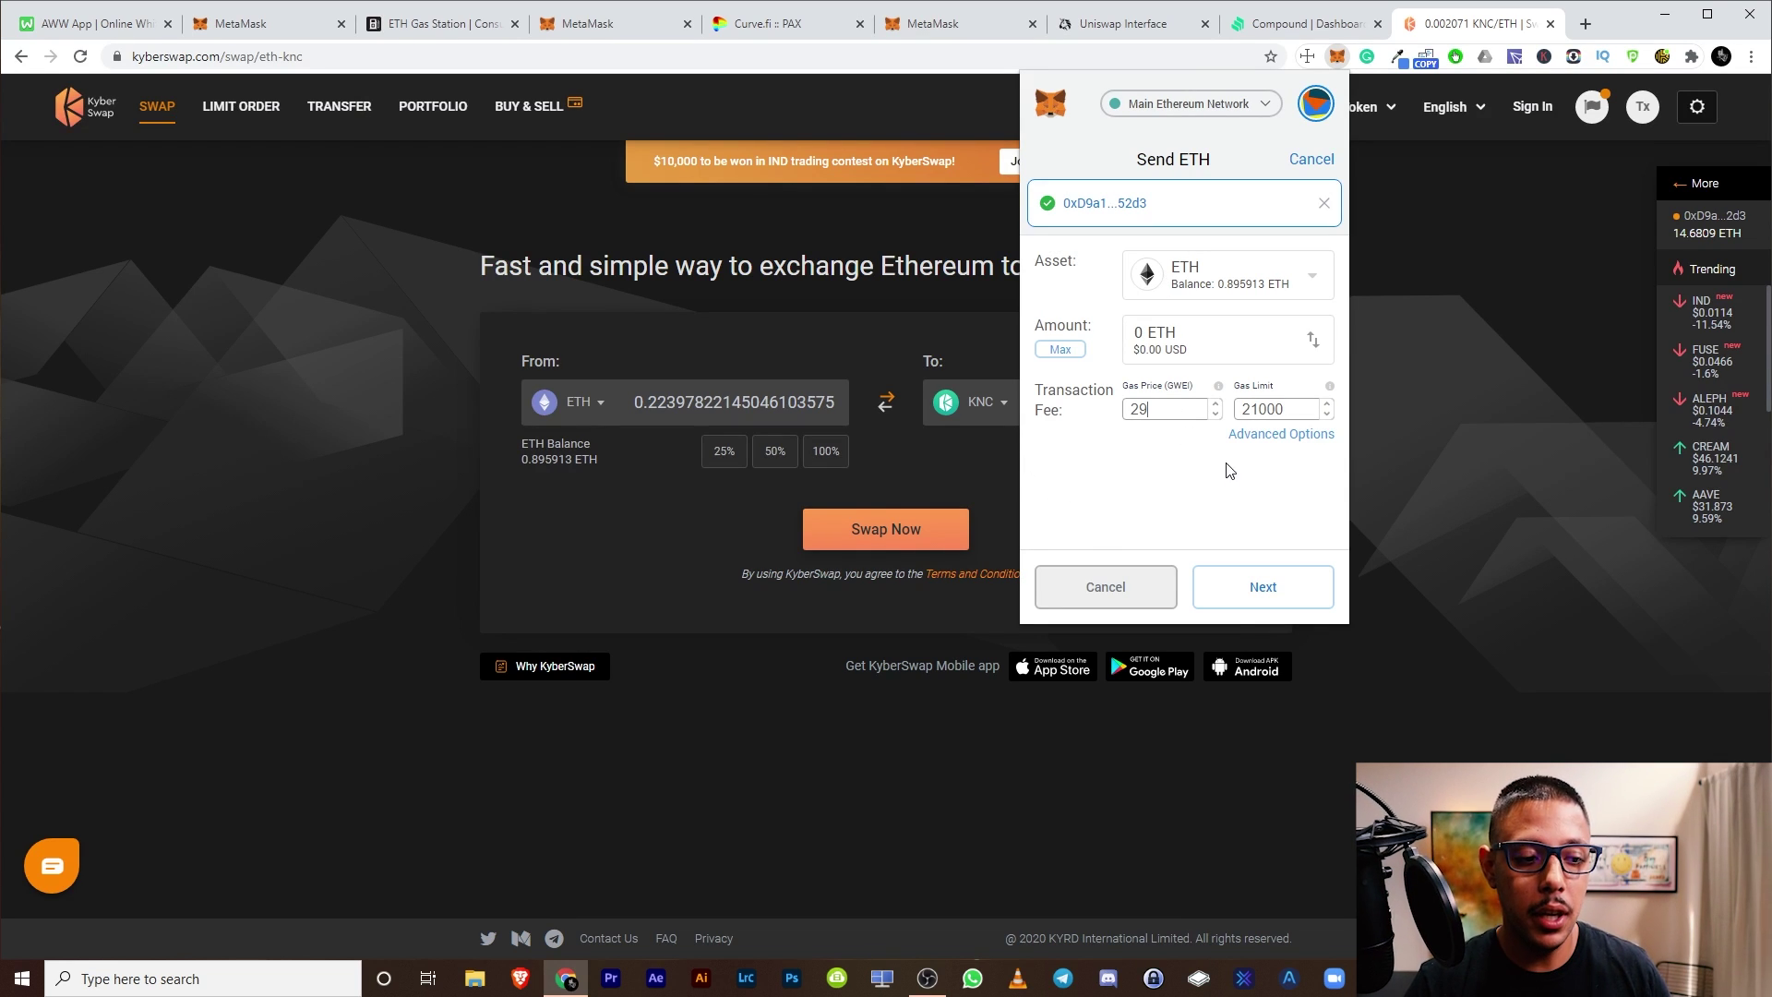
# Step: Continue to the self-send confirmation and set its custom nonce to 145
pyautogui.click(1263, 588)
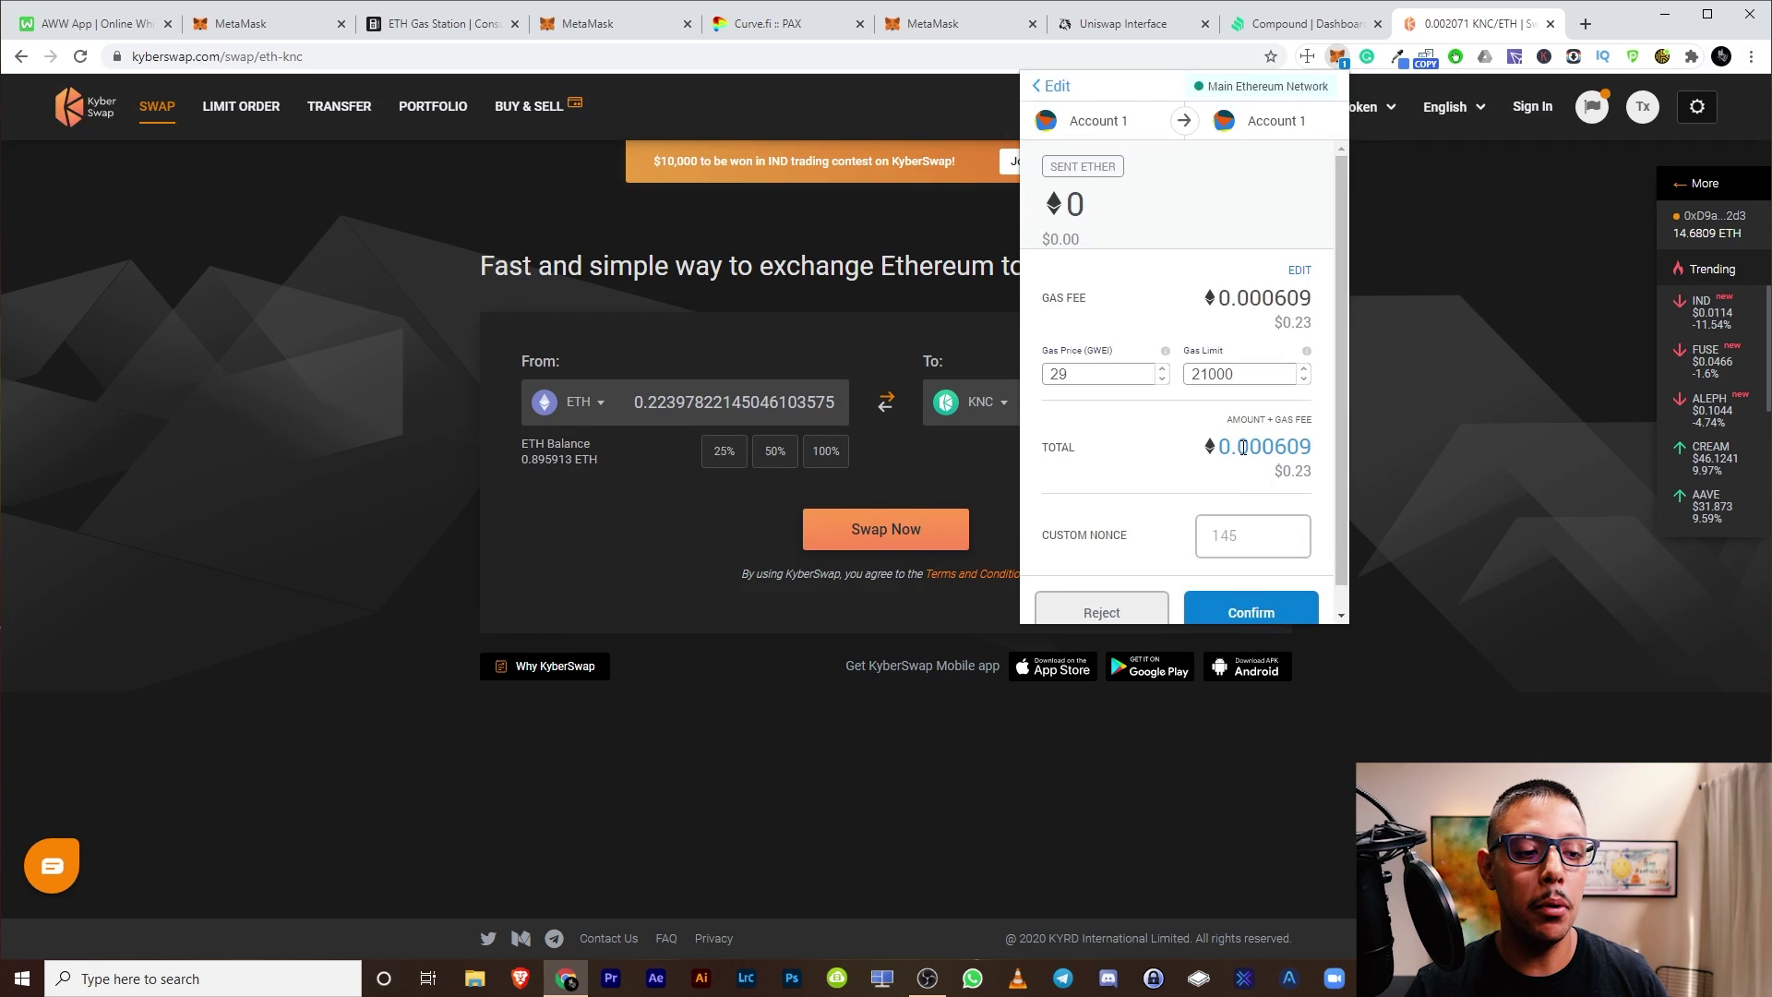
pyautogui.scroll(-1, 1235, 525)
pyautogui.click(1237, 515)
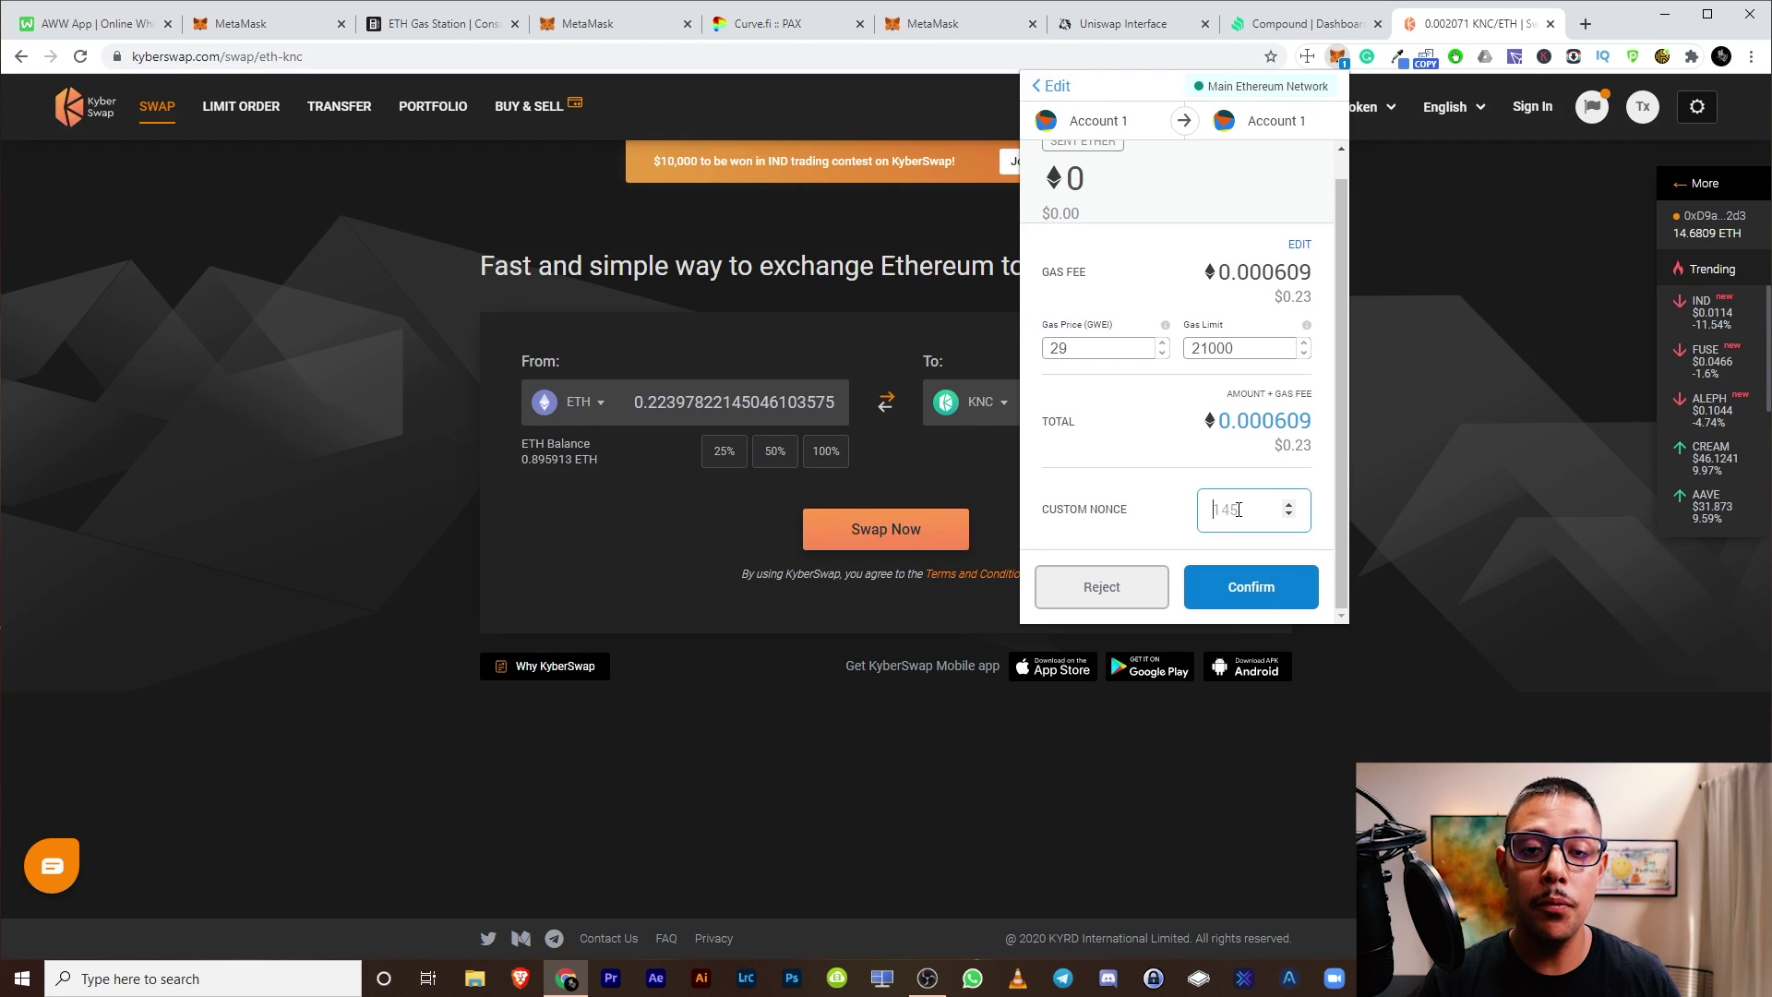
pyautogui.write('145')
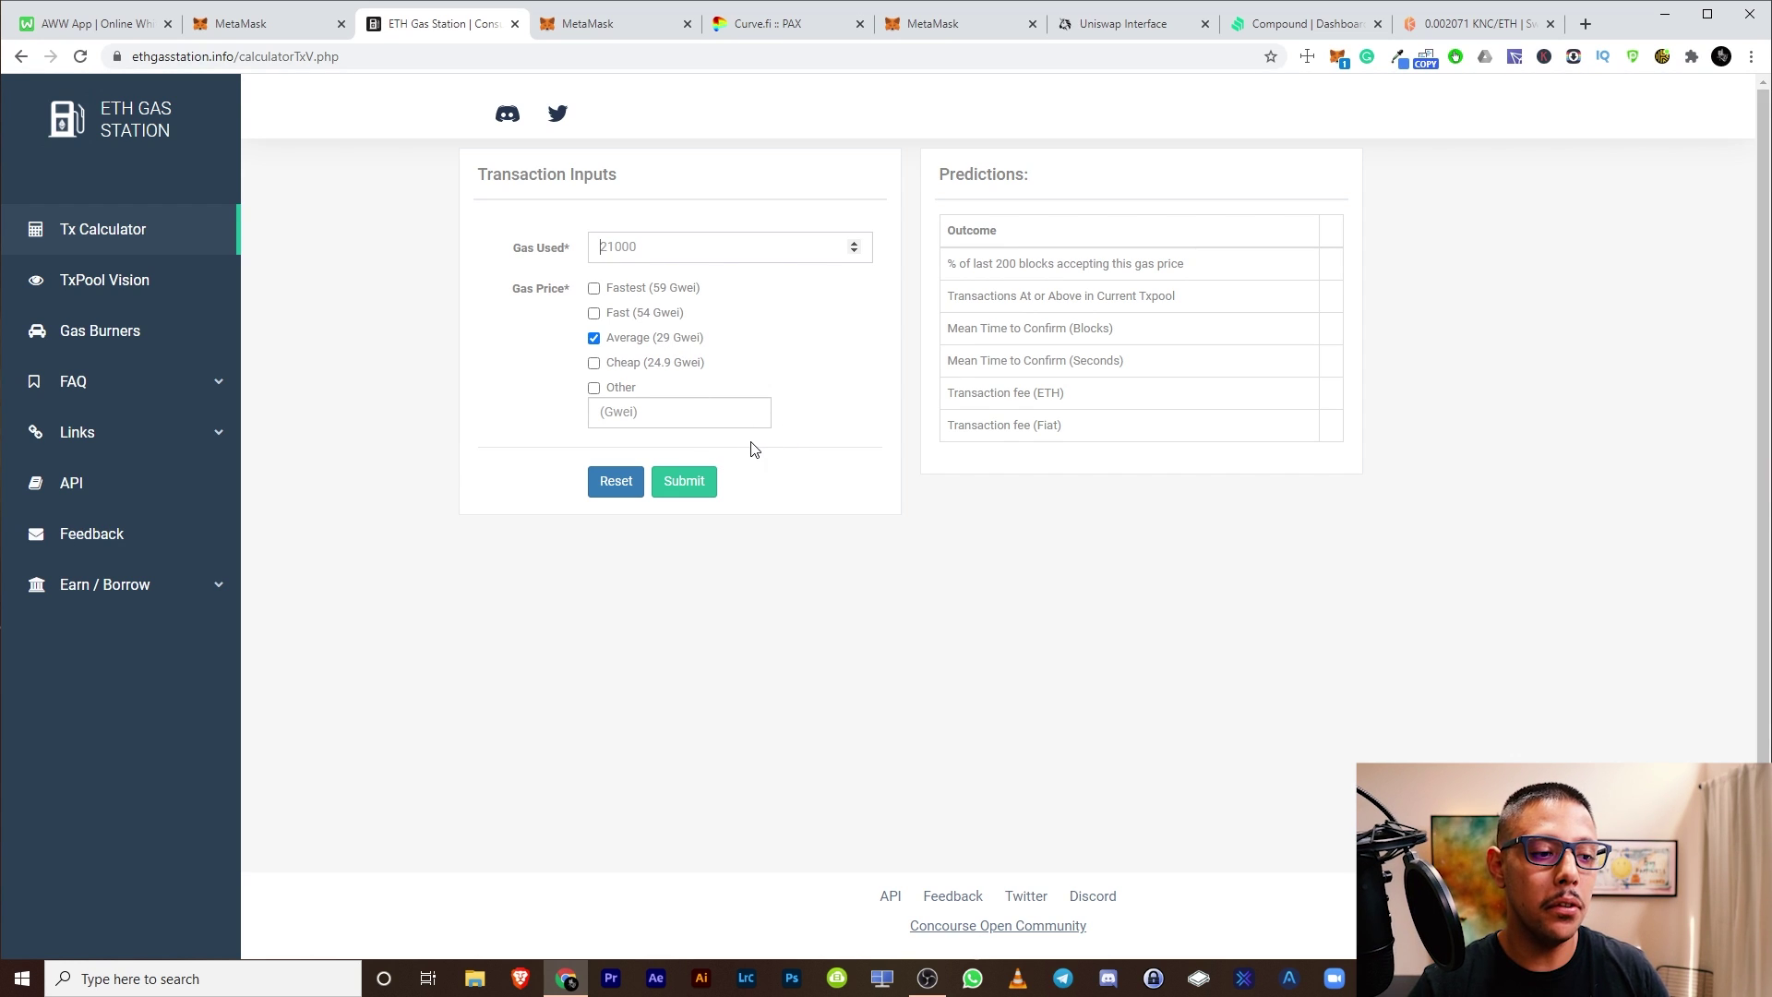
# Step: Calculate 21000-gas predictions at Average 29 gwei, then at Cheap 24.9 gwei (130 blocks, 0.0005229 ETH)
pyautogui.click(594, 338)
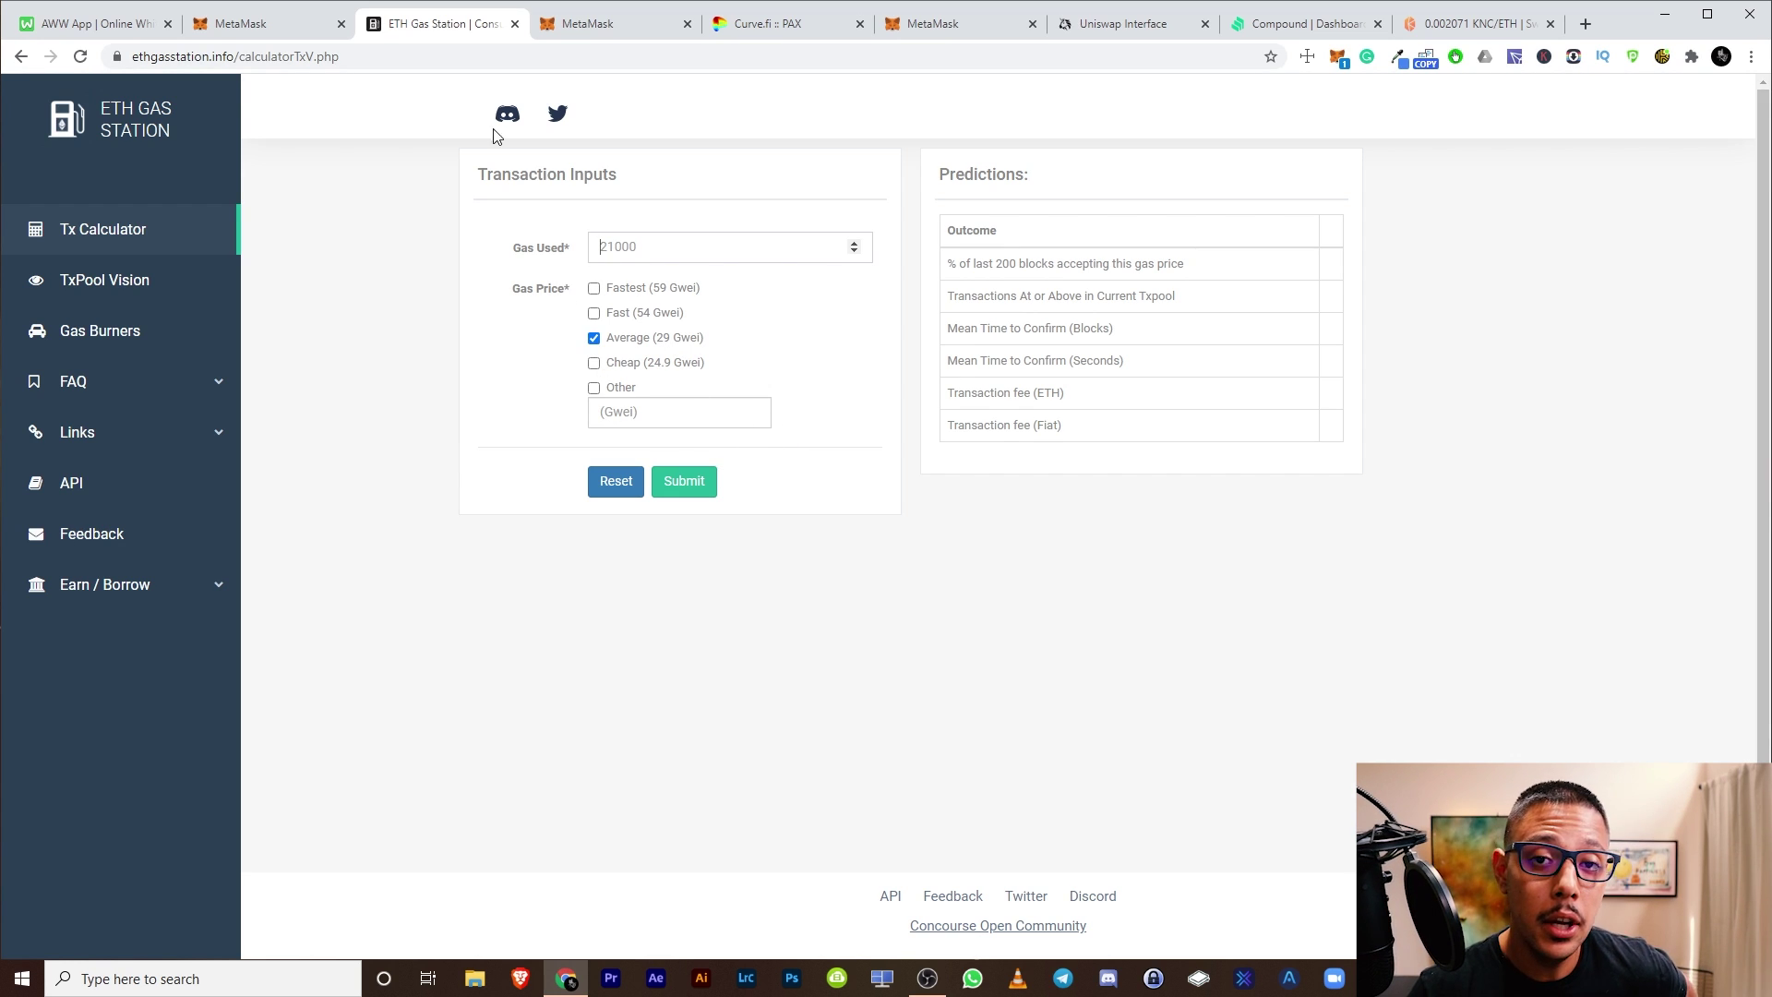
pyautogui.click(619, 242)
pyautogui.write('21000')
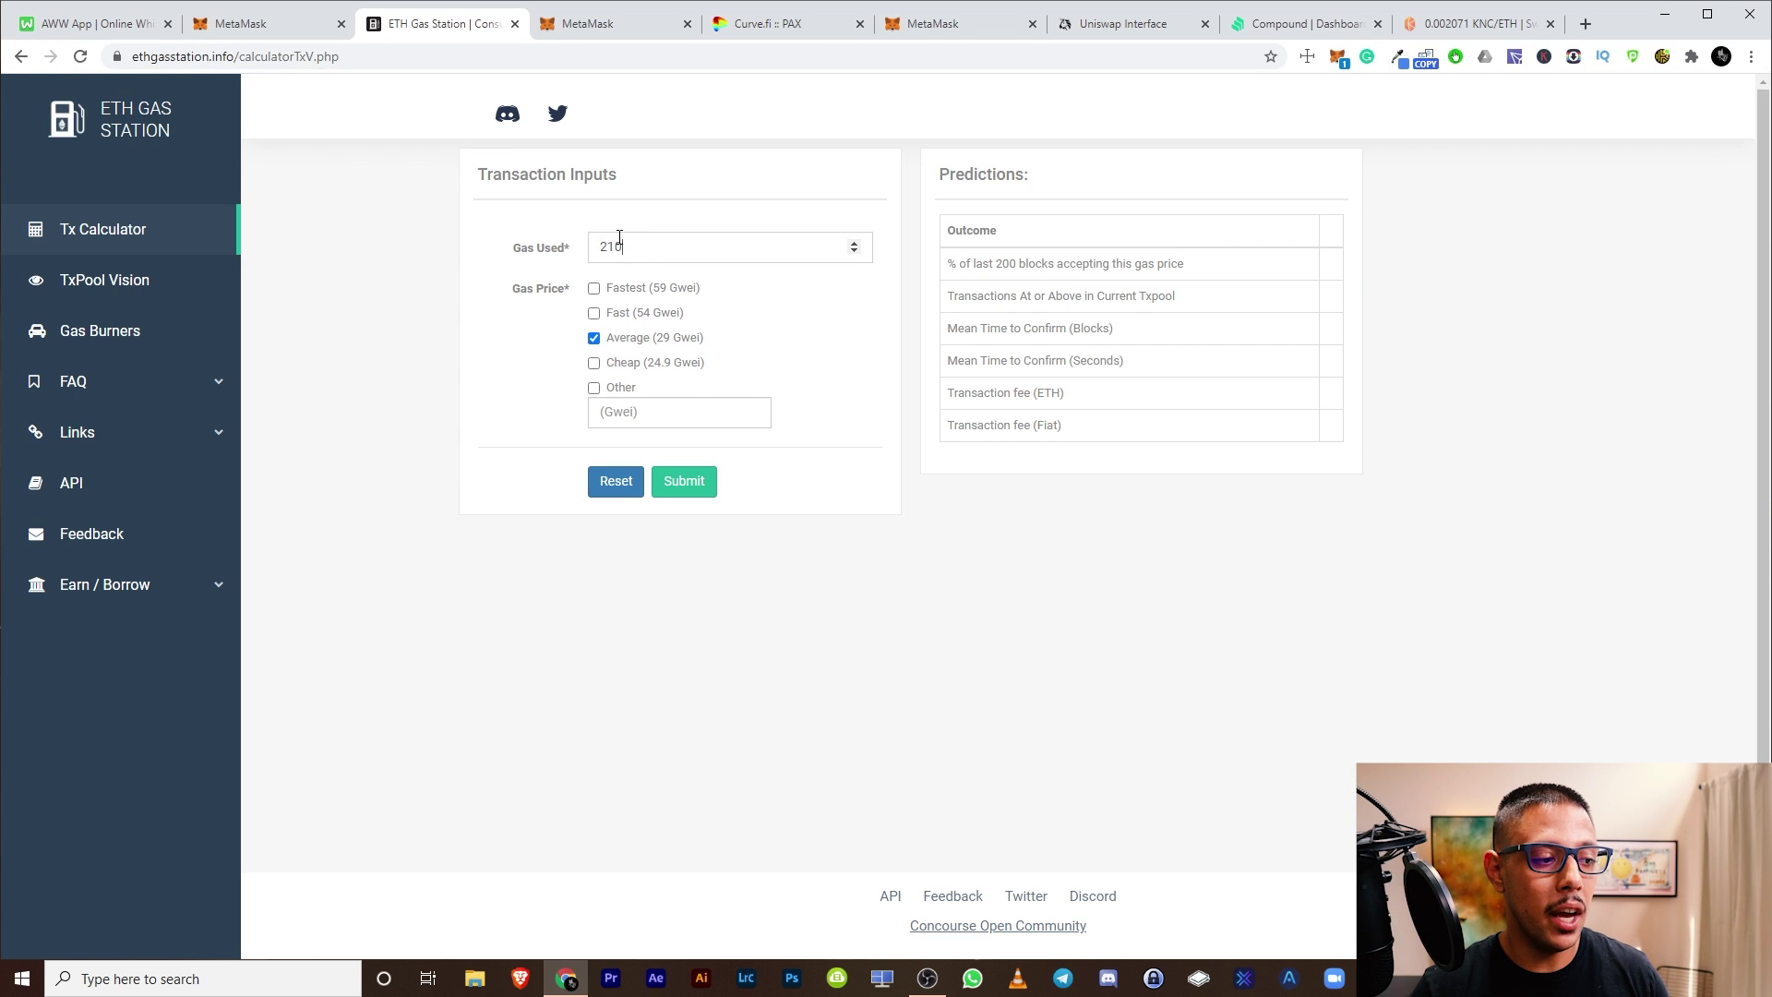
pyautogui.click(673, 487)
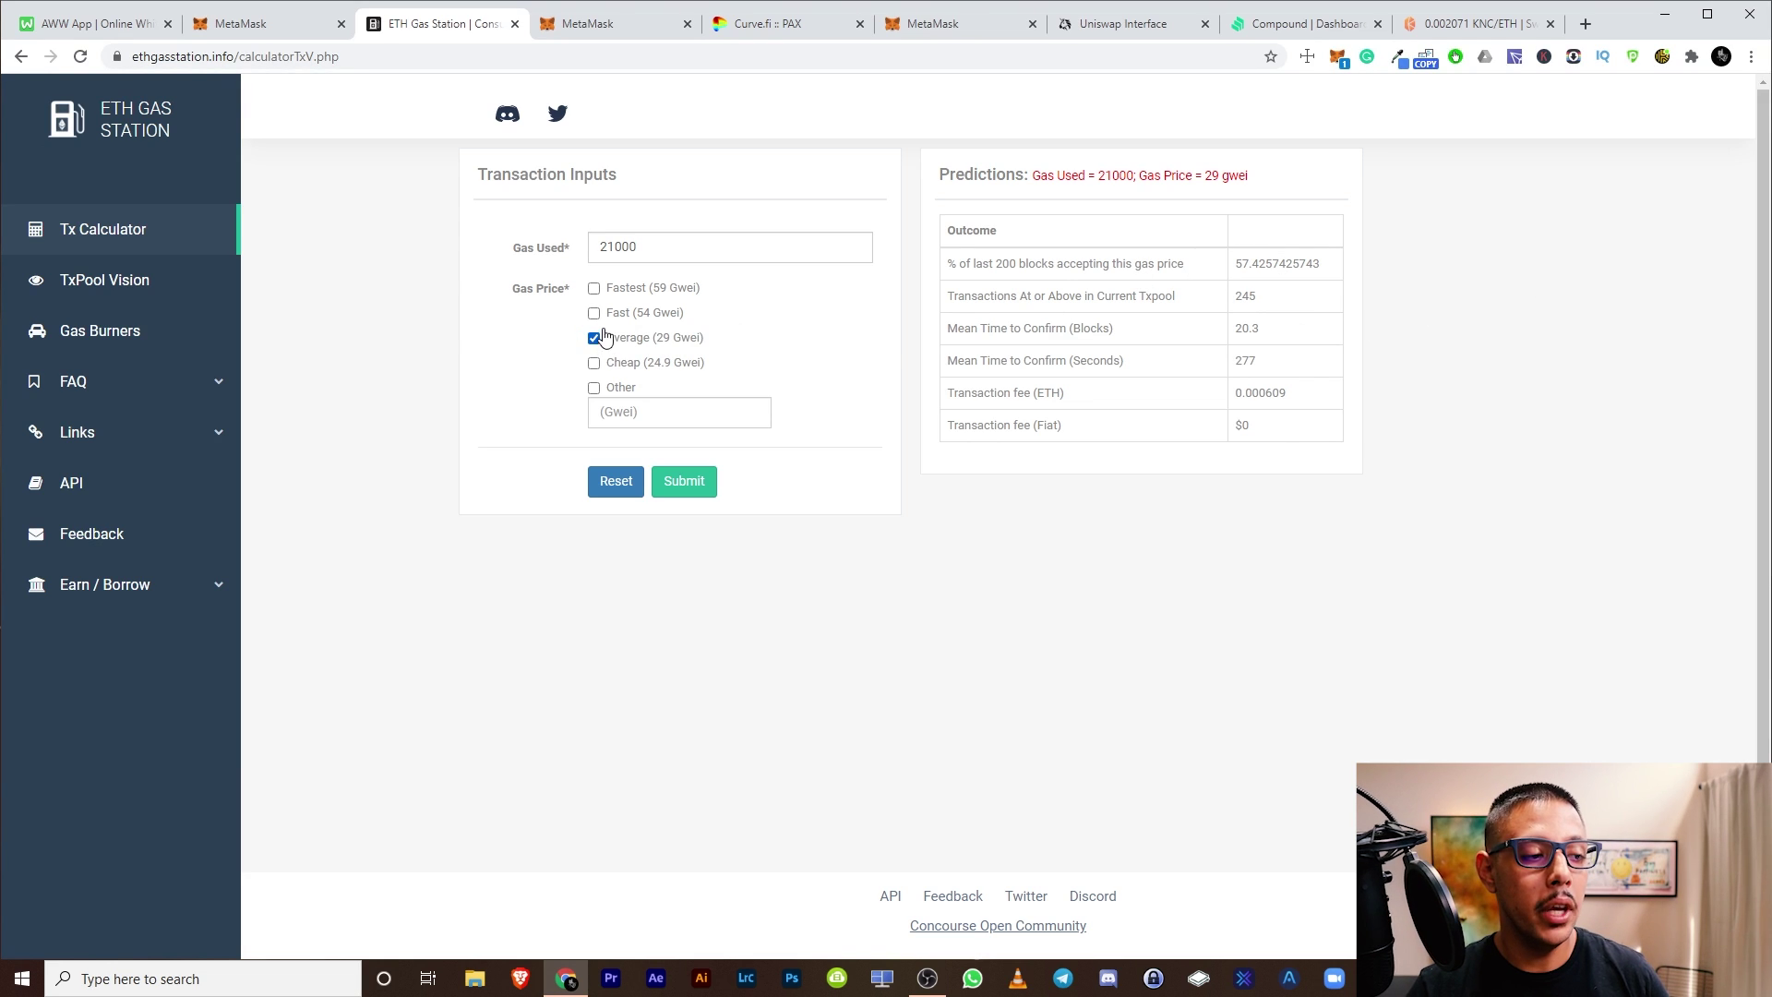
pyautogui.click(594, 363)
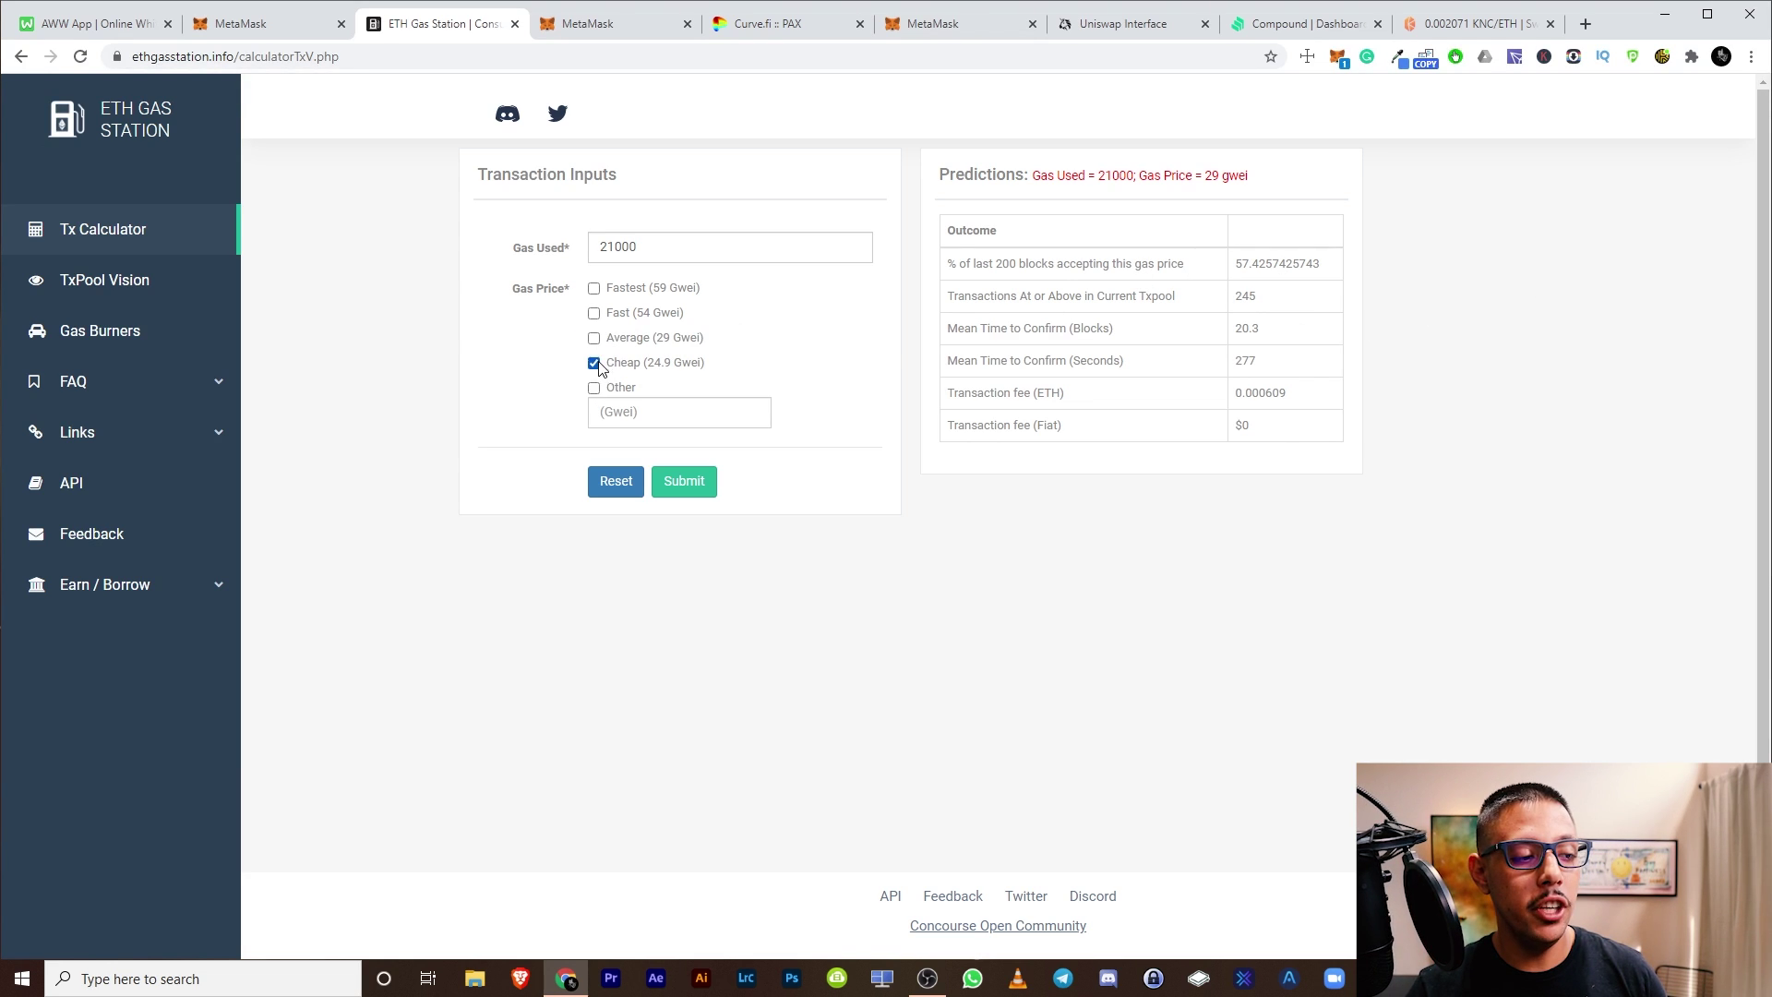
pyautogui.click(684, 481)
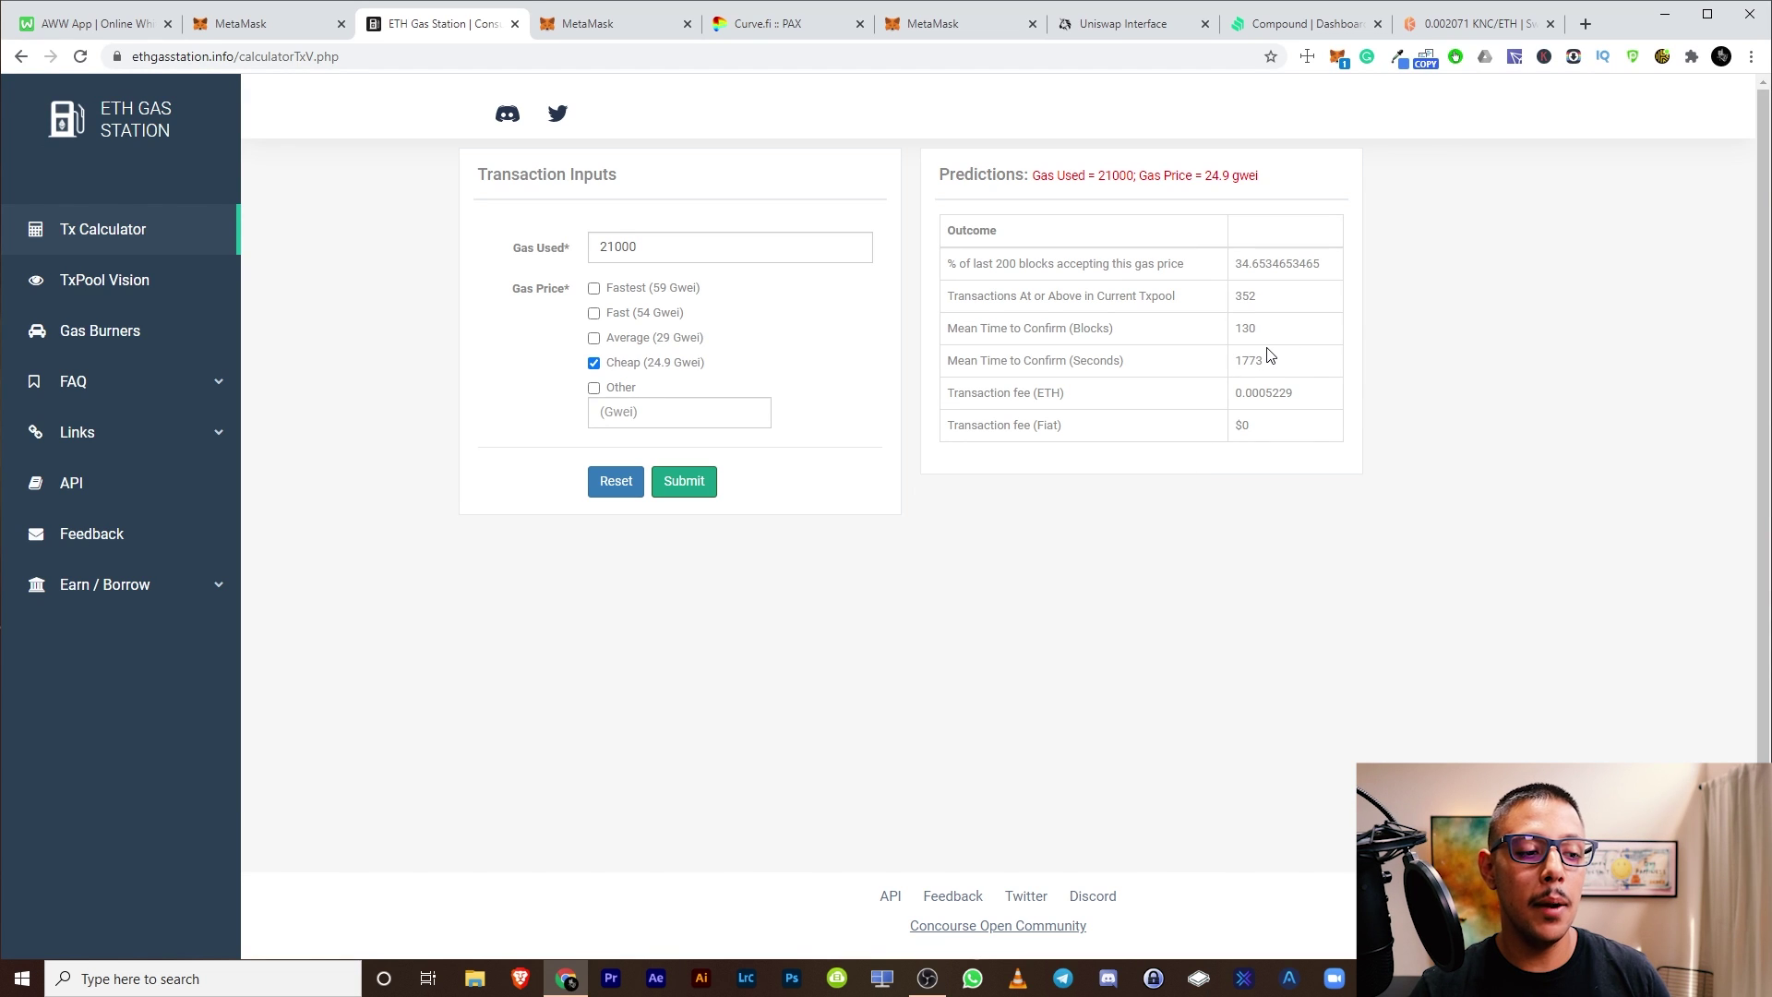